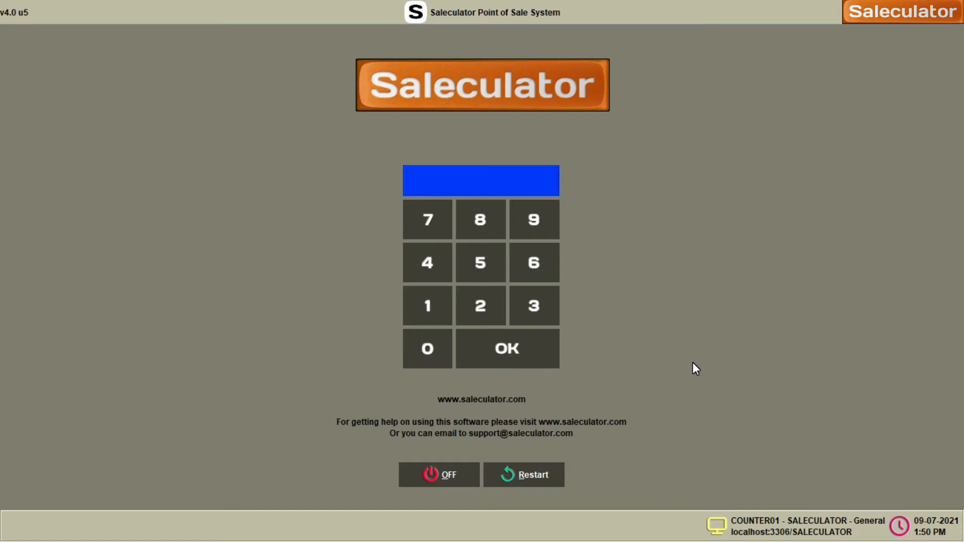
# - Log in as Administrator with the PIN and ring up a 7.00 Chicken Burger paid in cash
pyautogui.write('••••')
pyautogui.press('Return')
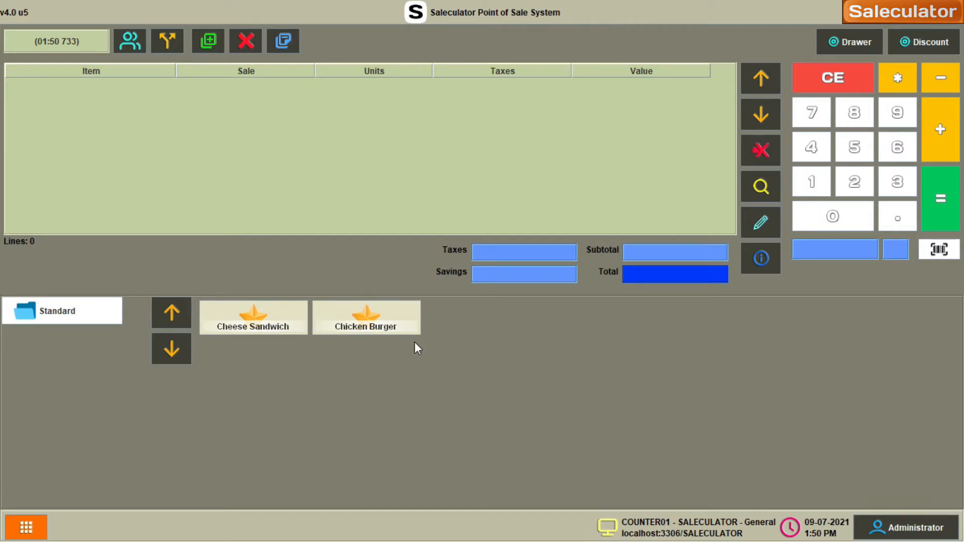
pyautogui.click(378, 328)
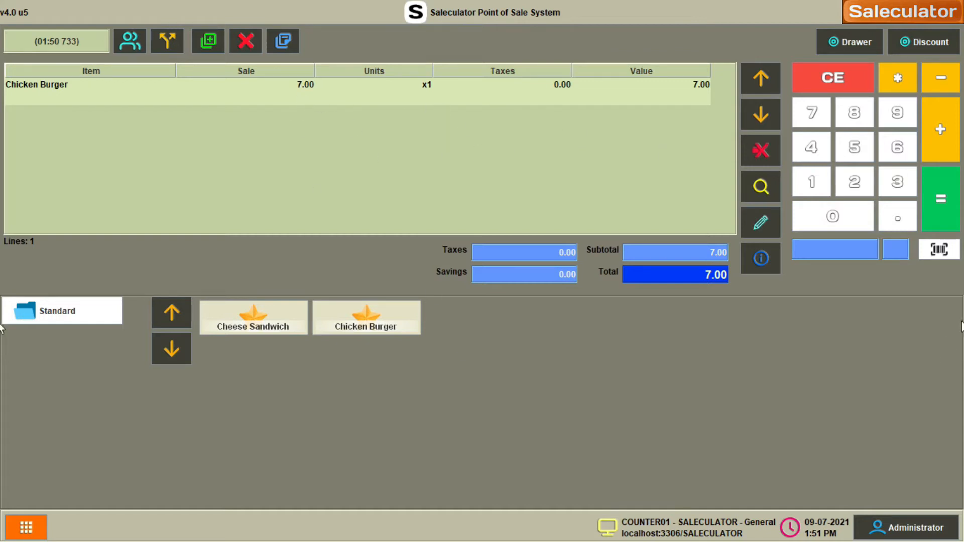
pyautogui.click(954, 215)
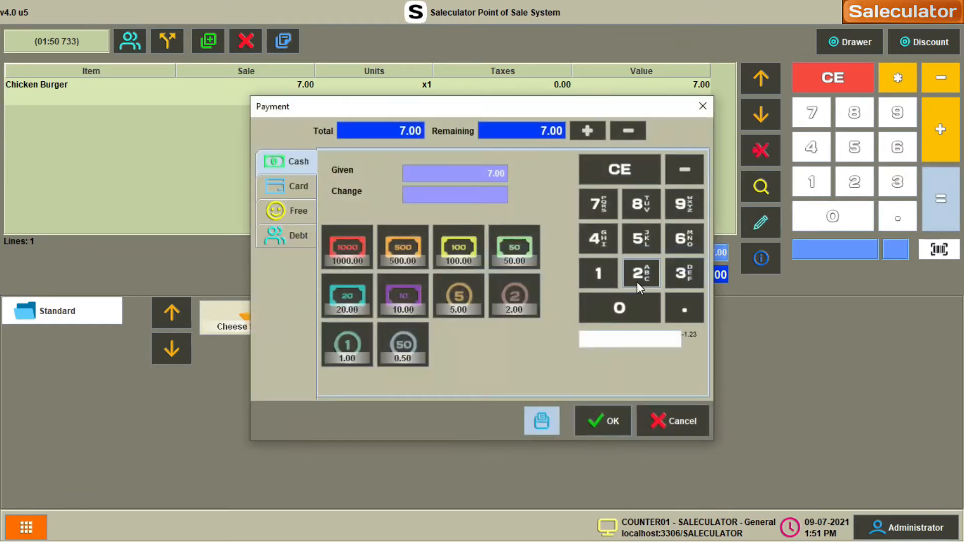
pyautogui.click(604, 422)
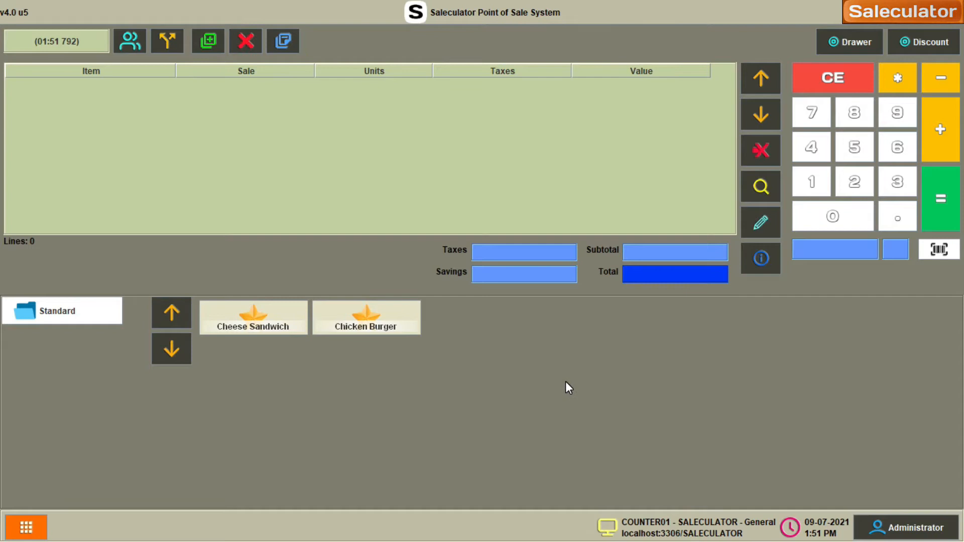
pyautogui.click(26, 527)
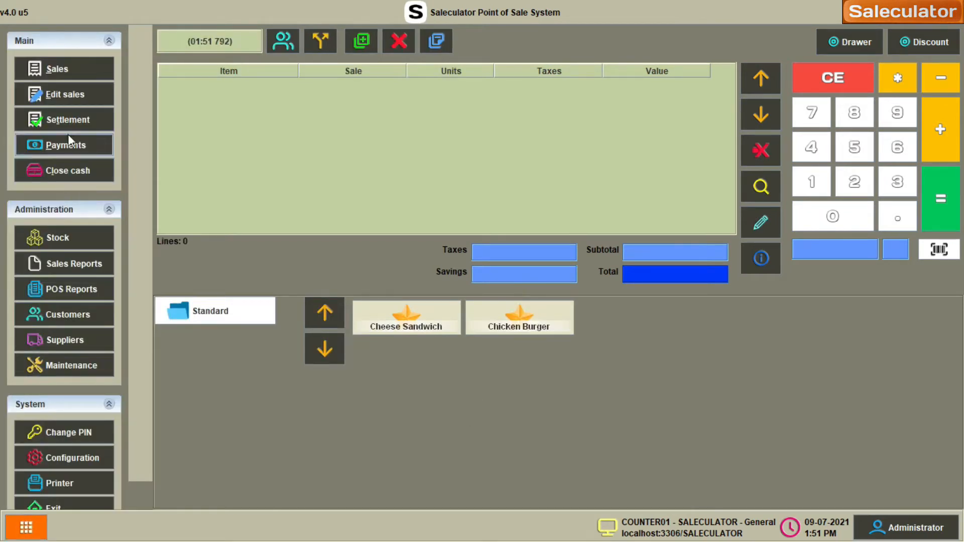
# - Look up receipt 2, the 7.00 Chicken Burger cash sale, in Edit sales
pyautogui.click(75, 103)
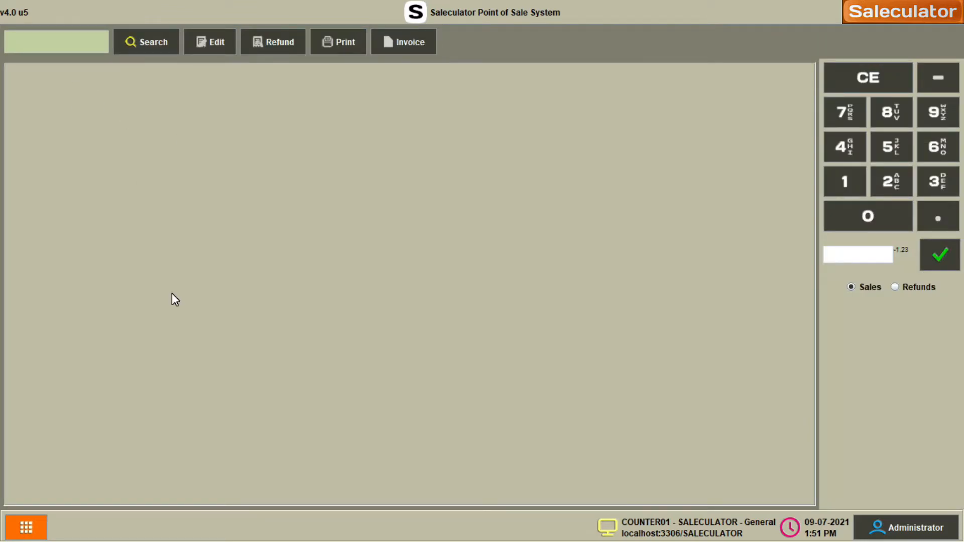
pyautogui.write('2')
pyautogui.press('Return')
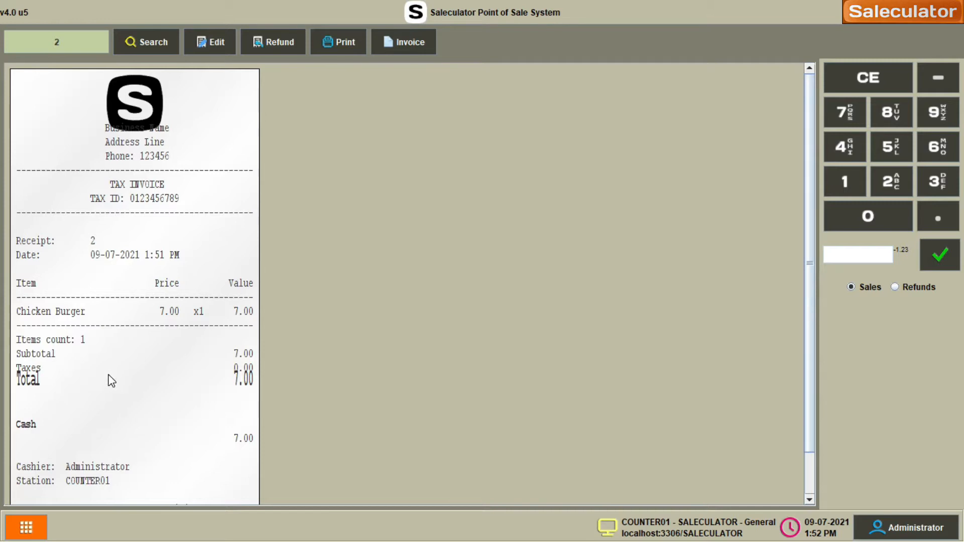
pyautogui.click(26, 527)
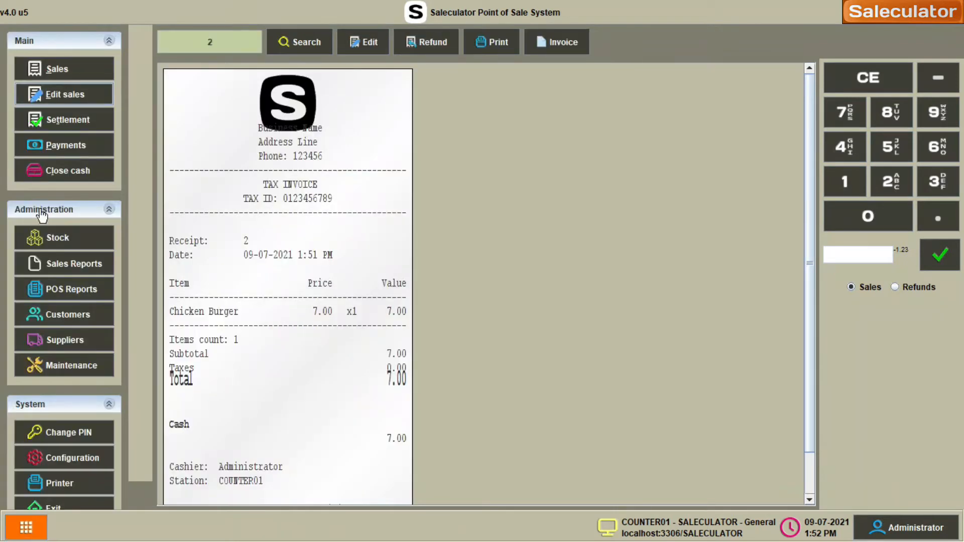
# - Return to Sales, then go to Administration > Stock
pyautogui.click(63, 69)
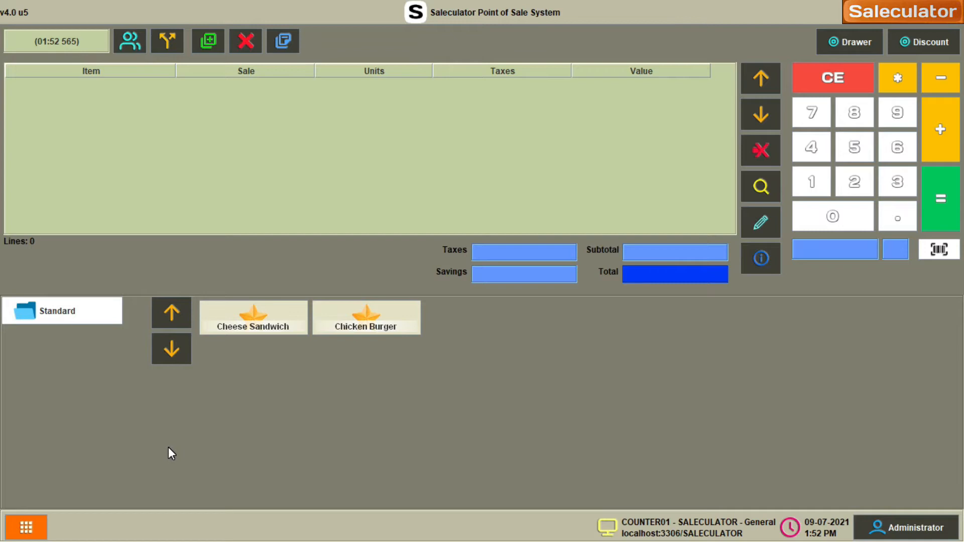
pyautogui.click(27, 528)
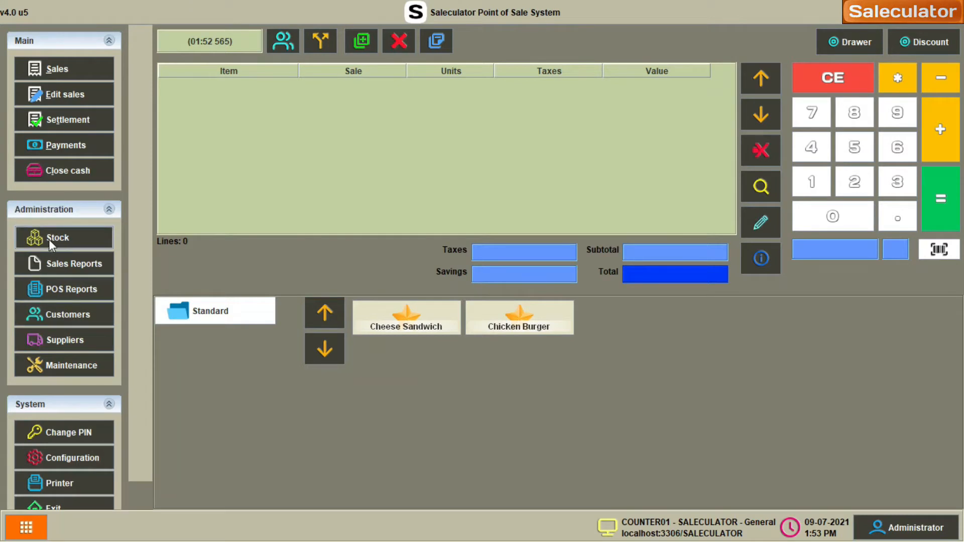
pyautogui.click(83, 242)
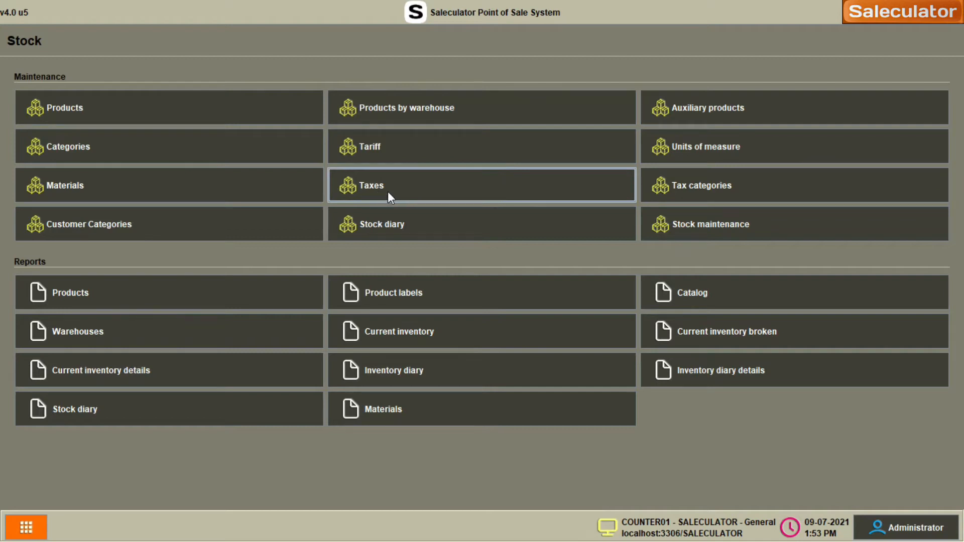
# - Open Tax categories and review the existing Tax 5% and Tax Exempt entries
pyautogui.click(741, 190)
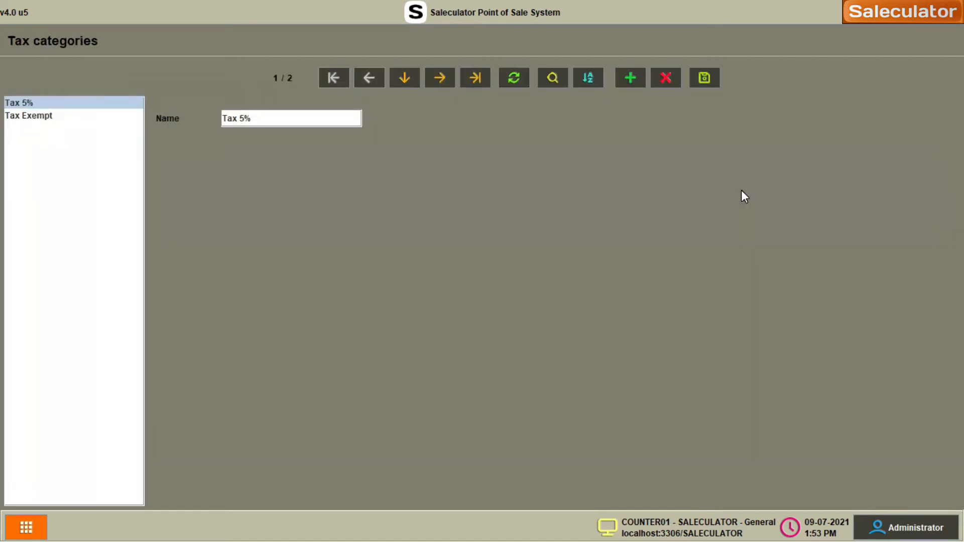
pyautogui.click(23, 117)
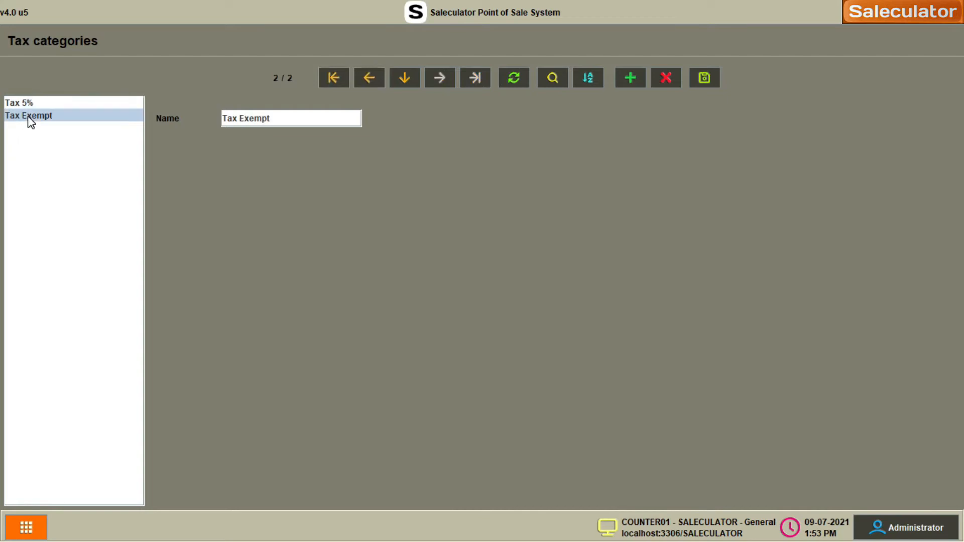
pyautogui.click(28, 103)
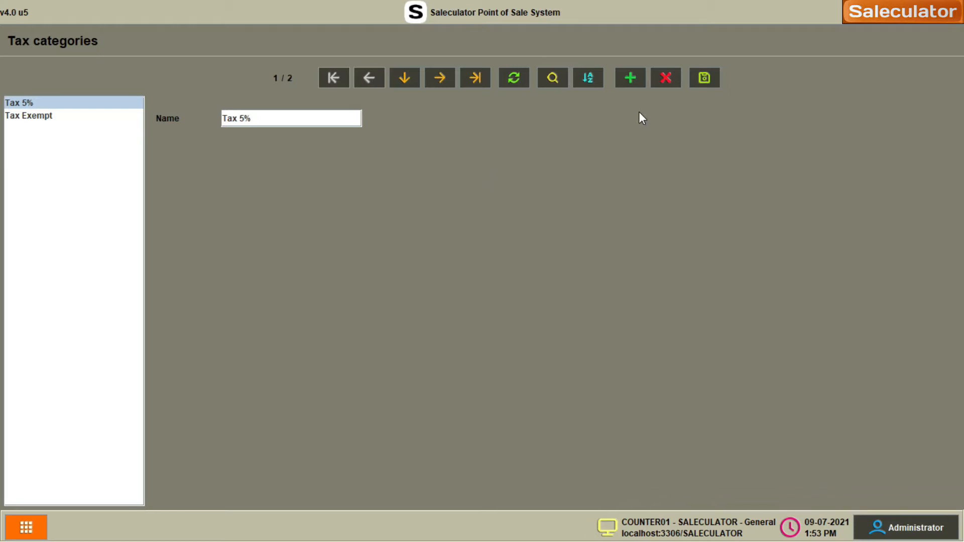
# - Create and save a new tax category named 'GST (5%)'
pyautogui.click(630, 78)
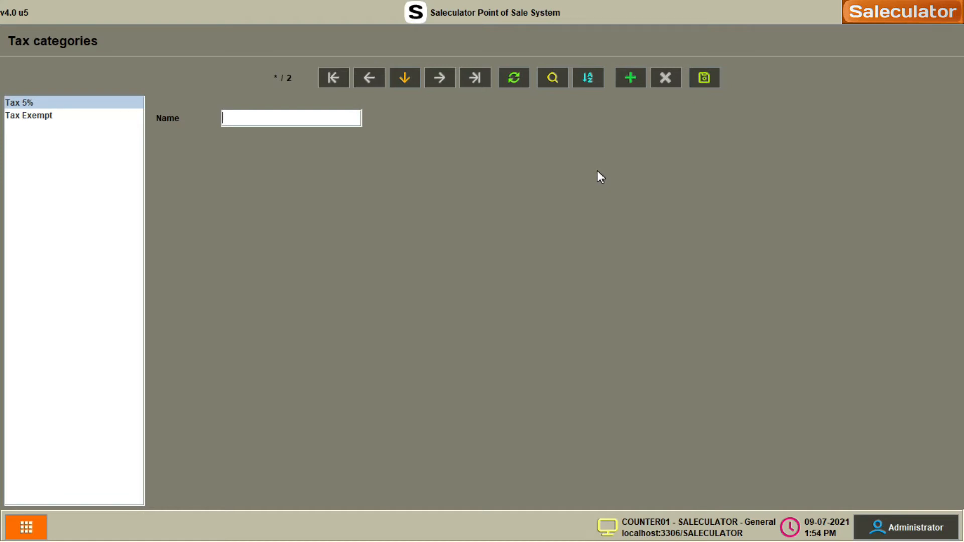
pyautogui.write('s')
pyautogui.press('BackSpace')
pyautogui.write('GST (5%)')
pyautogui.click(633, 80)
pyautogui.click(32, 119)
pyautogui.click(34, 142)
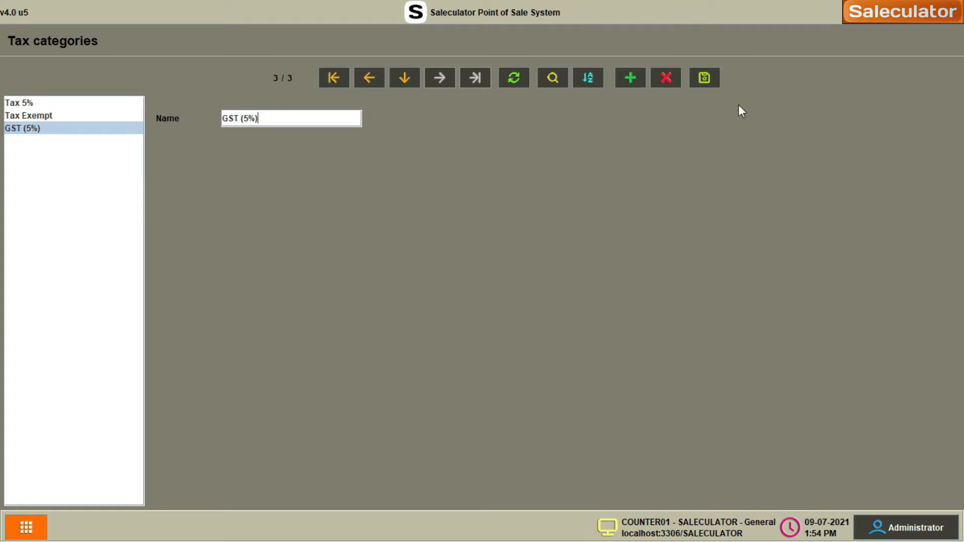
pyautogui.click(25, 528)
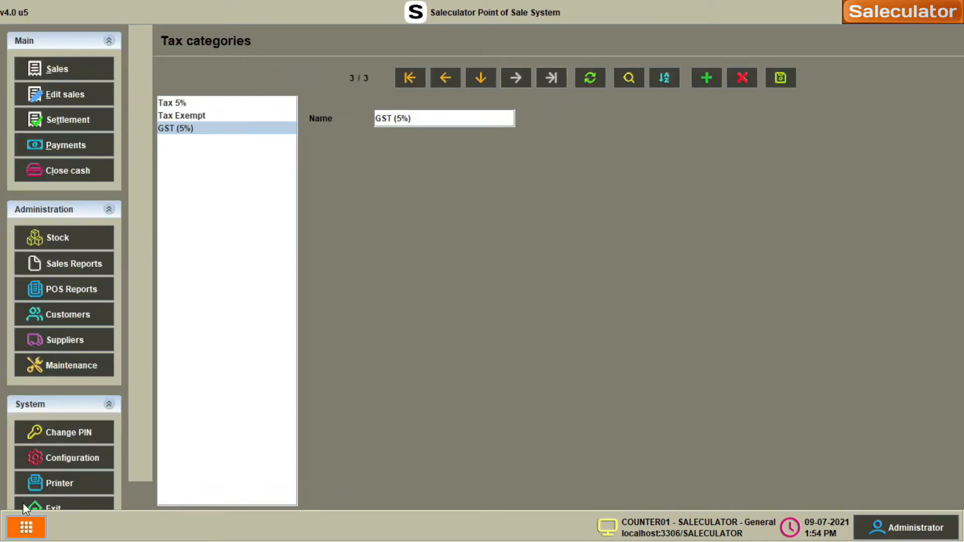
# - Open the Taxes list from Stock and start a new tax record
pyautogui.click(71, 247)
pyautogui.click(418, 188)
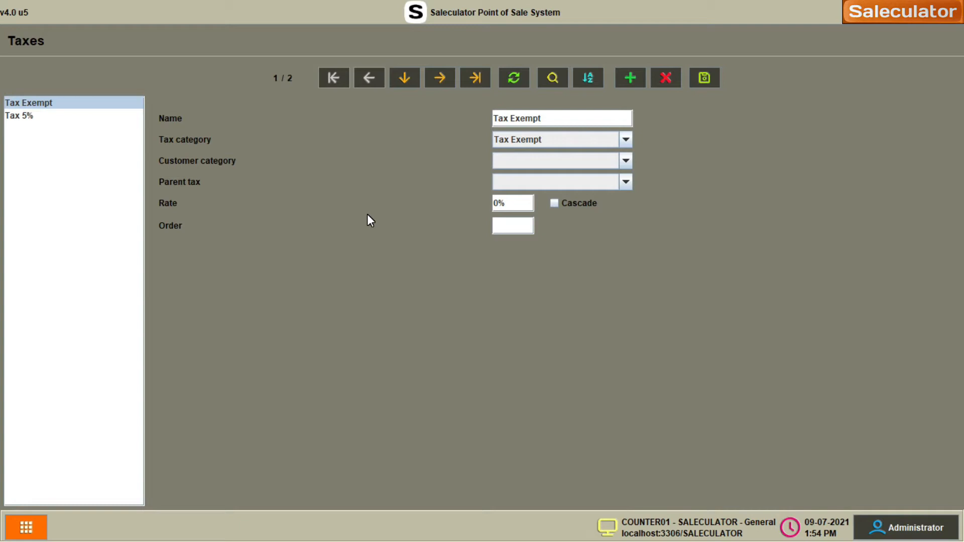
pyautogui.click(631, 78)
pyautogui.click(626, 86)
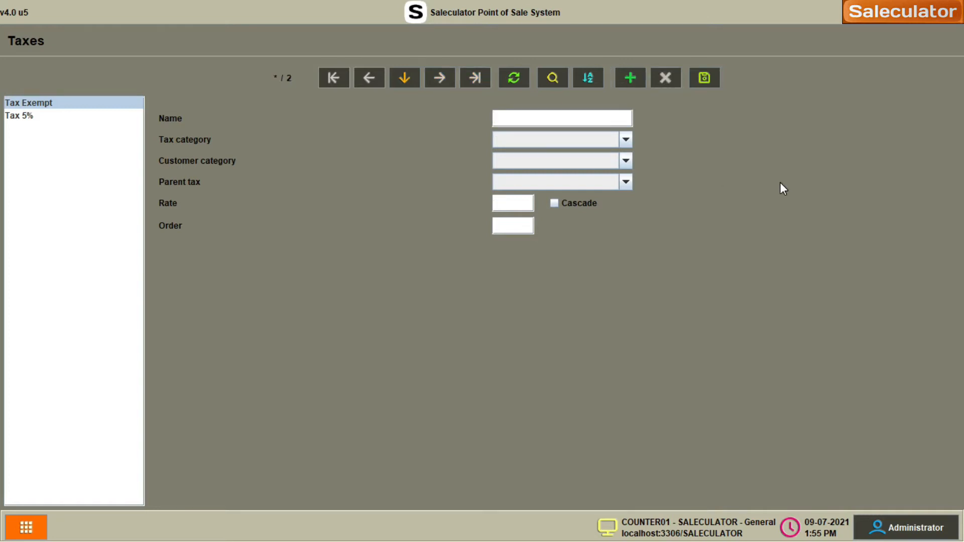
# - Save tax 'GST - 5' in category GST (5%) with no parent tax and a 5% rate
pyautogui.write('GST - 5')
pyautogui.click(563, 136)
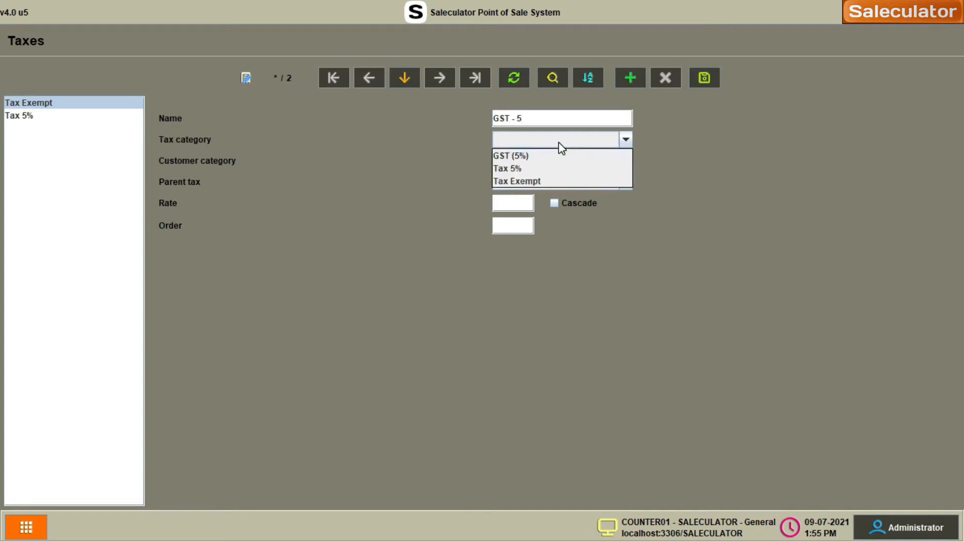
pyautogui.click(518, 155)
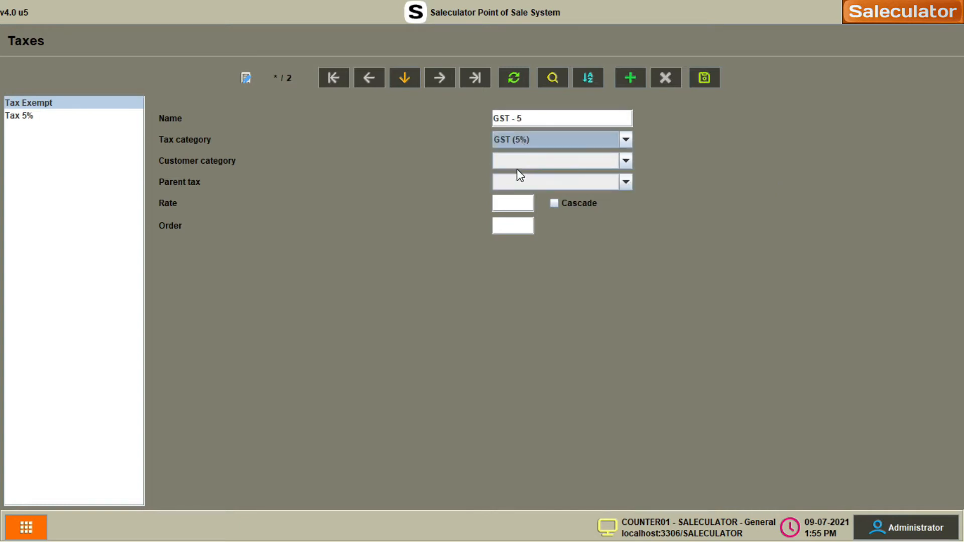
pyautogui.click(541, 182)
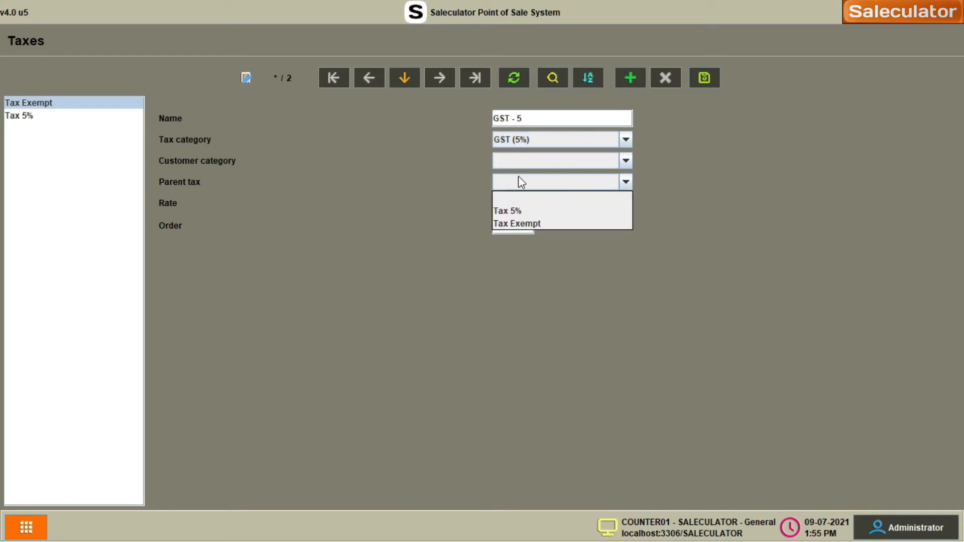
pyautogui.click(518, 180)
pyautogui.click(508, 201)
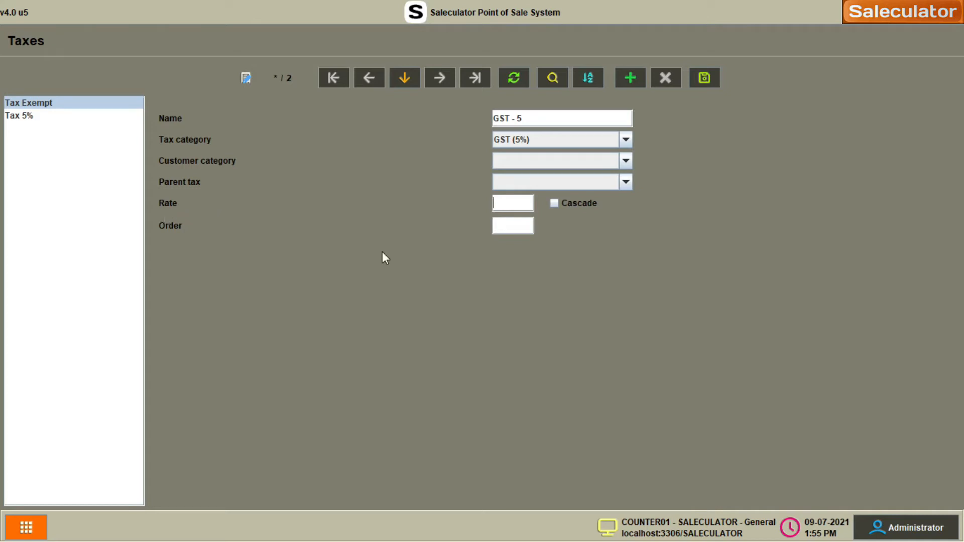
pyautogui.write('5%')
pyautogui.click(631, 82)
# - Switch between the Tax 5% and GST - 5 records to check the saved tax
pyautogui.click(27, 117)
pyautogui.click(29, 130)
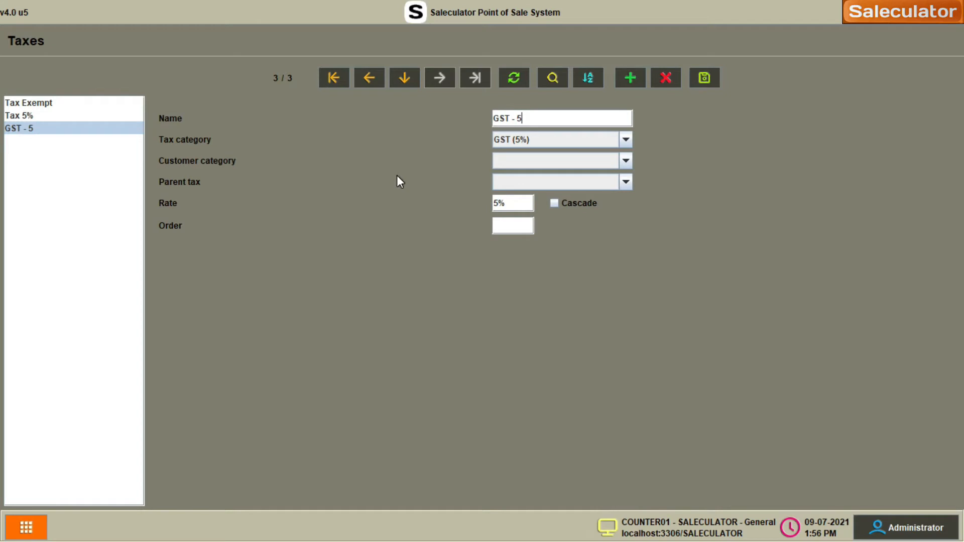
pyautogui.click(43, 117)
pyautogui.click(43, 128)
# - Enter new tax 'CGST - 2.5' with category GST (5%), parent GST - 5 and rate 2.5%
pyautogui.click(631, 77)
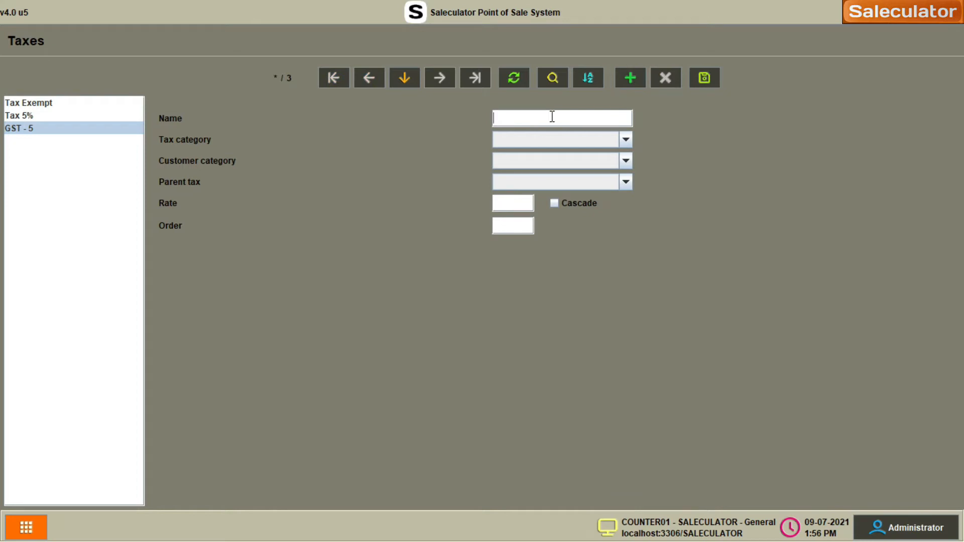
pyautogui.write('CGST - 2.5%')
pyautogui.press('BackSpace')
pyautogui.click(591, 140)
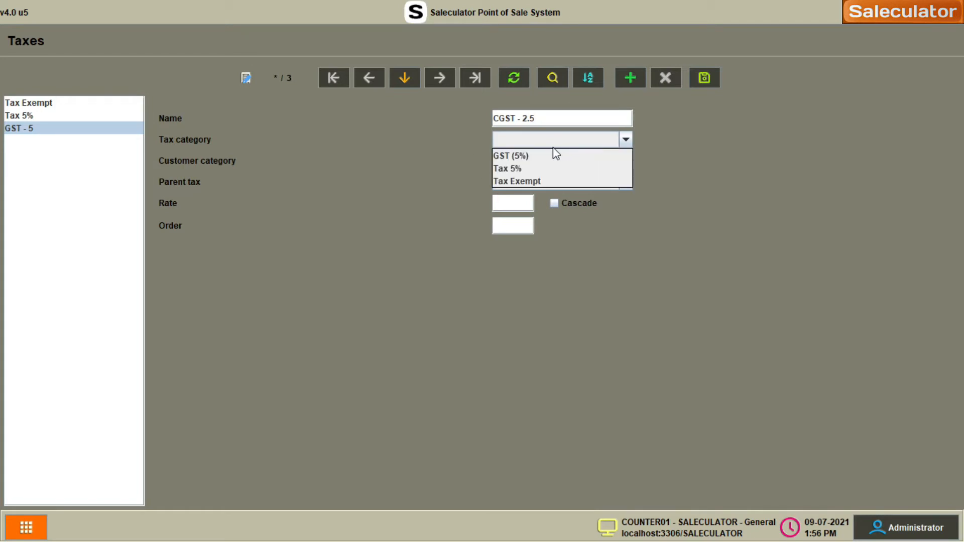
pyautogui.click(524, 160)
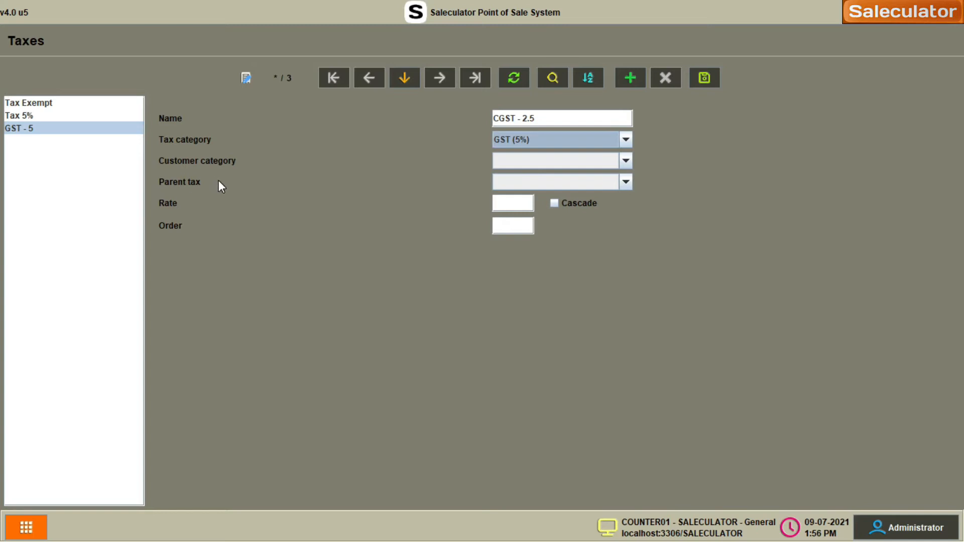
pyautogui.click(577, 183)
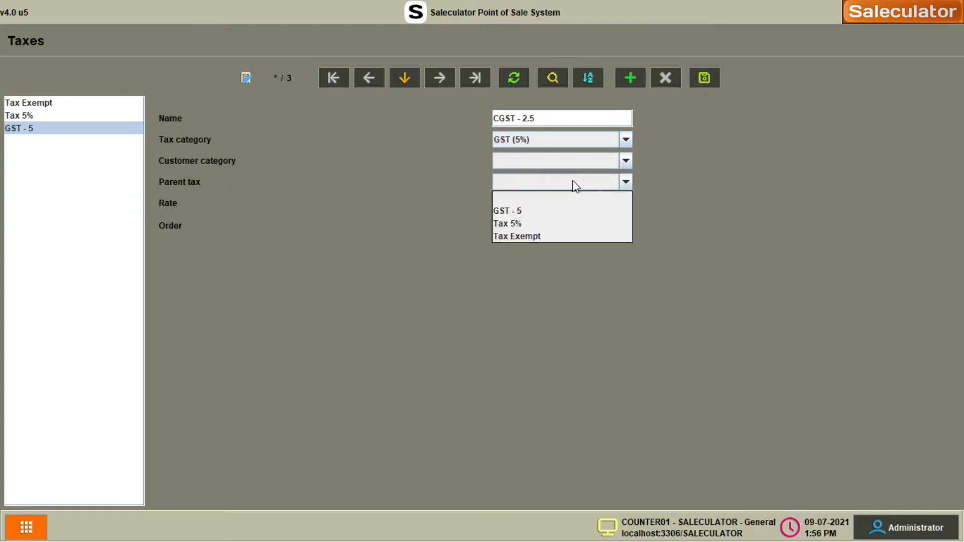
pyautogui.click(530, 213)
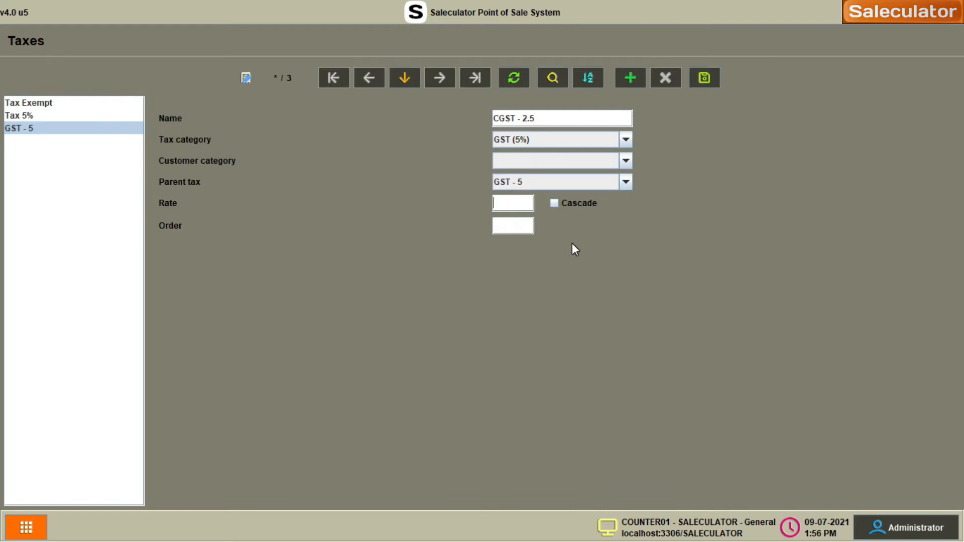
pyautogui.write('2.5%')
# - Save CGST - 2.5, then add SGST - 2.5 with category GST (5%), parent GST - 5, rate 2.5%
pyautogui.click(629, 78)
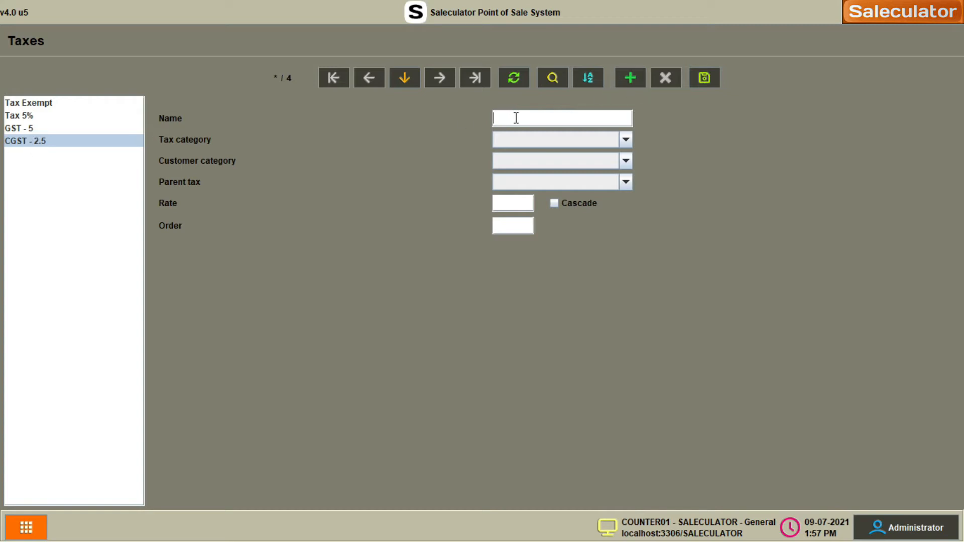
pyautogui.write('SGST - 2')
pyautogui.click(570, 147)
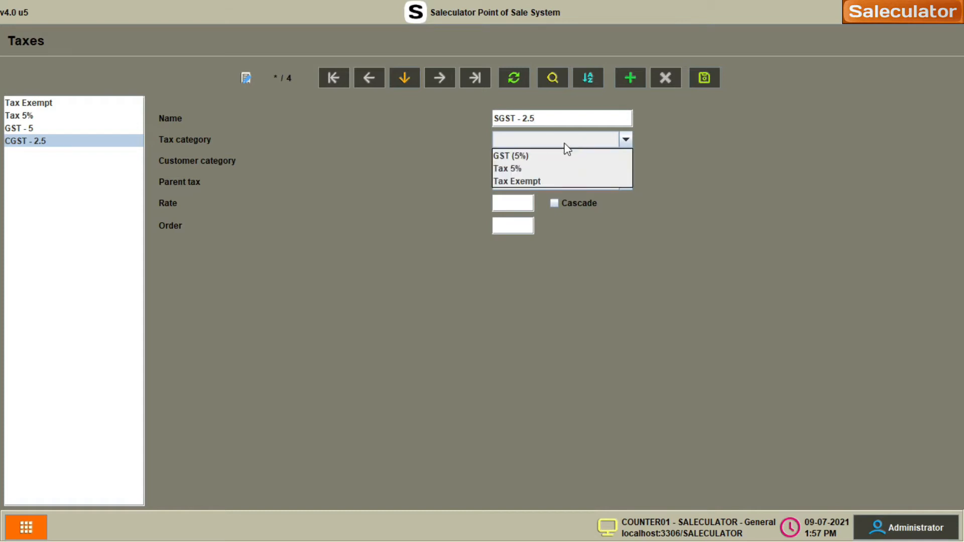
pyautogui.click(537, 155)
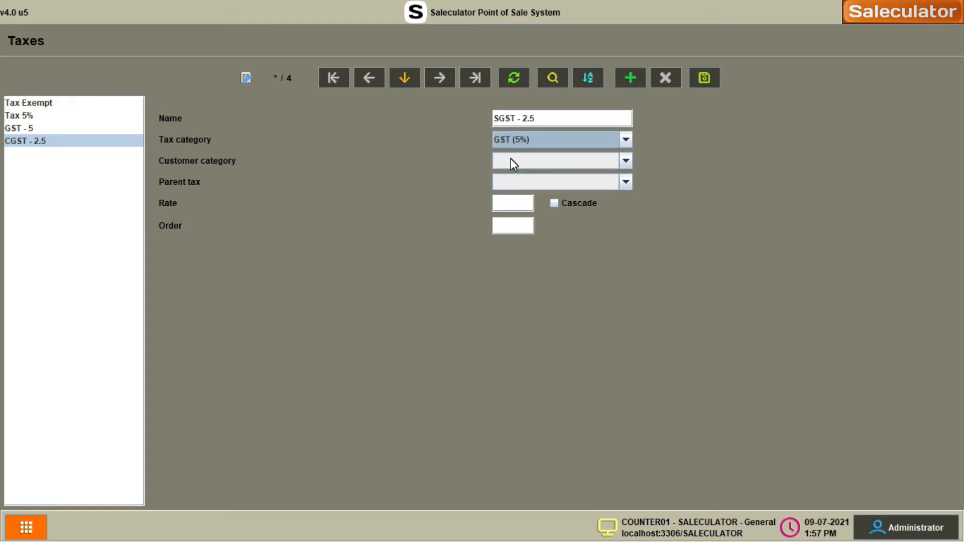
pyautogui.click(529, 186)
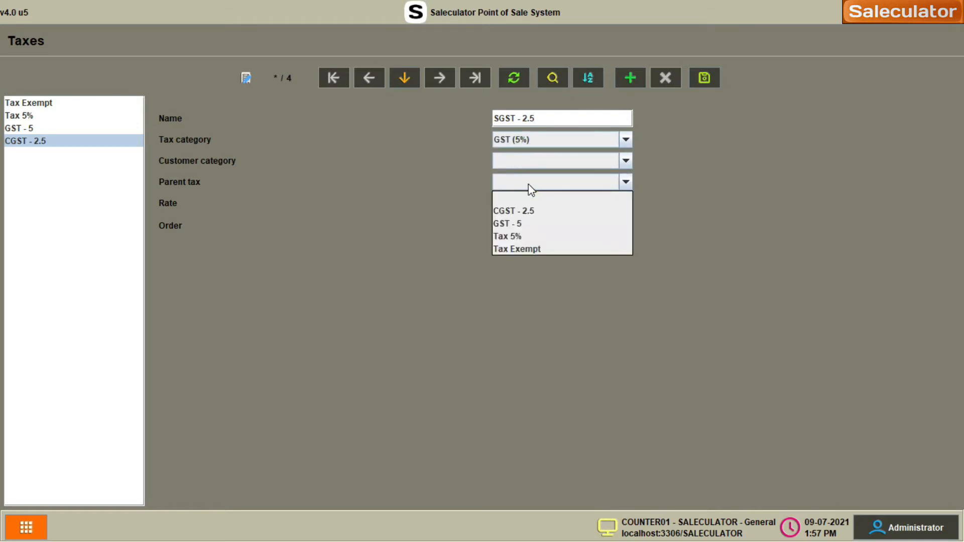
pyautogui.click(525, 229)
pyautogui.click(500, 203)
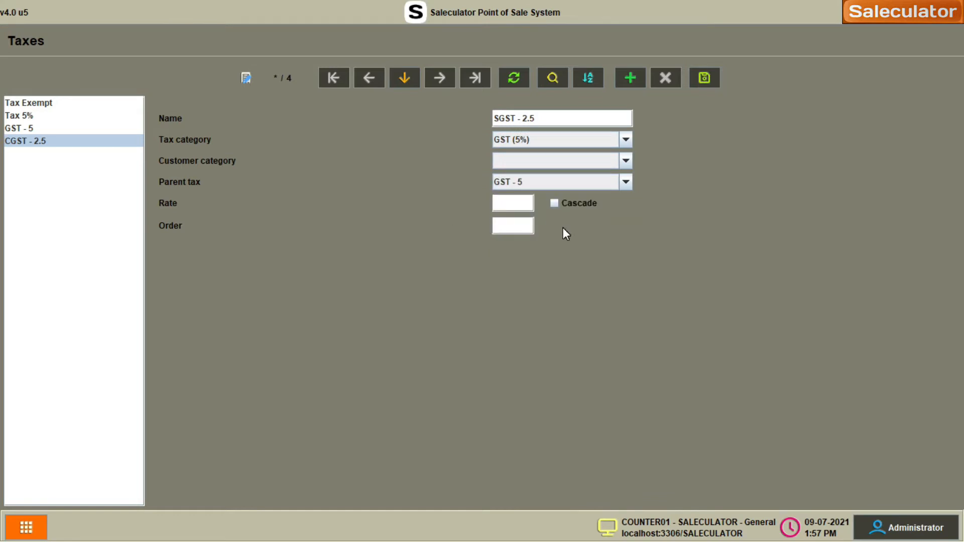
pyautogui.write('2.5%')
pyautogui.click(634, 76)
pyautogui.click(32, 141)
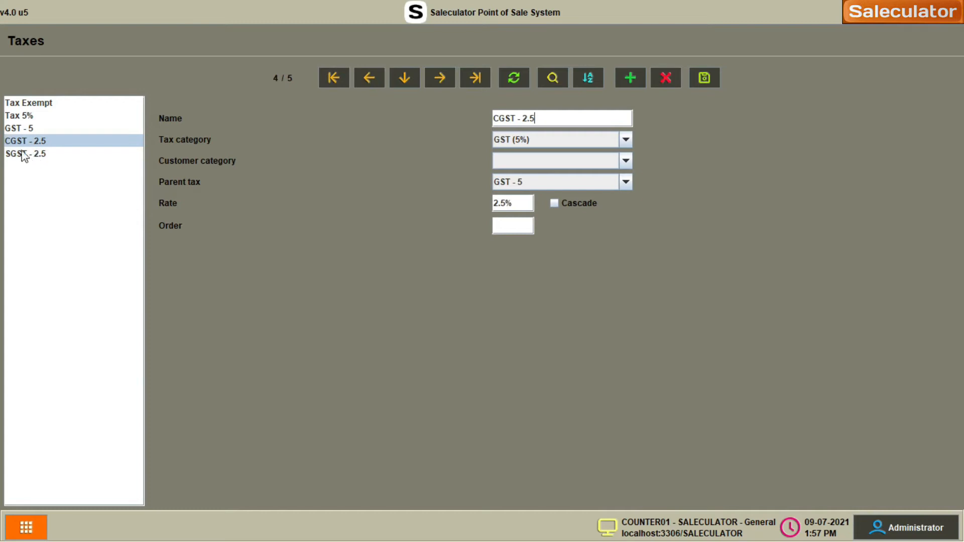
pyautogui.click(26, 133)
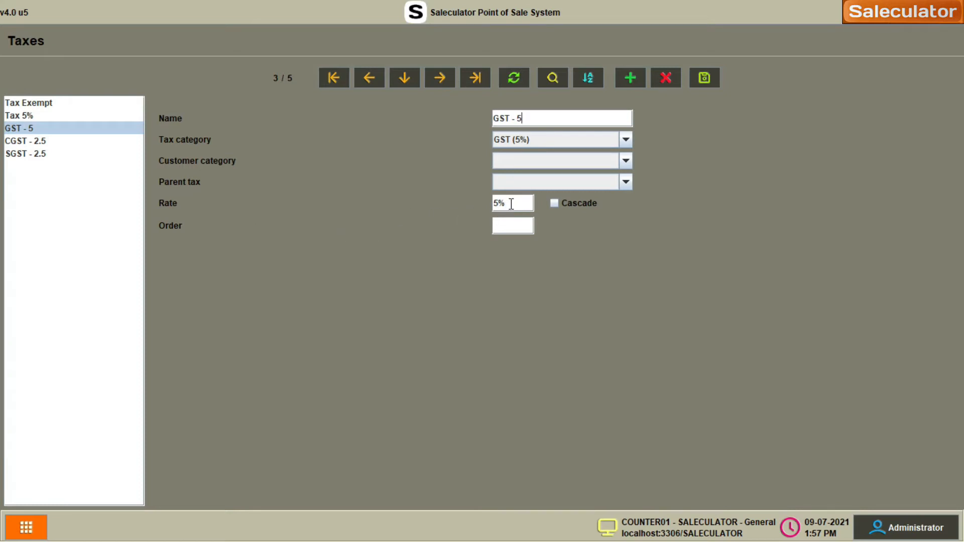
pyautogui.click(32, 141)
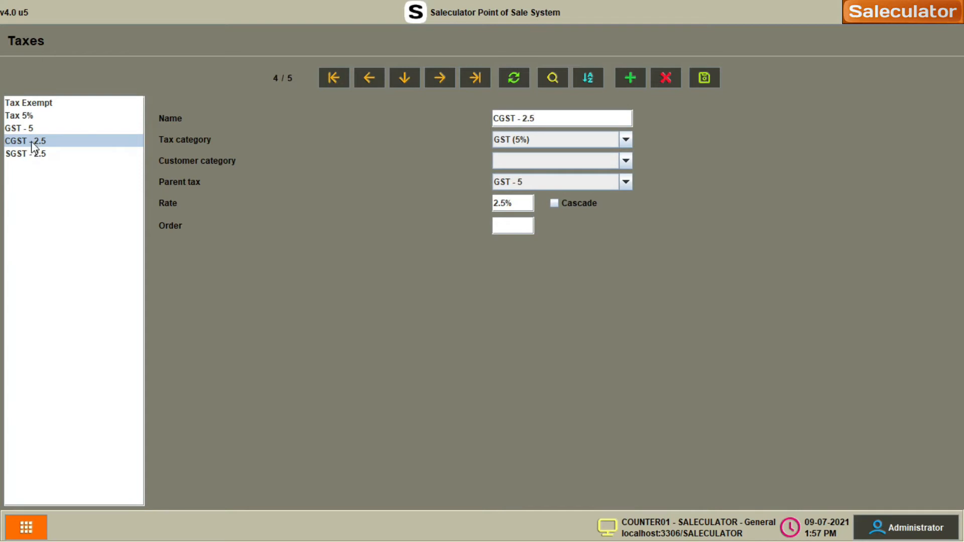
pyautogui.click(33, 155)
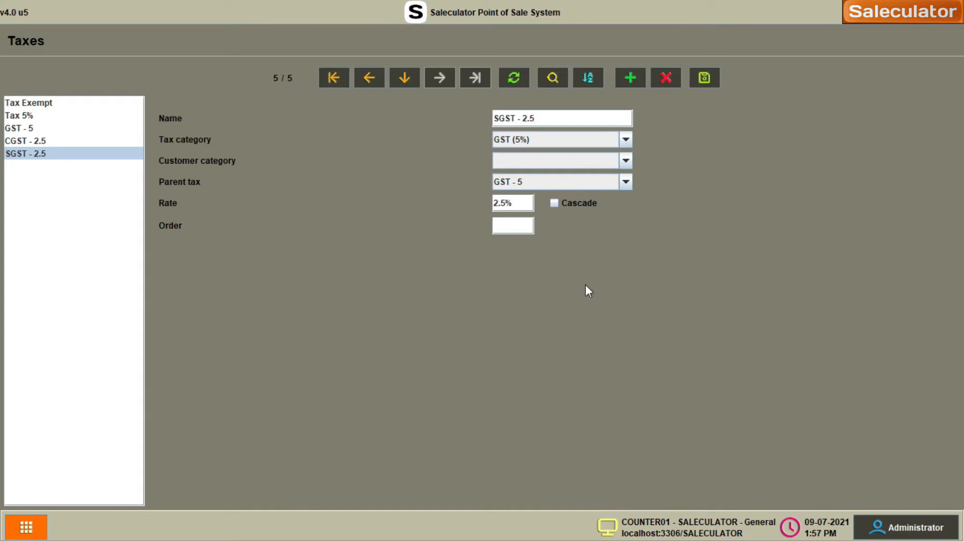
# - Go to Administration > Maintenance from the orange menu
pyautogui.click(26, 528)
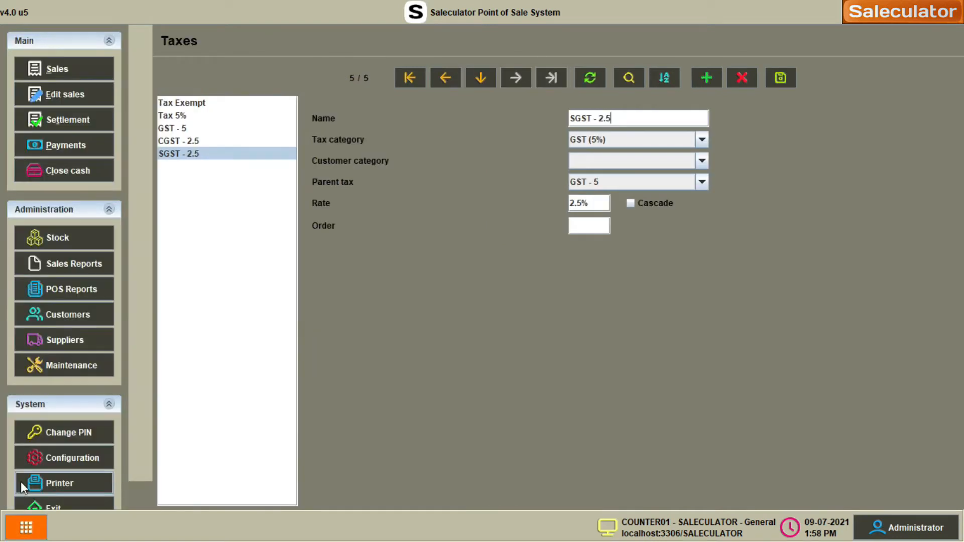
pyautogui.click(74, 366)
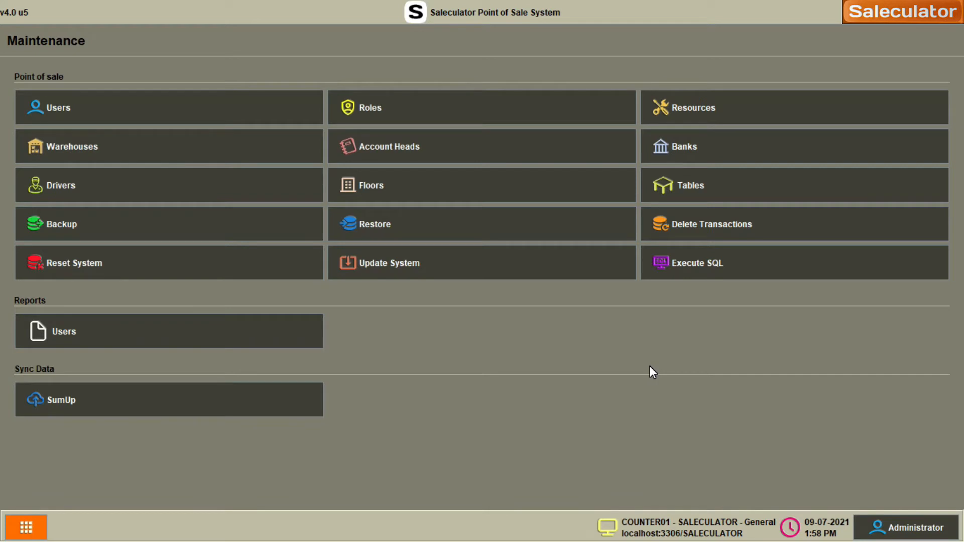
# - Open Resources and select the Printer.Ticket receipt template from the list
pyautogui.click(718, 111)
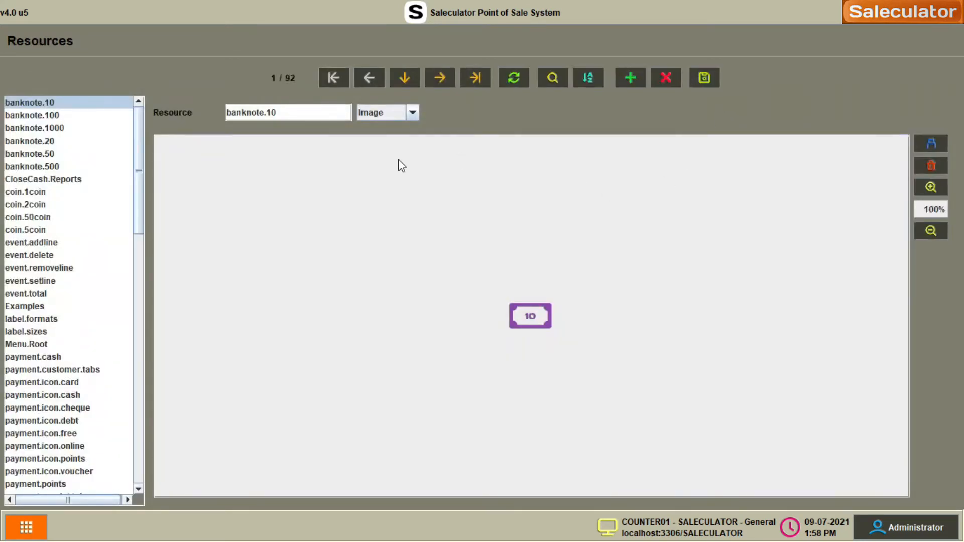
pyautogui.click(49, 270)
pyautogui.scroll(-4, 58, 333)
pyautogui.scroll(3, 52, 246)
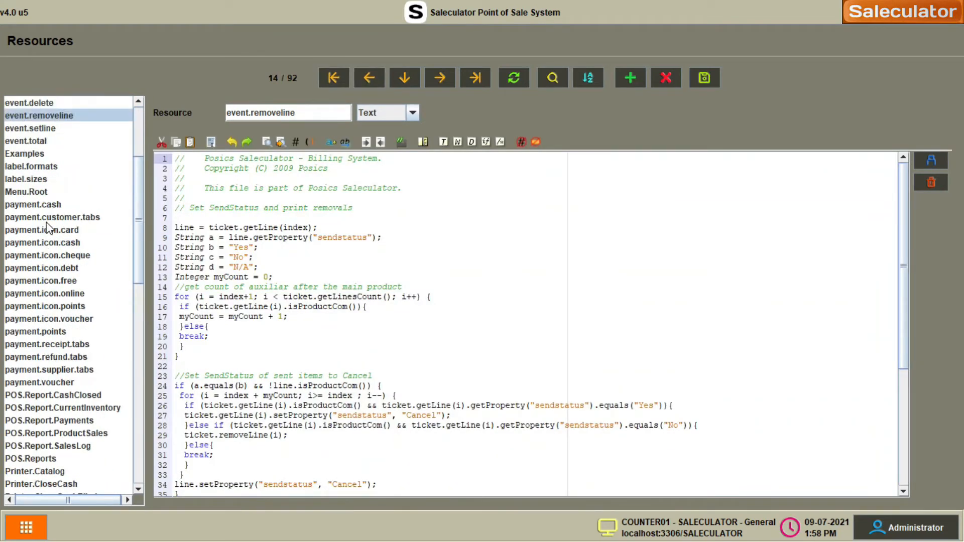
pyautogui.scroll(-5, 35, 263)
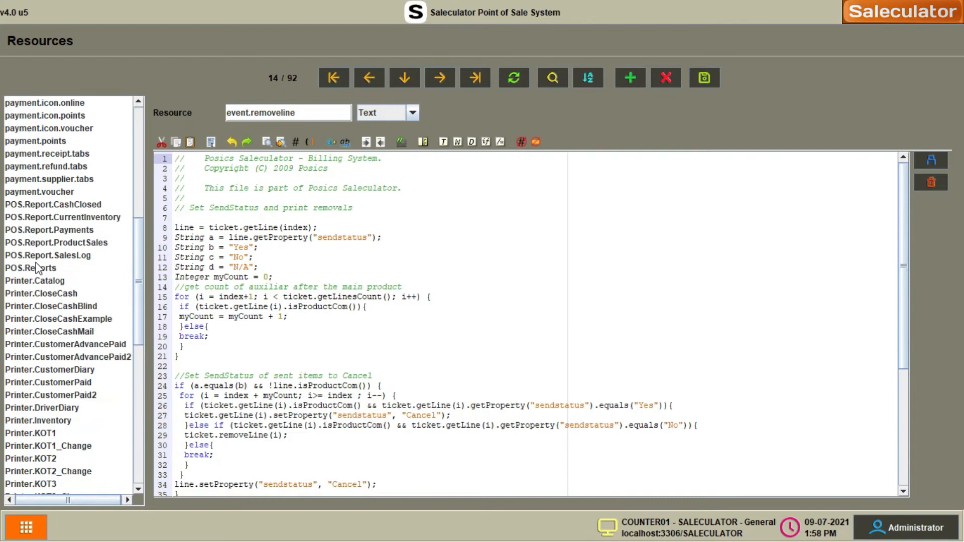
pyautogui.scroll(-1, 38, 267)
pyautogui.scroll(-2, 43, 296)
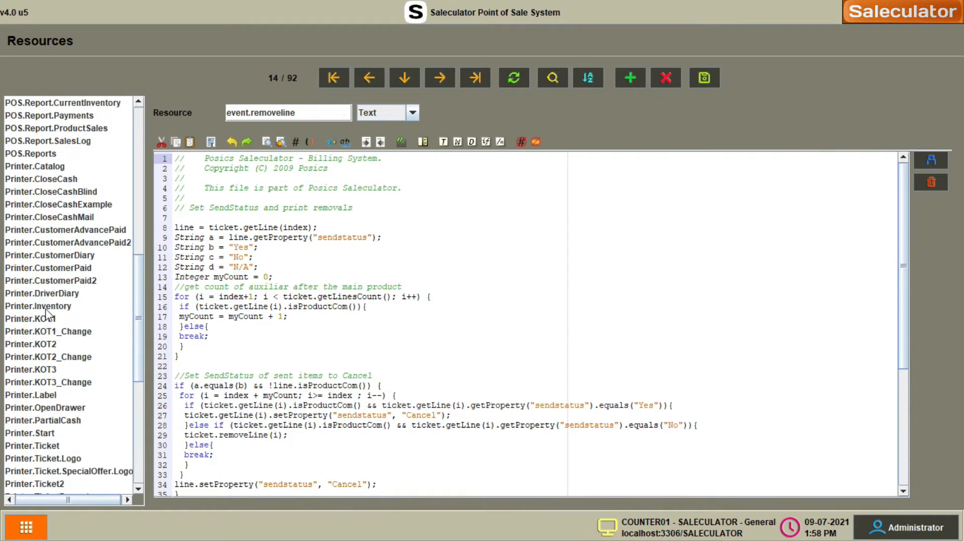
pyautogui.scroll(-1, 47, 314)
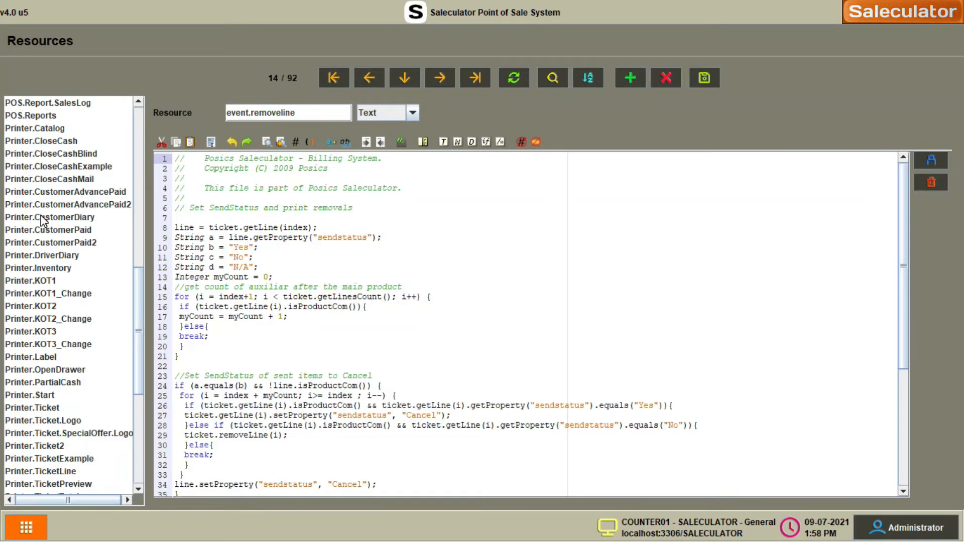
pyautogui.scroll(-1, 42, 223)
pyautogui.scroll(-1, 40, 266)
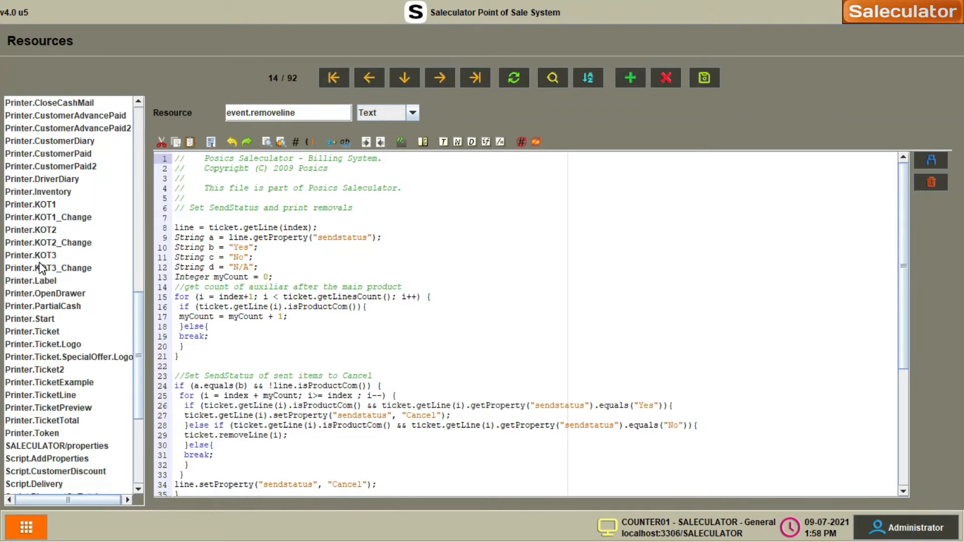
pyautogui.scroll(-2, 45, 289)
pyautogui.click(25, 256)
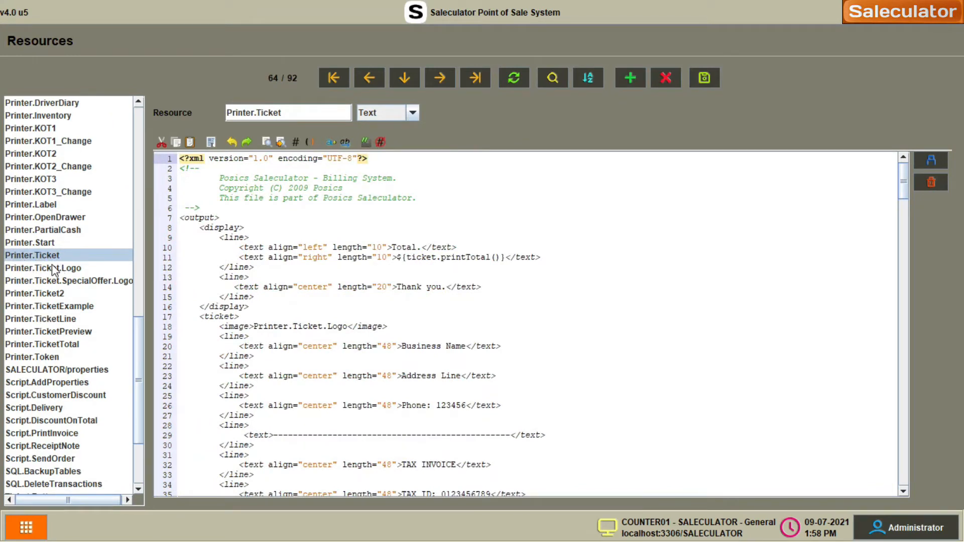
pyautogui.click(42, 308)
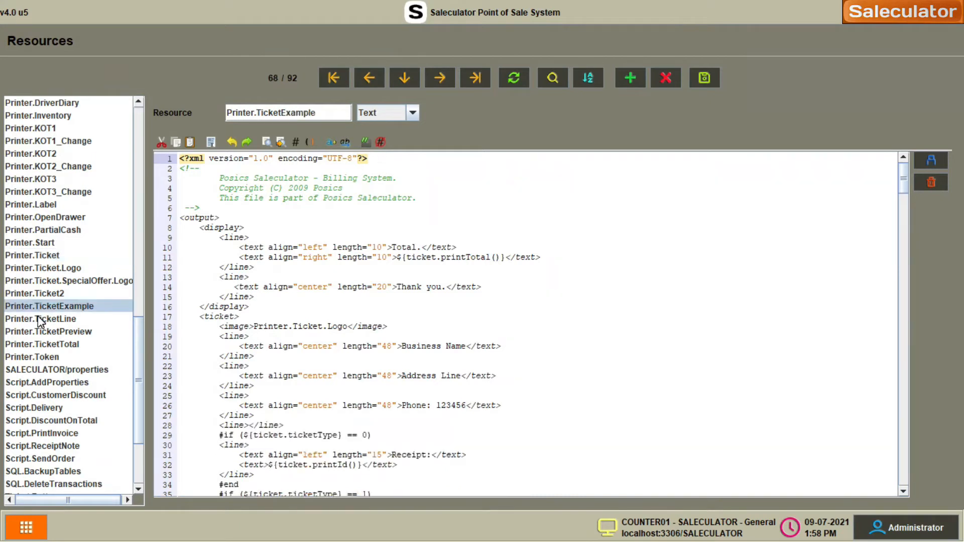
pyautogui.click(46, 256)
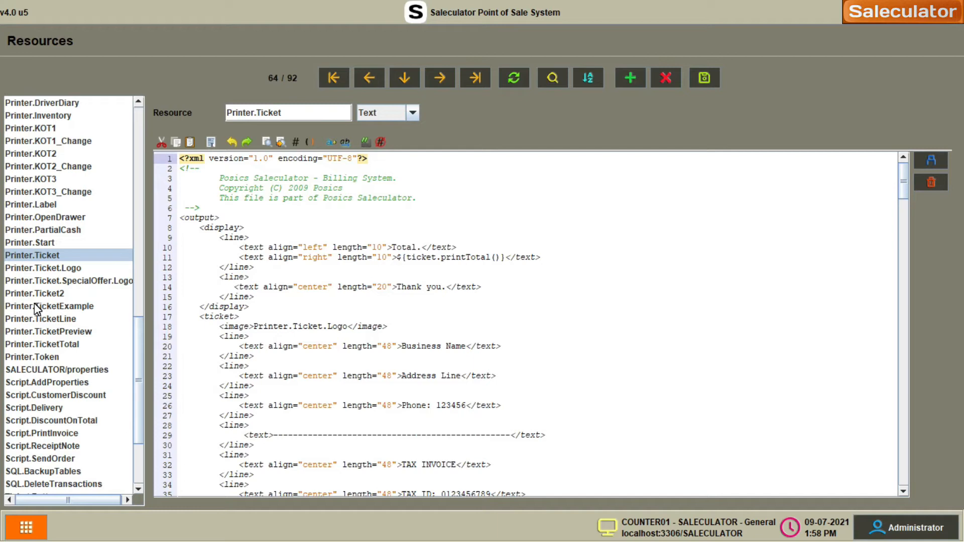
pyautogui.click(38, 267)
pyautogui.click(25, 256)
pyautogui.scroll(-3, 379, 331)
pyautogui.scroll(3, 356, 279)
pyautogui.scroll(-7, 406, 307)
pyautogui.scroll(7, 357, 269)
pyautogui.scroll(-17, 405, 301)
pyautogui.scroll(-14, 372, 335)
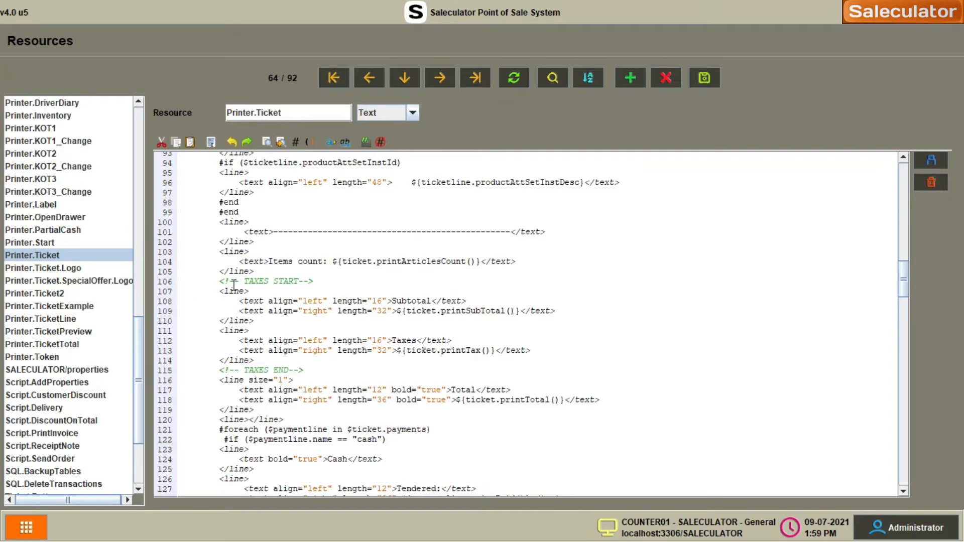
pyautogui.click(322, 284)
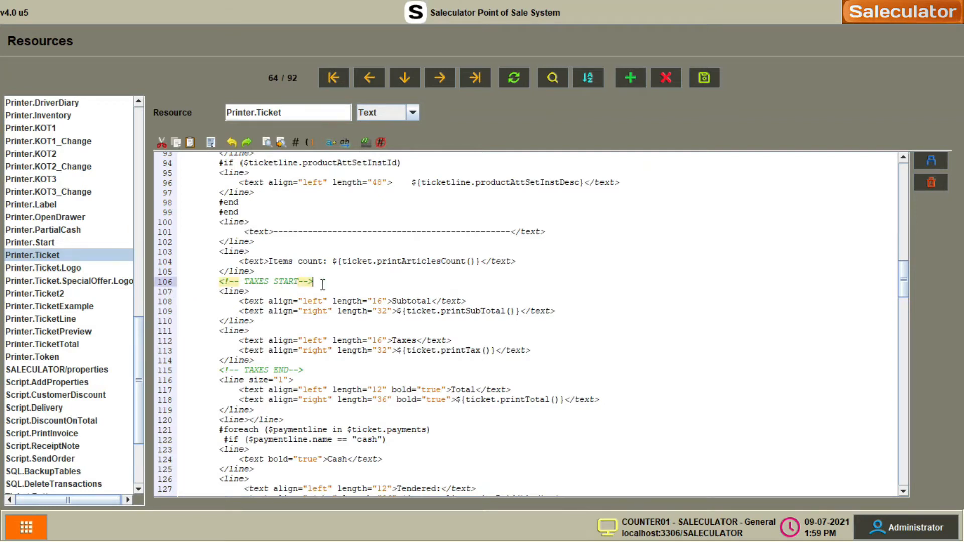
pyautogui.click(264, 291)
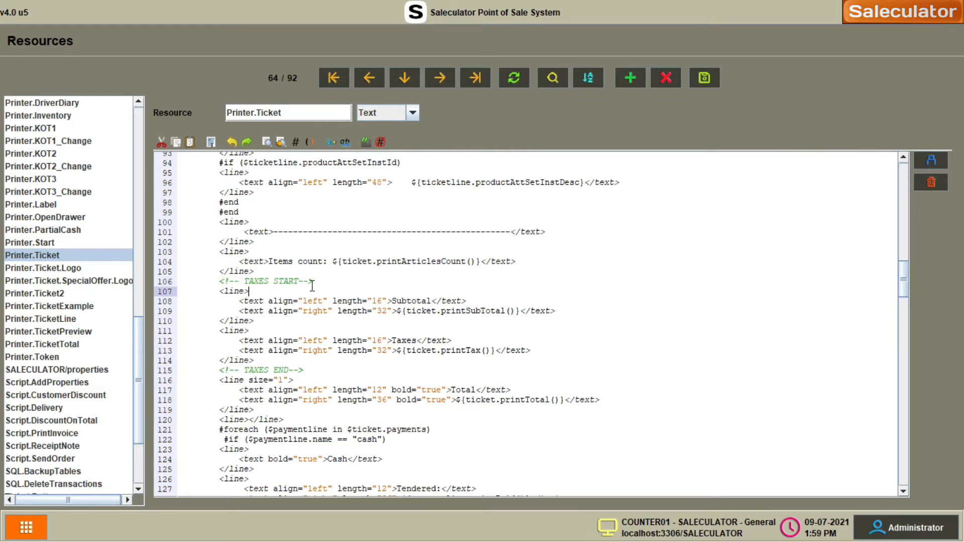
pyautogui.click(216, 292)
pyautogui.click(222, 293)
pyautogui.click(226, 361)
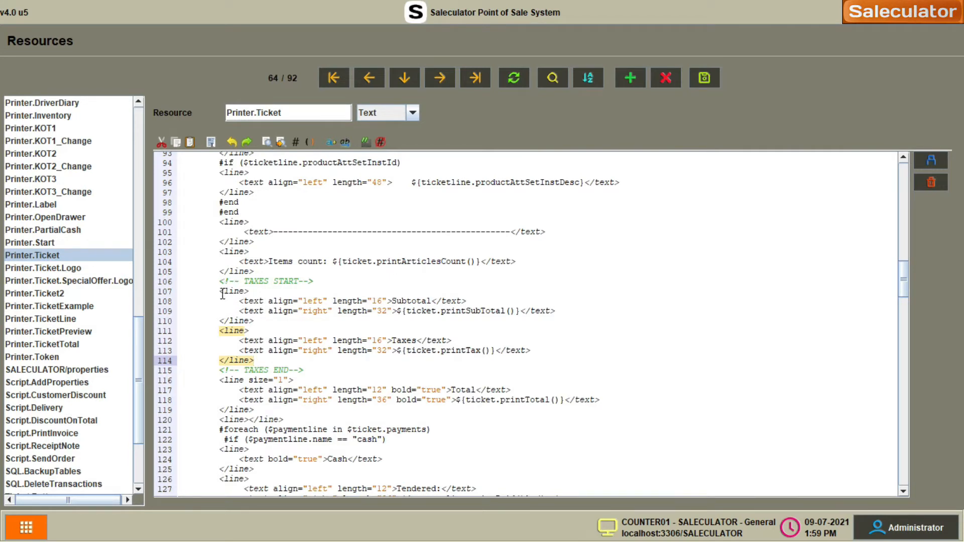
pyautogui.moveTo(225, 292); pyautogui.dragTo(265, 363)
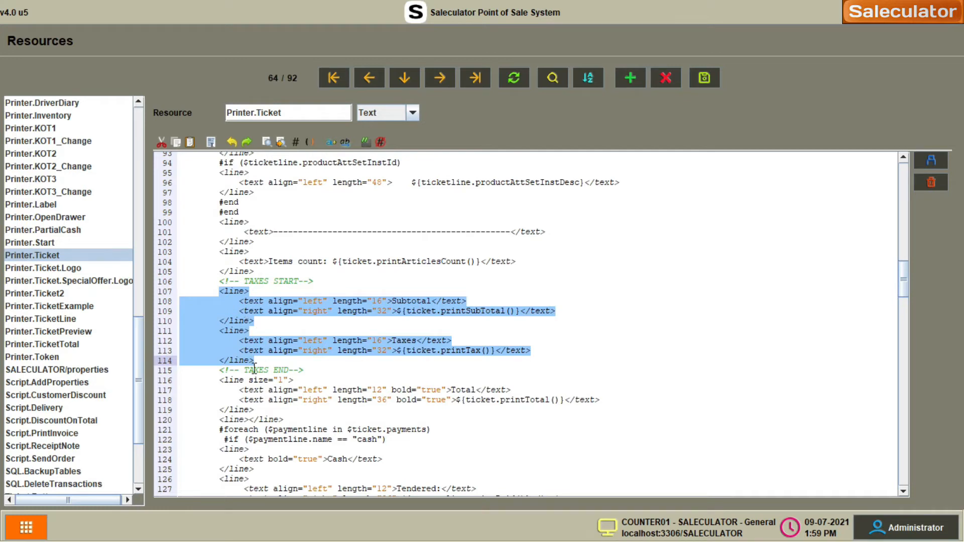
pyautogui.click(272, 365)
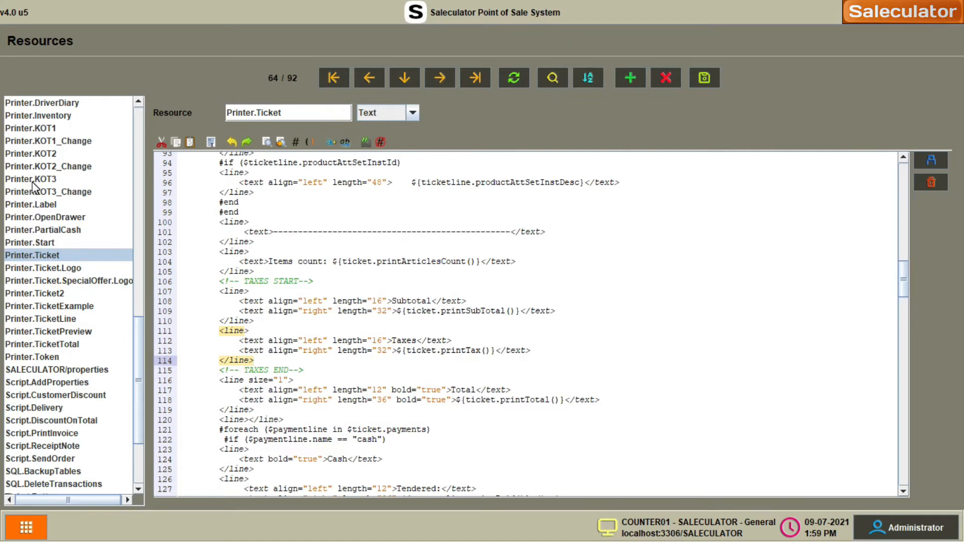
pyautogui.scroll(1, 33, 186)
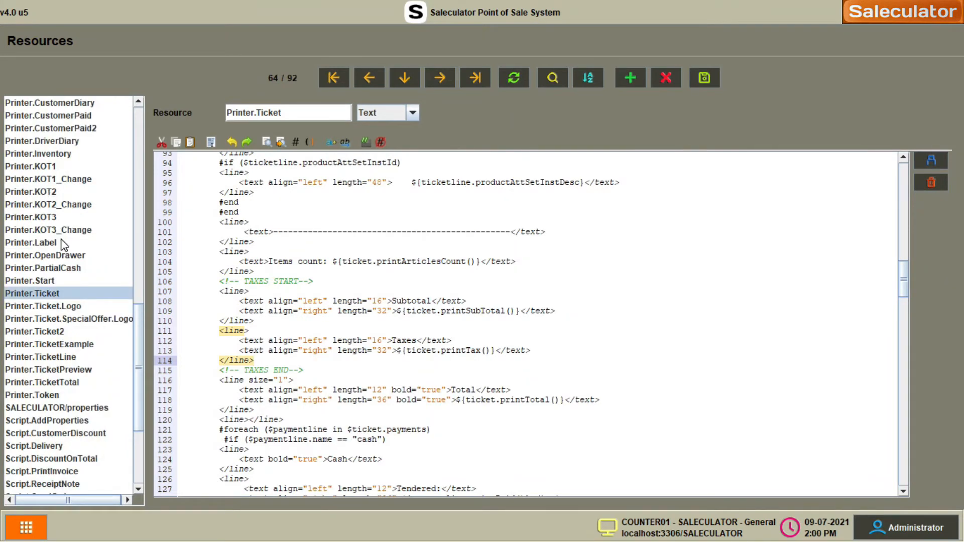
pyautogui.scroll(-1, 63, 245)
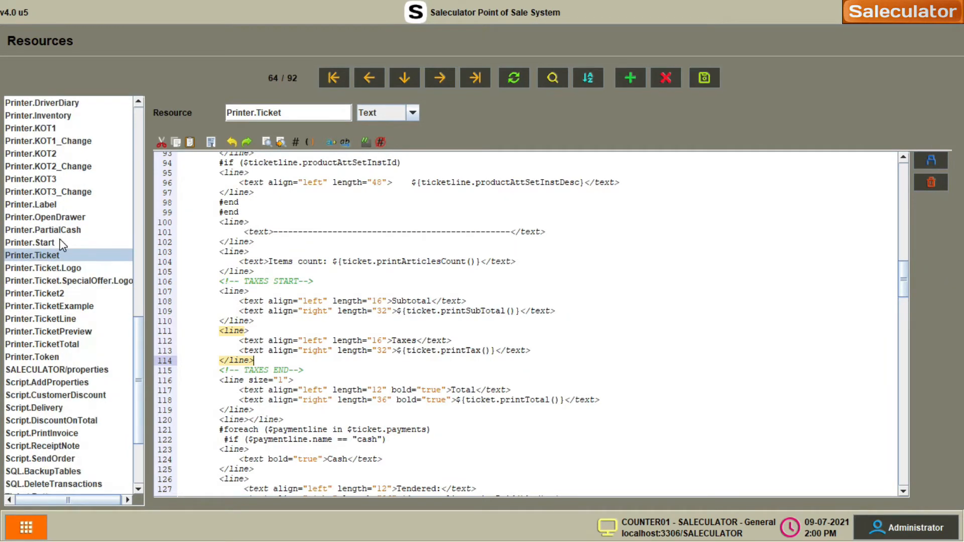
pyautogui.click(55, 306)
# - Copy the conditional taxes block (lines 128–147) from Printer.TicketExample
pyautogui.scroll(-3, 240, 291)
pyautogui.scroll(-20, 240, 291)
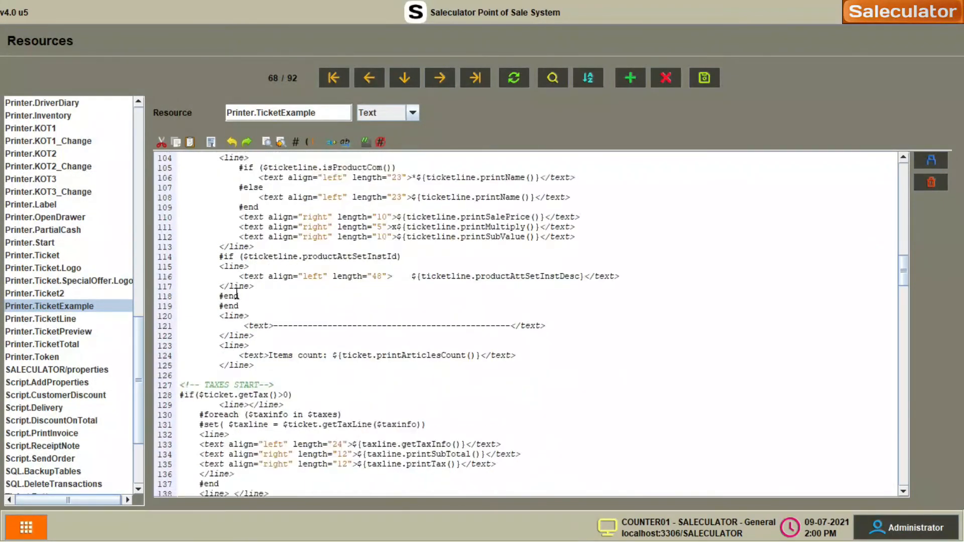
pyautogui.scroll(-7, 237, 293)
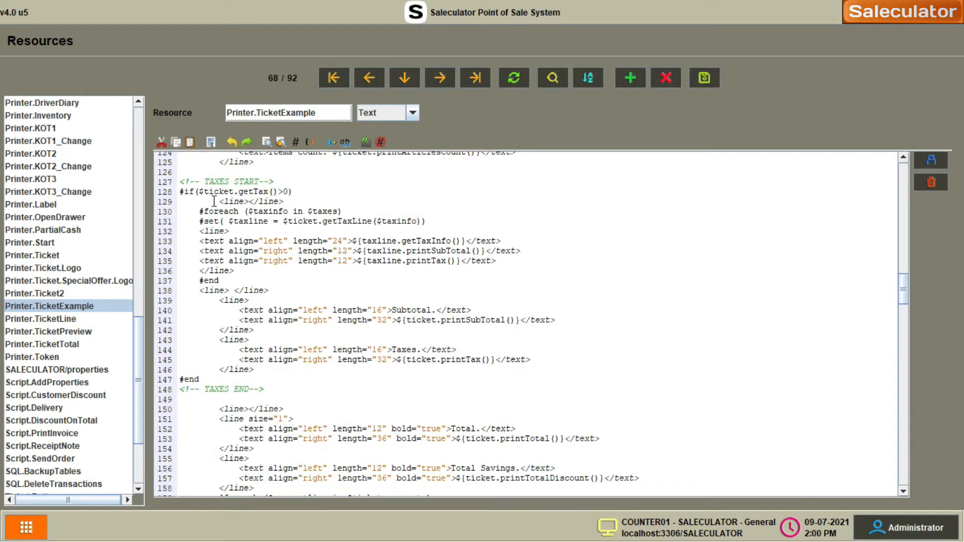
pyautogui.moveTo(181, 192); pyautogui.dragTo(200, 381)
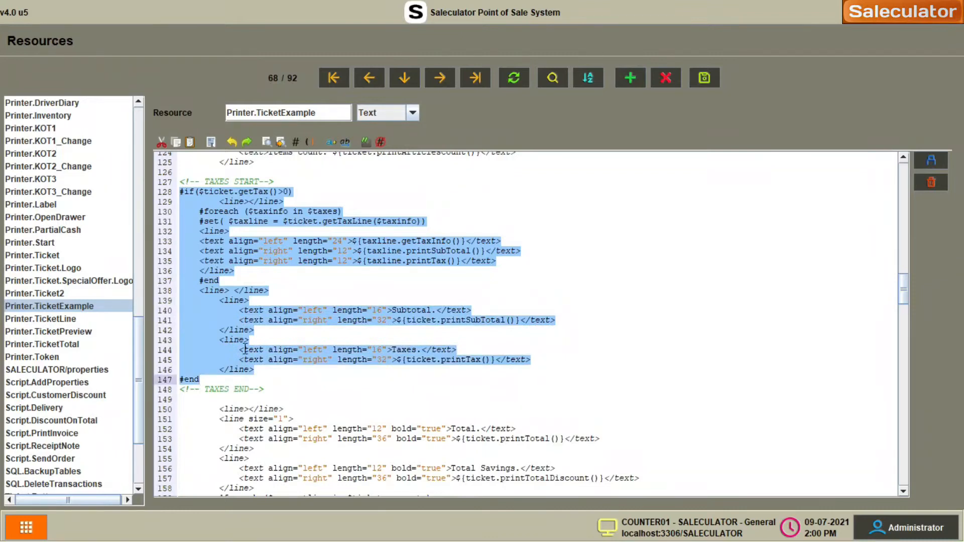
pyautogui.rightClick(274, 311)
pyautogui.click(320, 327)
# - Switch to the Printer.Ticket template and scroll to its taxes section
pyautogui.click(32, 256)
pyautogui.scroll(-10, 319, 277)
pyautogui.scroll(-20, 319, 277)
pyautogui.scroll(7, 321, 276)
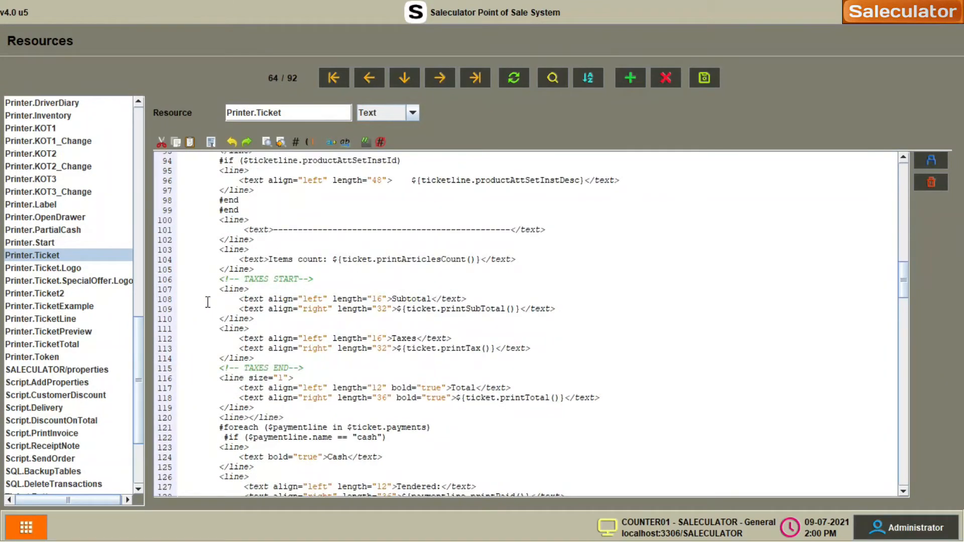
# - Paste the copied conditional per-tax block over Printer.Ticket's plain Subtotal and Taxes lines
pyautogui.moveTo(219, 290); pyautogui.dragTo(255, 358)
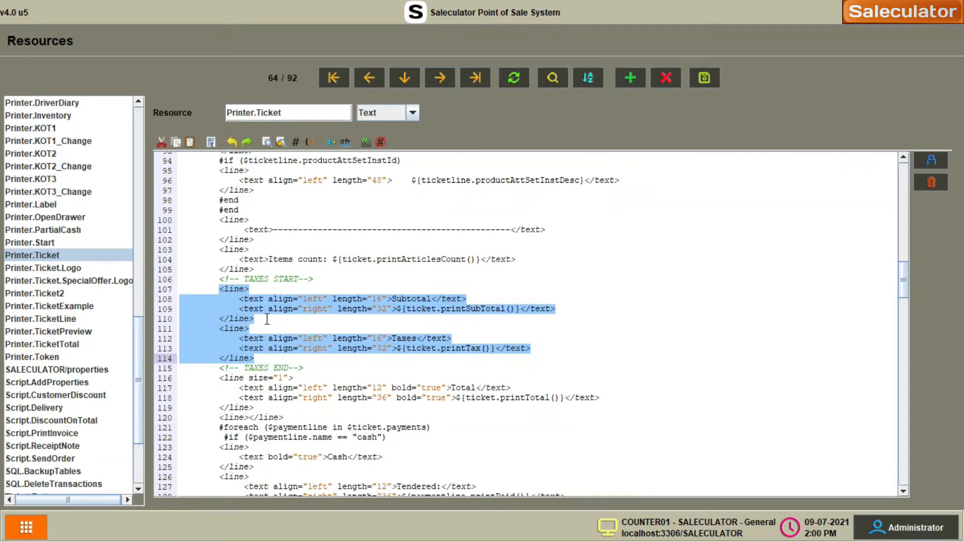
pyautogui.rightClick(251, 304)
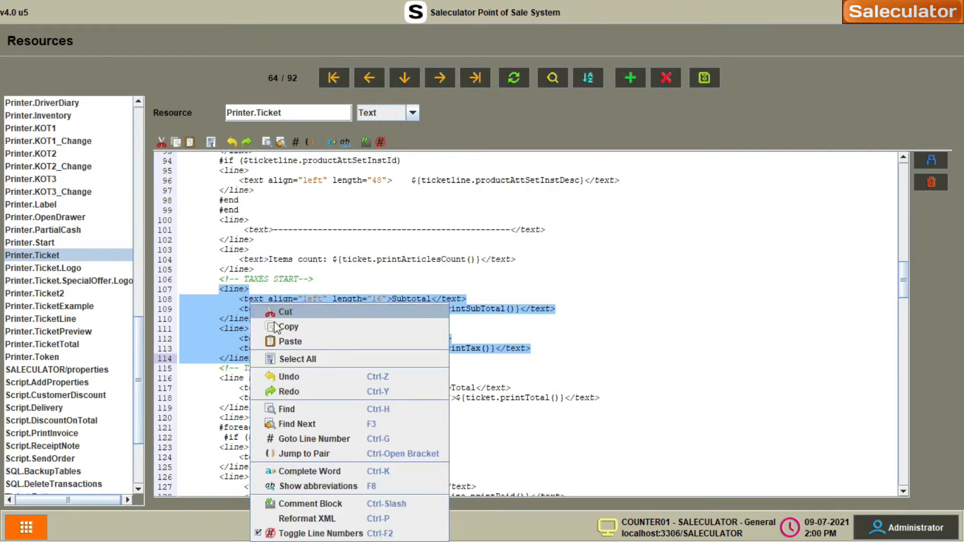
pyautogui.click(299, 341)
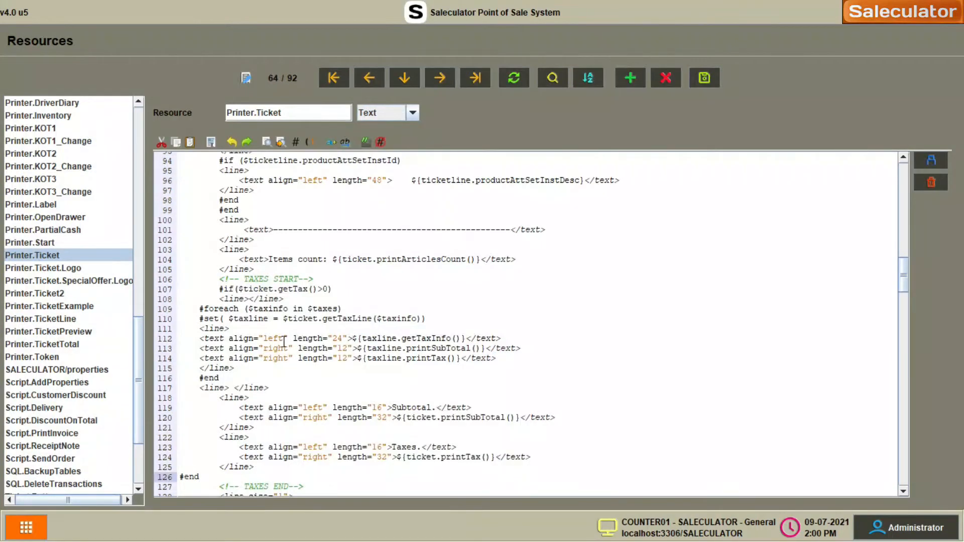
pyautogui.scroll(-3, 284, 341)
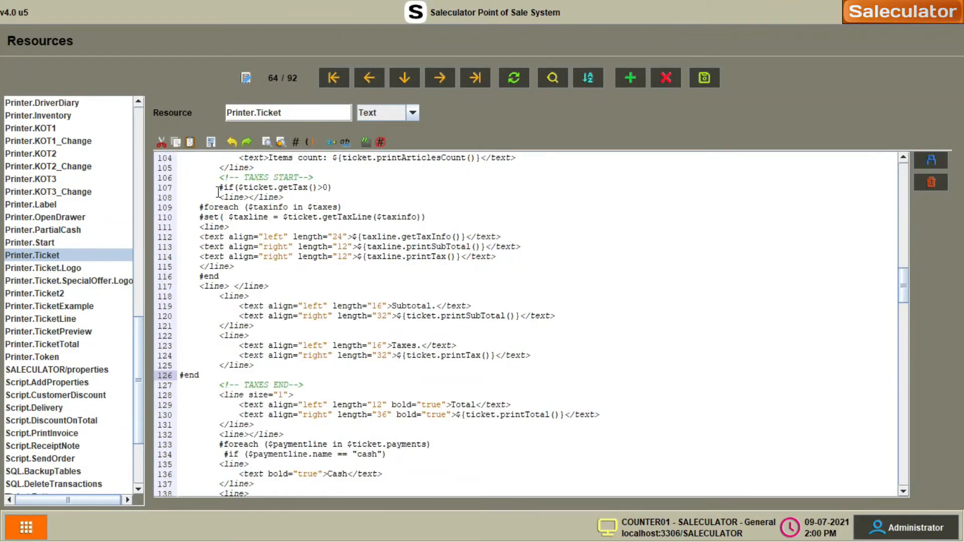
pyautogui.scroll(10, 221, 259)
pyautogui.scroll(15, 221, 260)
pyautogui.scroll(-20, 223, 282)
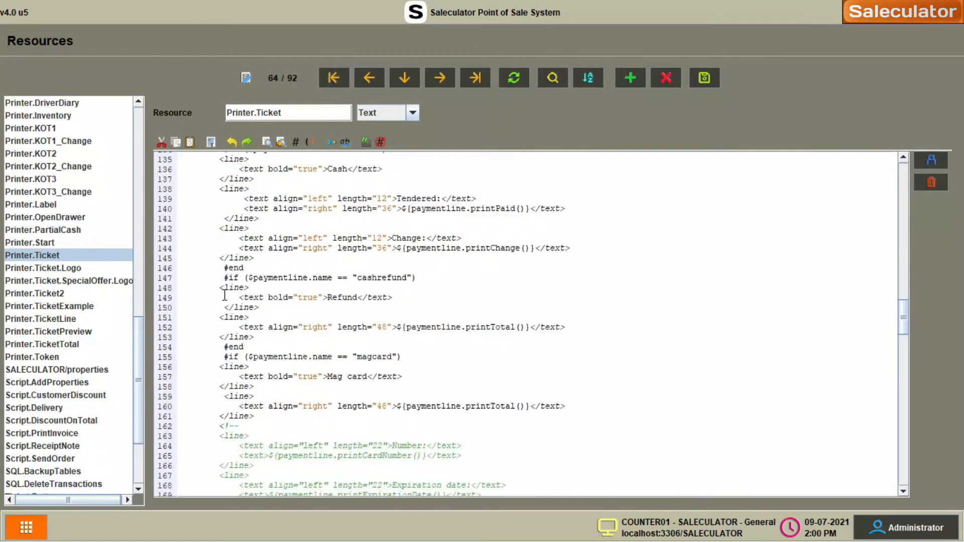
pyautogui.scroll(10, 224, 296)
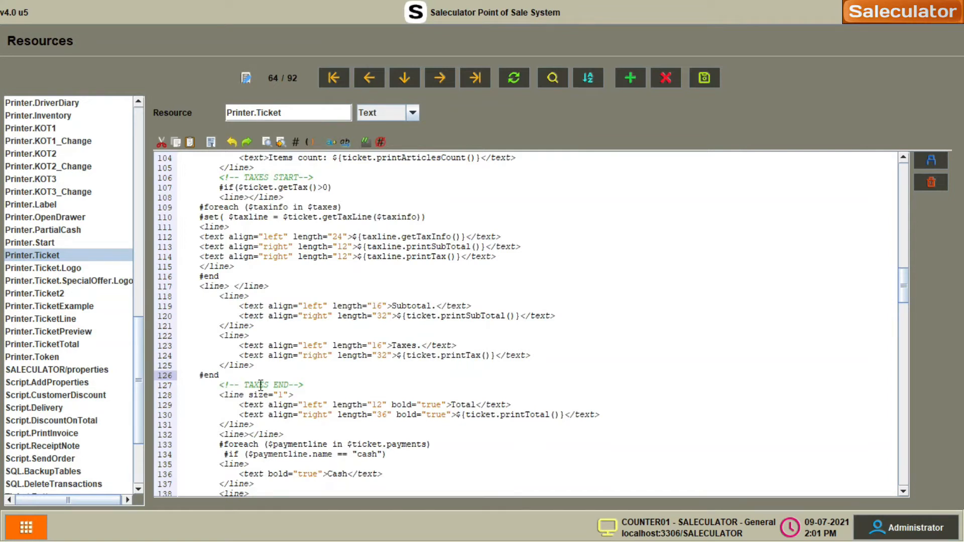
# - Delete the extra space before #end and save the Printer.Ticket template
pyautogui.press('BackSpace')
pyautogui.click(243, 374)
pyautogui.scroll(4, 319, 355)
pyautogui.scroll(-4, 310, 435)
pyautogui.scroll(3, 283, 341)
pyautogui.scroll(-3, 283, 341)
pyautogui.scroll(3, 256, 274)
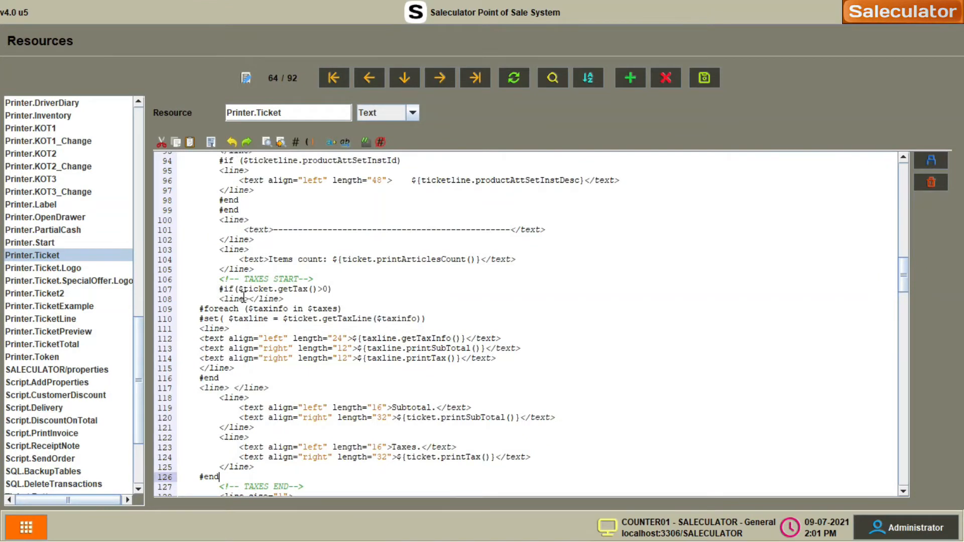
pyautogui.scroll(-3, 286, 307)
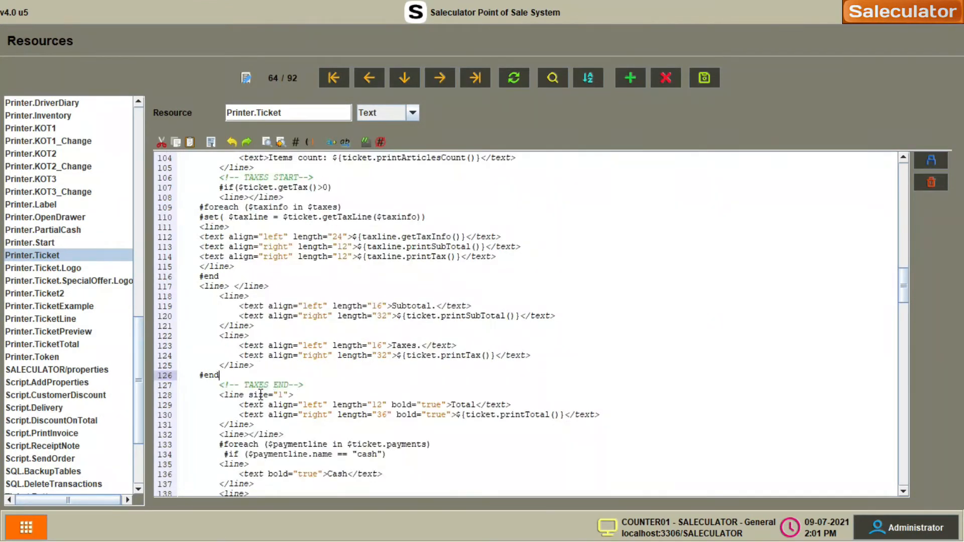
pyautogui.scroll(3, 236, 364)
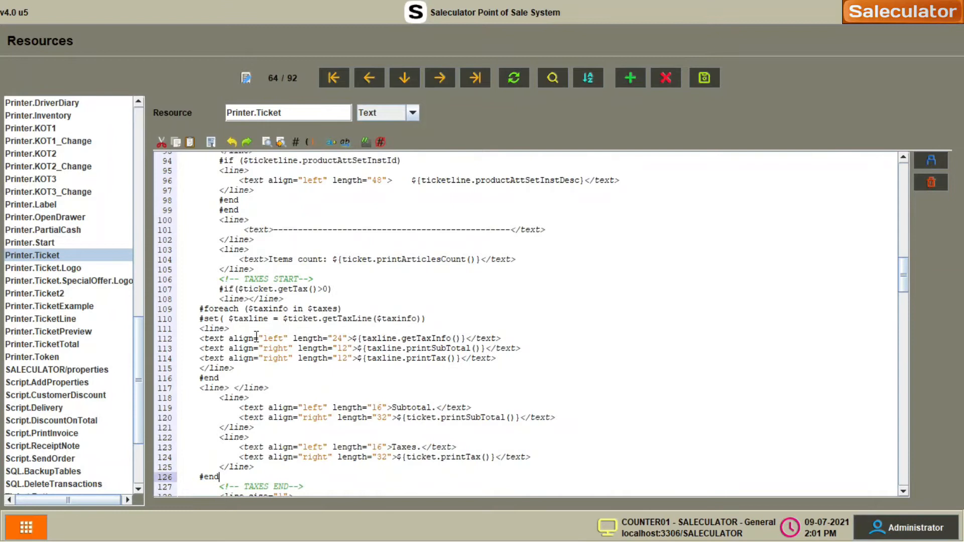
pyautogui.scroll(-3, 256, 336)
pyautogui.scroll(3, 249, 335)
pyautogui.scroll(3, 235, 317)
pyautogui.scroll(-6, 235, 317)
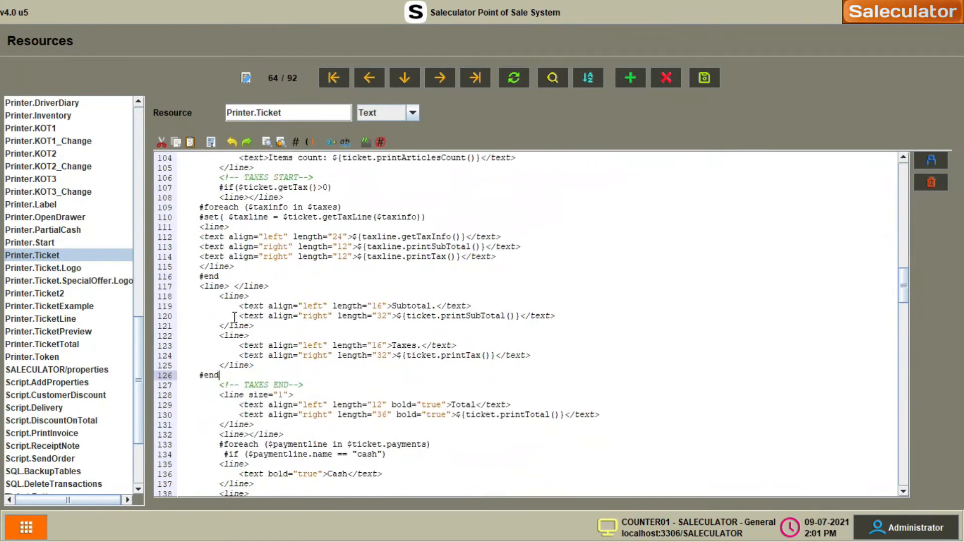
pyautogui.click(704, 77)
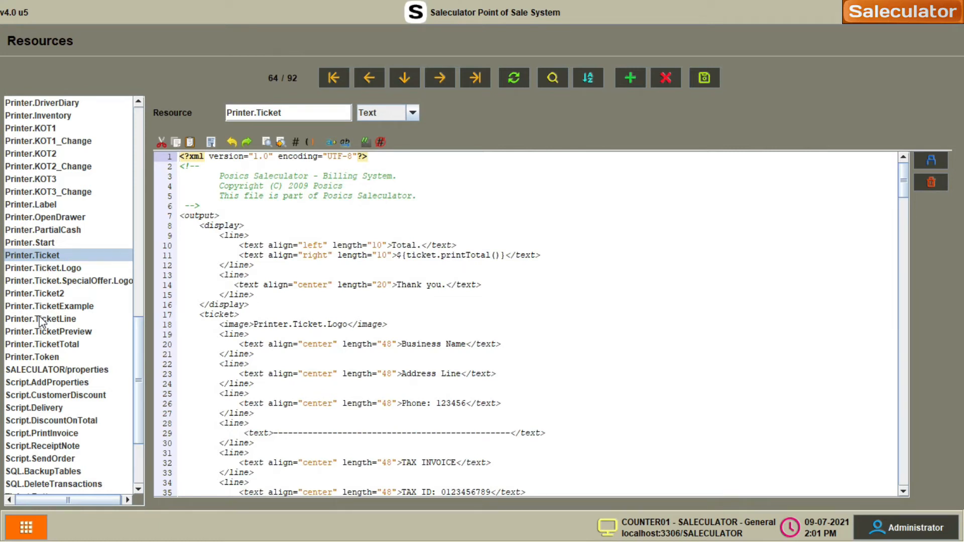
# - In Printer.TicketPreview, paste the conditional per-tax block over the plain Subtotal and Taxes lines
pyautogui.click(57, 332)
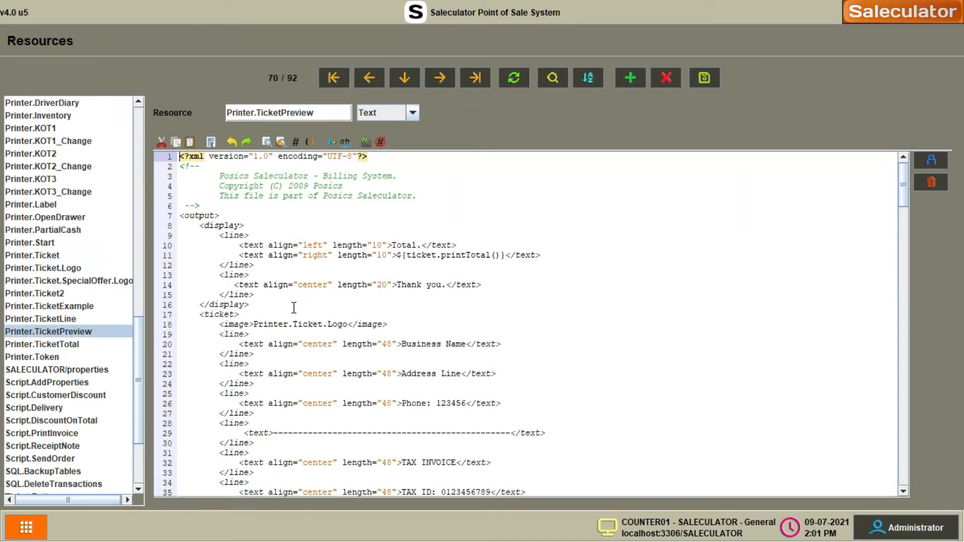
pyautogui.scroll(-20, 293, 307)
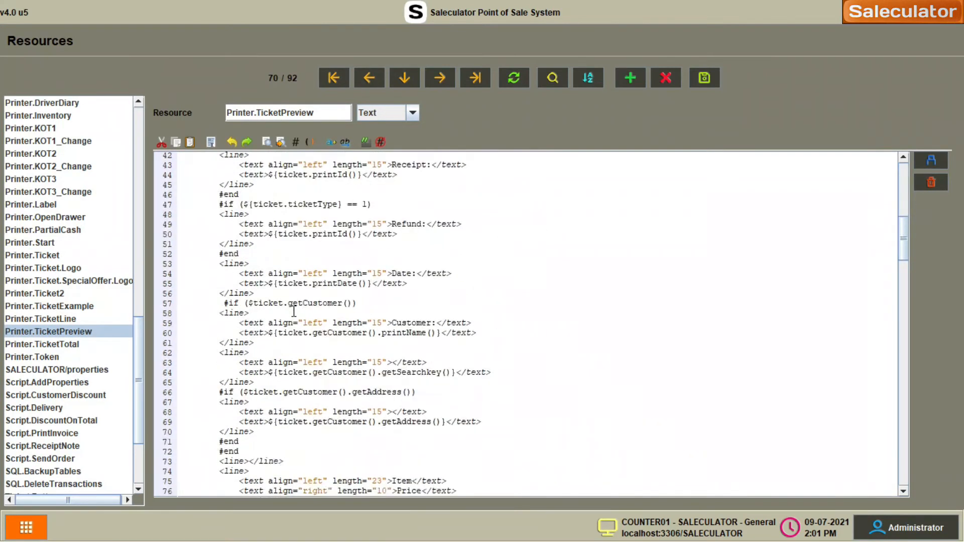
pyautogui.scroll(-10, 294, 312)
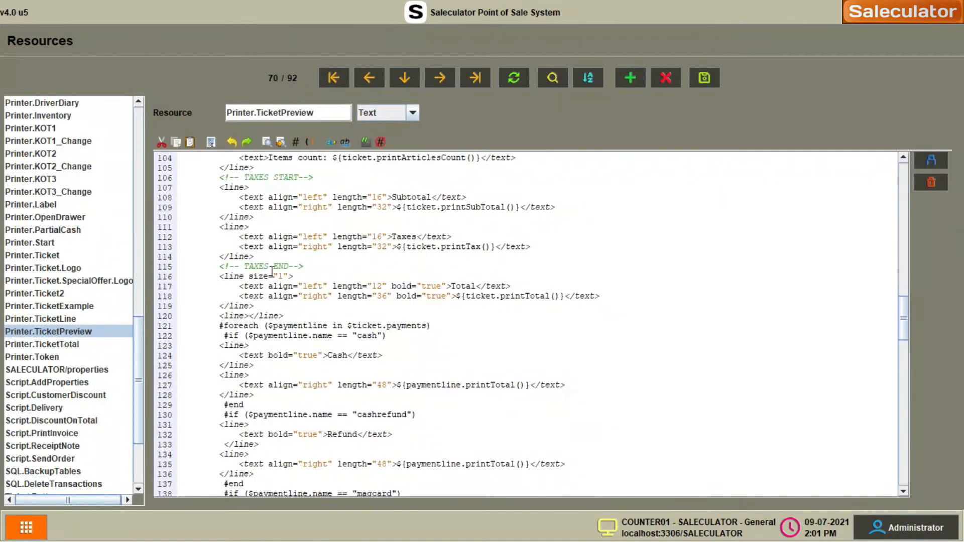
pyautogui.moveTo(216, 186); pyautogui.dragTo(255, 257)
pyautogui.click(185, 195)
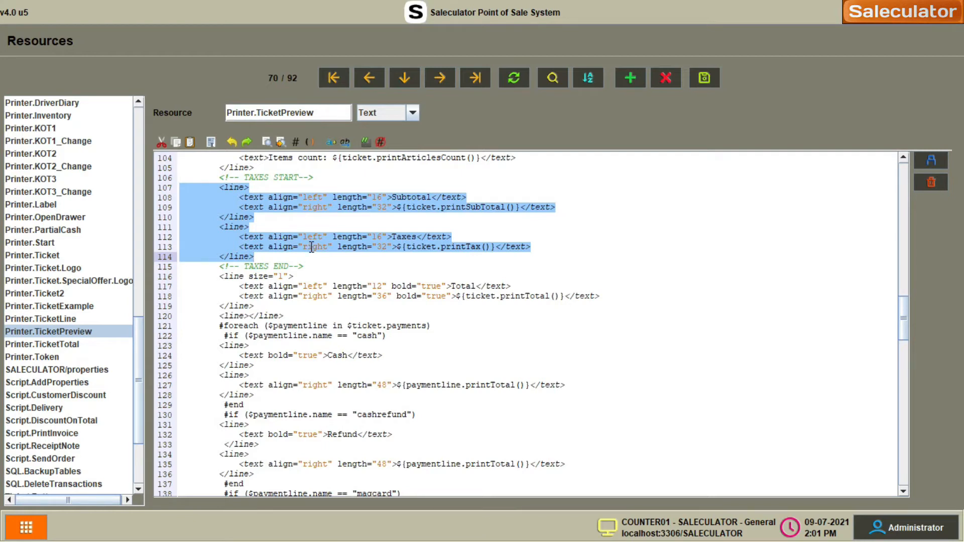
pyautogui.rightClick(217, 211)
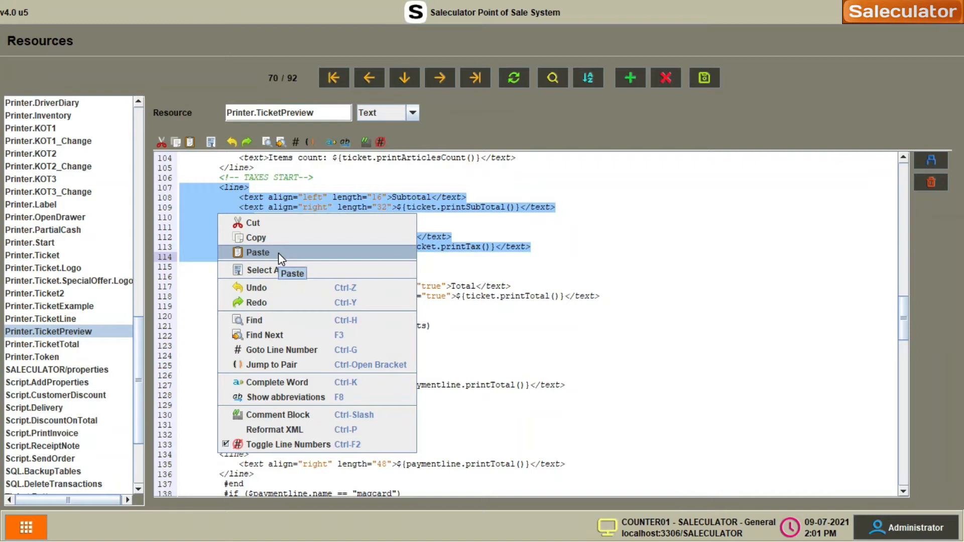
pyautogui.click(278, 252)
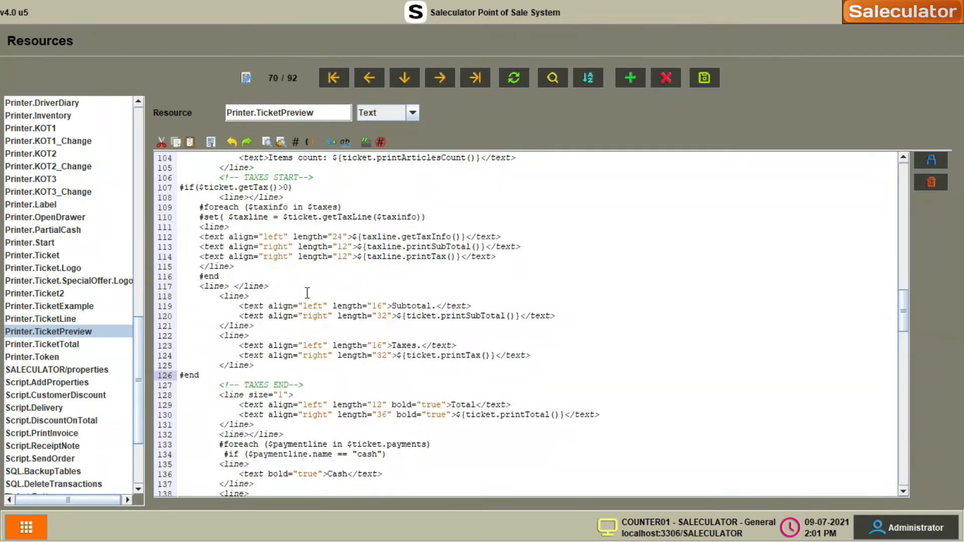
# - Save Printer.TicketPreview and reopen the Printer.Ticket template
pyautogui.scroll(3, 258, 263)
pyautogui.scroll(-3, 250, 268)
pyautogui.scroll(6, 250, 269)
pyautogui.scroll(-6, 252, 273)
pyautogui.click(703, 83)
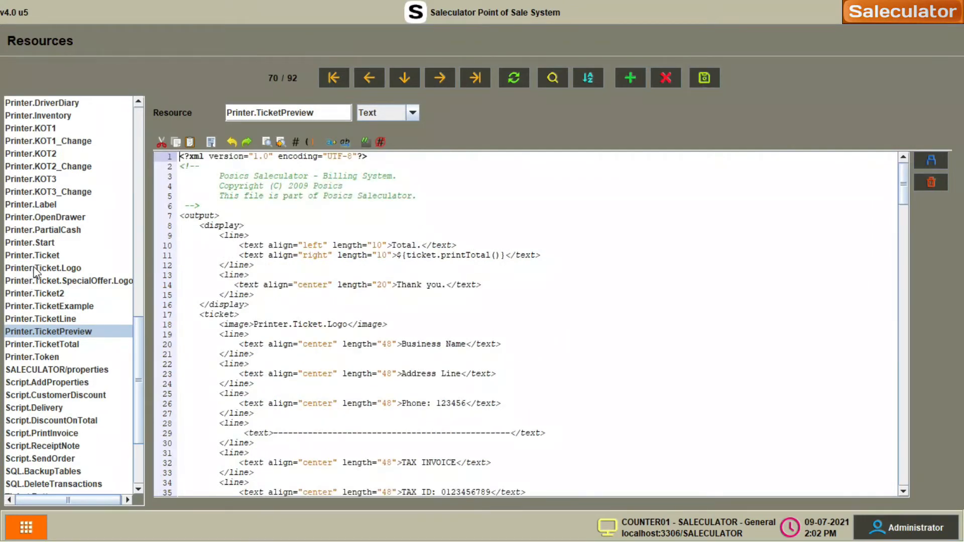
pyautogui.click(48, 256)
# - Remove the indent before #if on line 107, save Printer.Ticket, and return to the header
pyautogui.scroll(-20, 310, 303)
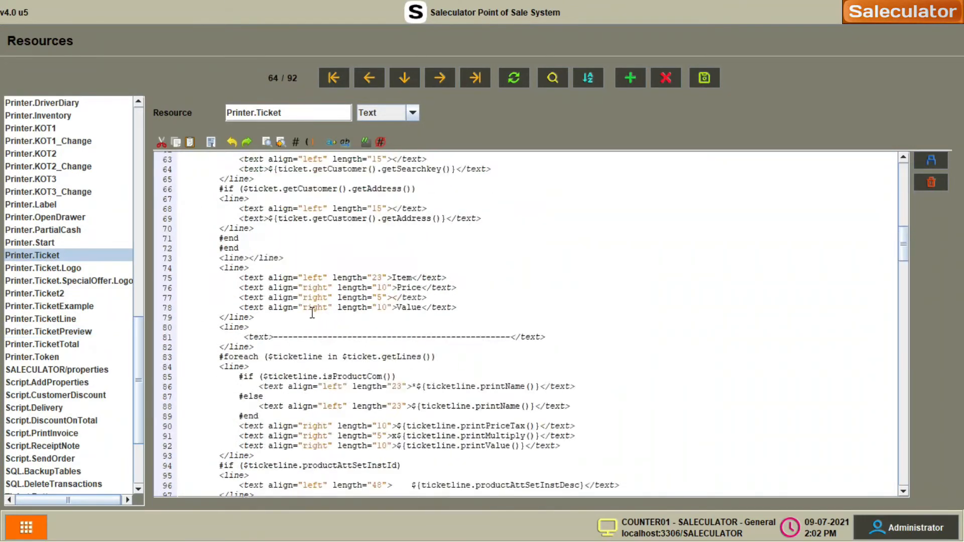
pyautogui.scroll(15, 328, 295)
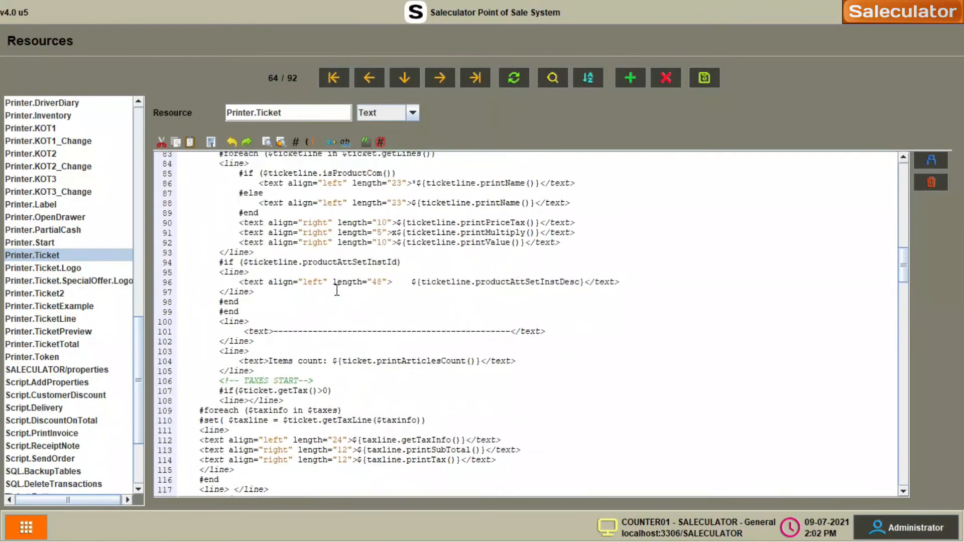
pyautogui.scroll(-5, 337, 290)
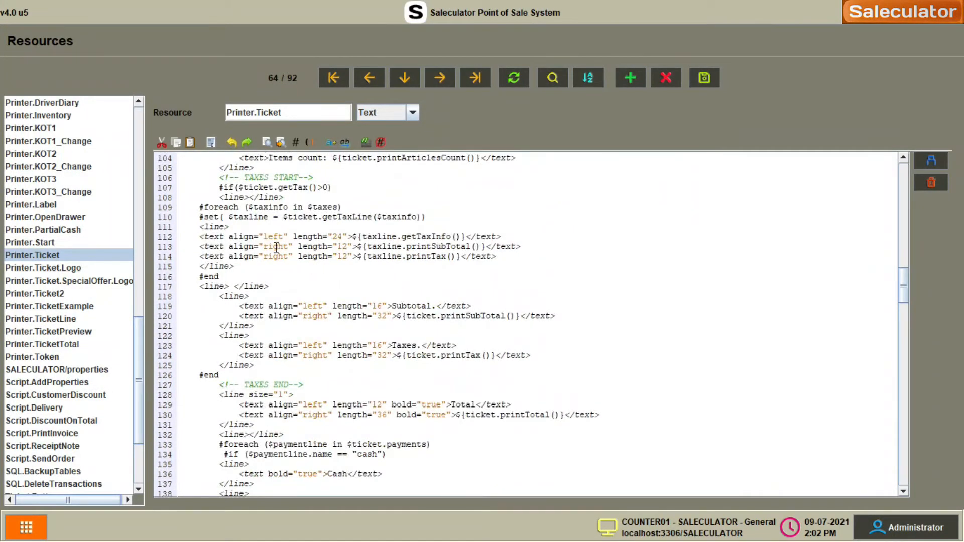
pyautogui.click(219, 188)
pyautogui.press('BackSpace')
pyautogui.press('BackSpace')
pyautogui.press('BackSpace')
pyautogui.press('BackSpace')
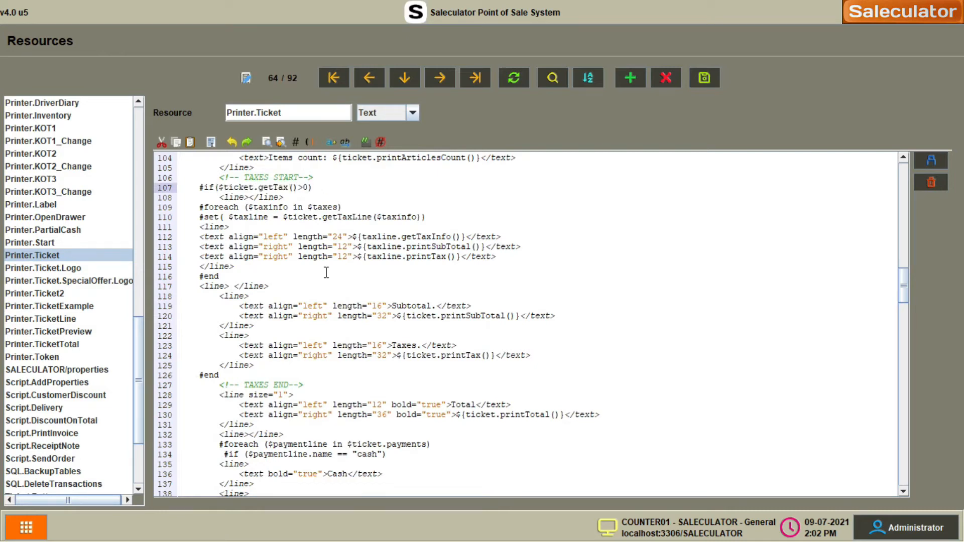
pyautogui.click(290, 267)
pyautogui.scroll(-7, 291, 286)
pyautogui.scroll(7, 293, 288)
pyautogui.click(705, 79)
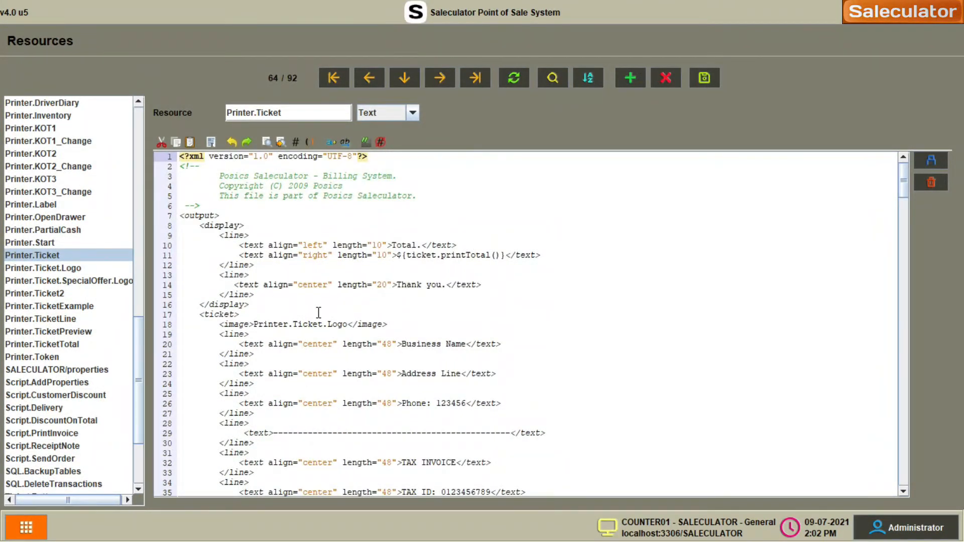
pyautogui.scroll(1, 319, 312)
pyautogui.scroll(-7, 366, 319)
pyautogui.scroll(7, 368, 322)
pyautogui.scroll(-3, 366, 323)
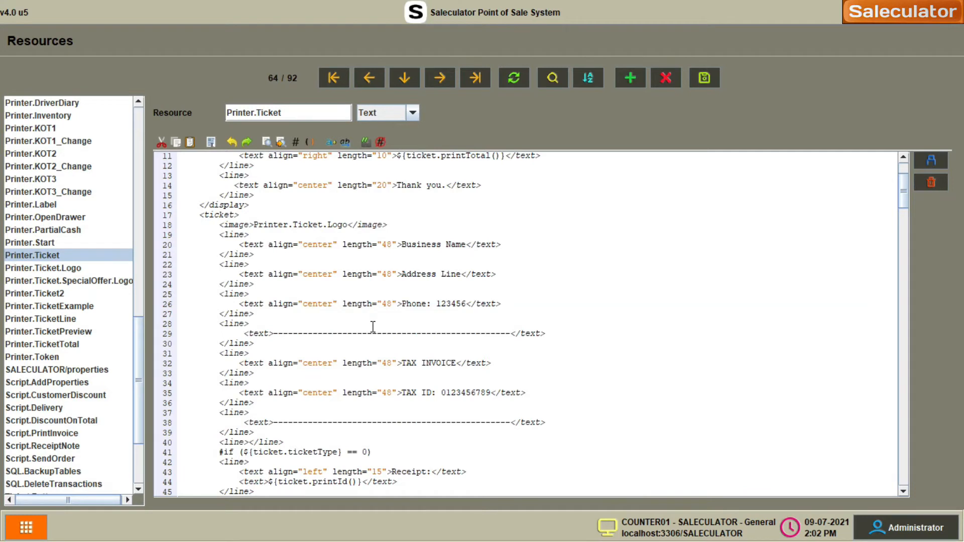
pyautogui.click(404, 246)
pyautogui.moveTo(216, 264); pyautogui.dragTo(254, 285)
pyautogui.hotkey('ctrl', 'c')
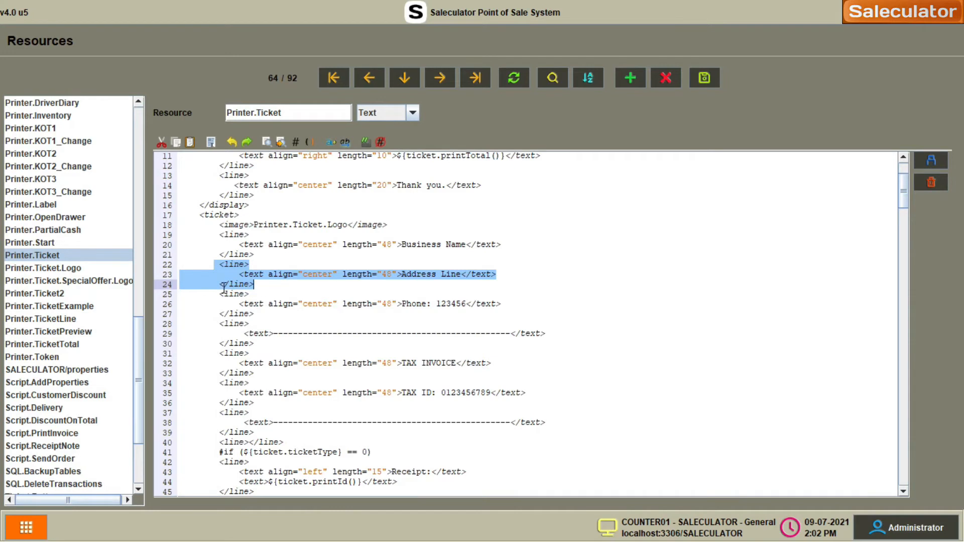
pyautogui.click(259, 286)
pyautogui.press('Return')
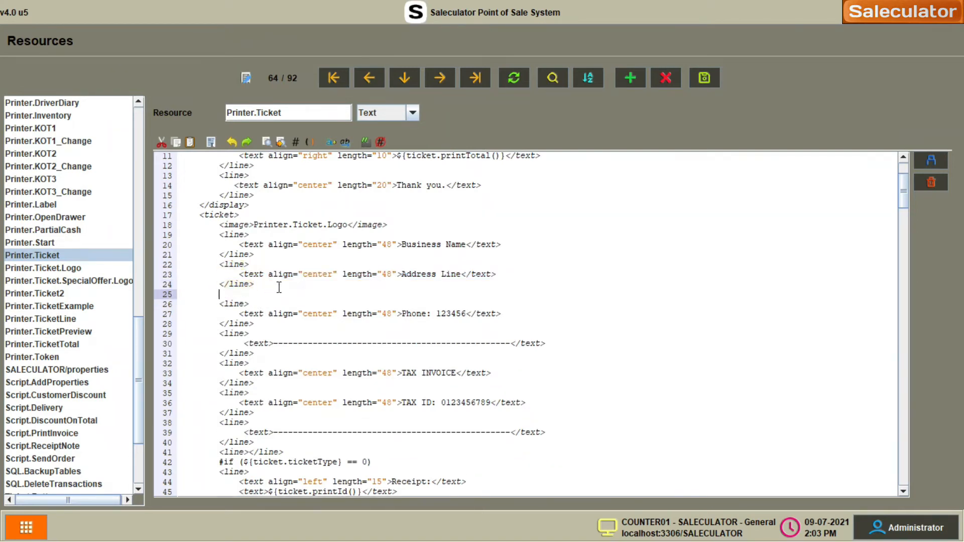
pyautogui.hotkey('ctrl', 'v')
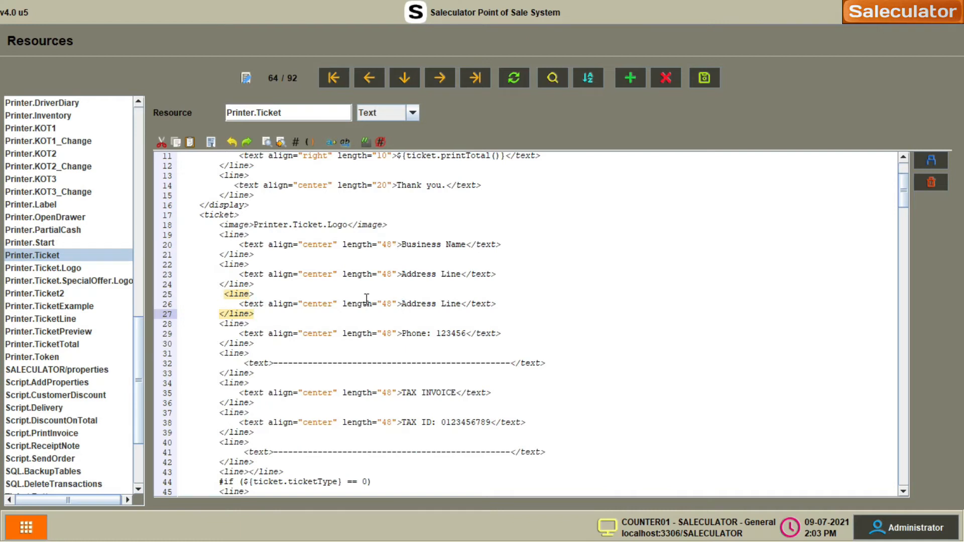
pyautogui.click(405, 304)
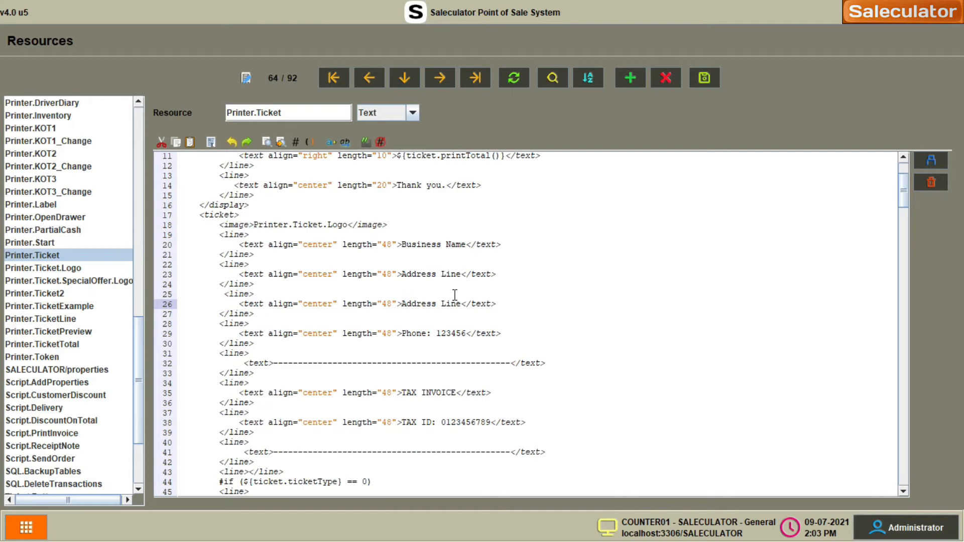
pyautogui.click(402, 244)
pyautogui.click(263, 316)
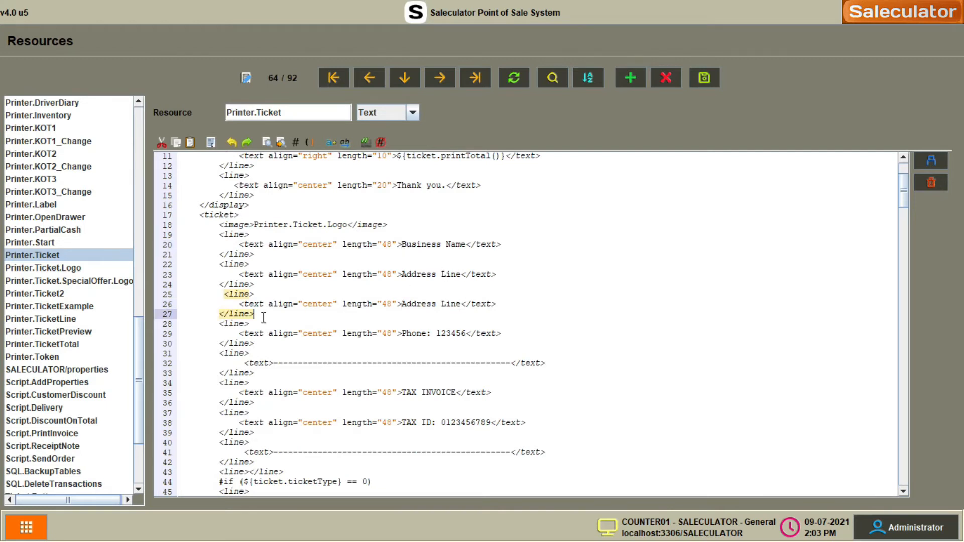
pyautogui.press('BackSpace')
pyautogui.press('BackSpace')
pyautogui.press('BackSpace')
pyautogui.press('BackSpace')
pyautogui.press('BackSpace')
pyautogui.press('BackSpace')
pyautogui.press('BackSpace')
pyautogui.press('BackSpace')
pyautogui.press('BackSpace')
pyautogui.press('BackSpace')
pyautogui.press('BackSpace')
pyautogui.press('BackSpace')
pyautogui.press('BackSpace')
pyautogui.press('BackSpace')
pyautogui.press('BackSpace')
pyautogui.press('BackSpace')
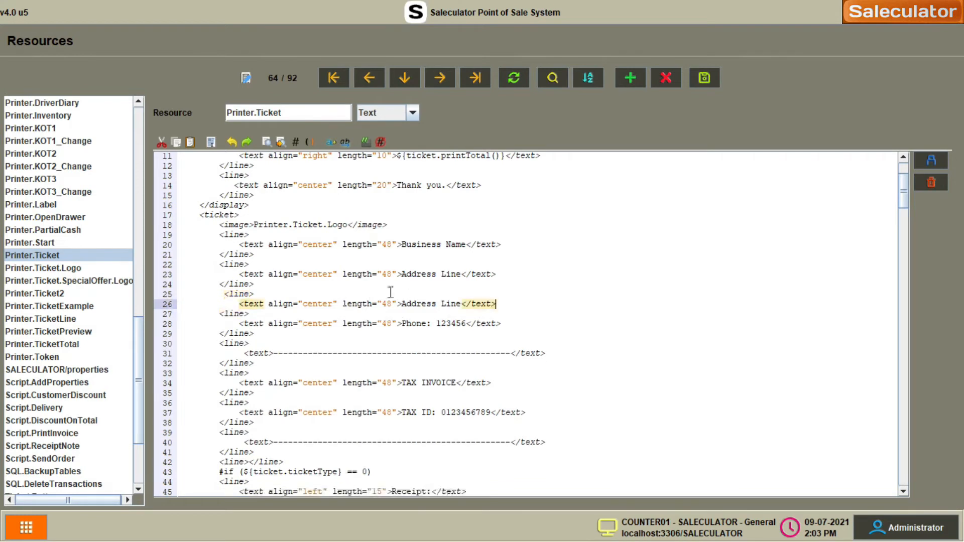
pyautogui.press('Up')
pyautogui.press('Up')
pyautogui.press('Up')
pyautogui.press('Up')
pyautogui.press('Up')
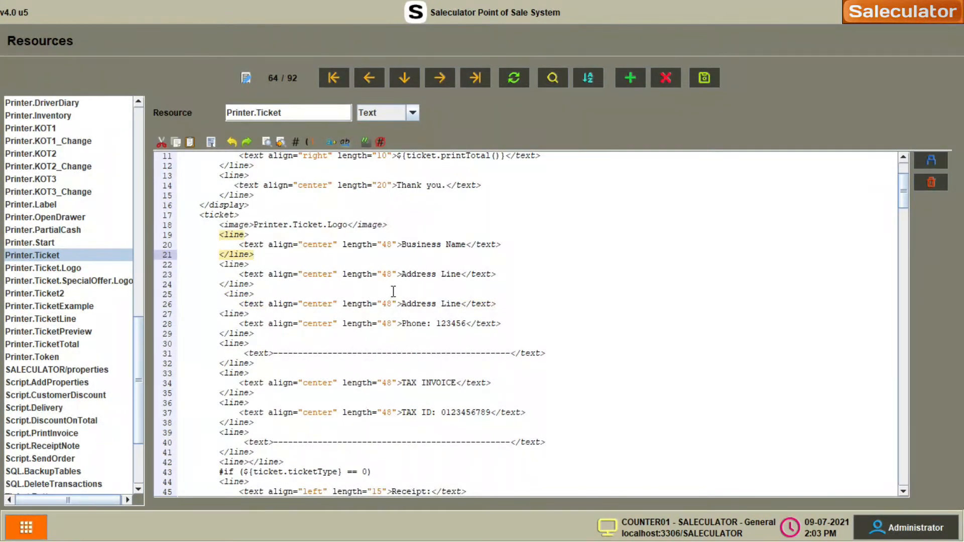
pyautogui.hotkey('ctrl', 'z')
pyautogui.hotkey('ctrl', 'z')
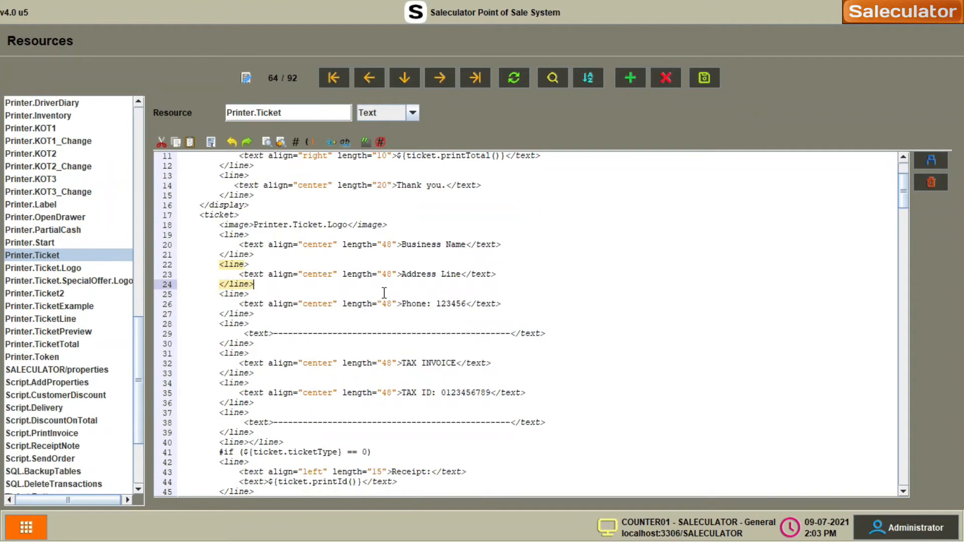
pyautogui.click(406, 245)
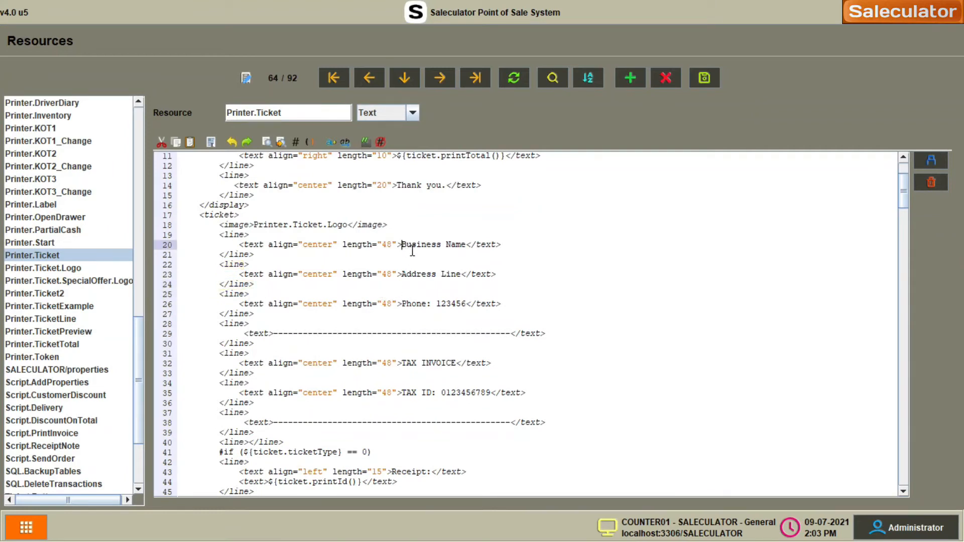
# - Replace the Business Name placeholder with 'Saleculator'
pyautogui.moveTo(403, 244); pyautogui.dragTo(466, 244)
pyautogui.write('p')
pyautogui.press('BackSpace')
pyautogui.write('PO')
pyautogui.press('BackSpace')
pyautogui.write('Saleculator')
# - Replace the Address Line placeholder with the shop's street address
pyautogui.click(429, 265)
pyautogui.moveTo(402, 274); pyautogui.dragTo(456, 274)
pyautogui.hotkey('shift', 'Right')
pyautogui.press('BackSpace')
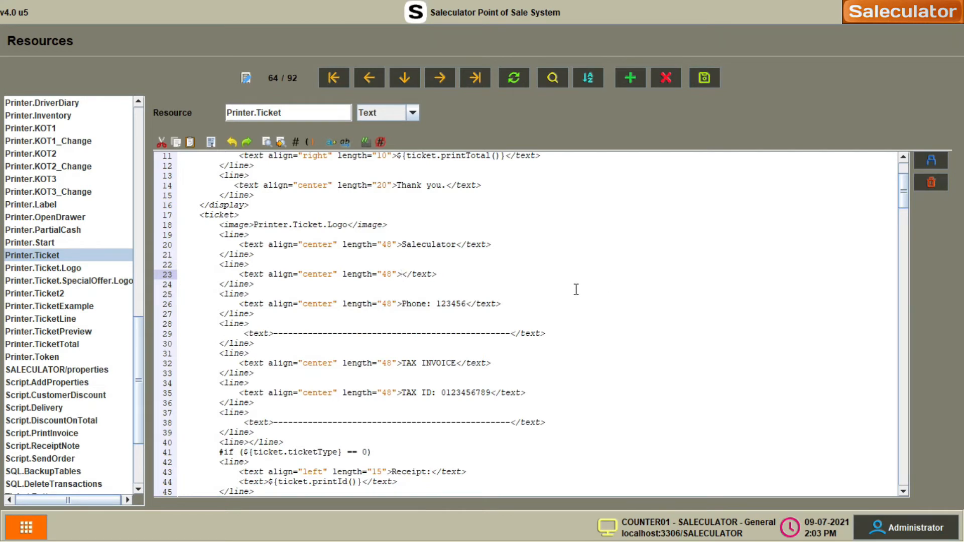
pyautogui.write('Du')
pyautogui.press('BackSpace')
pyautogui.press('BackSpace')
pyautogui.write('P.M. Taj Road, Calicut')
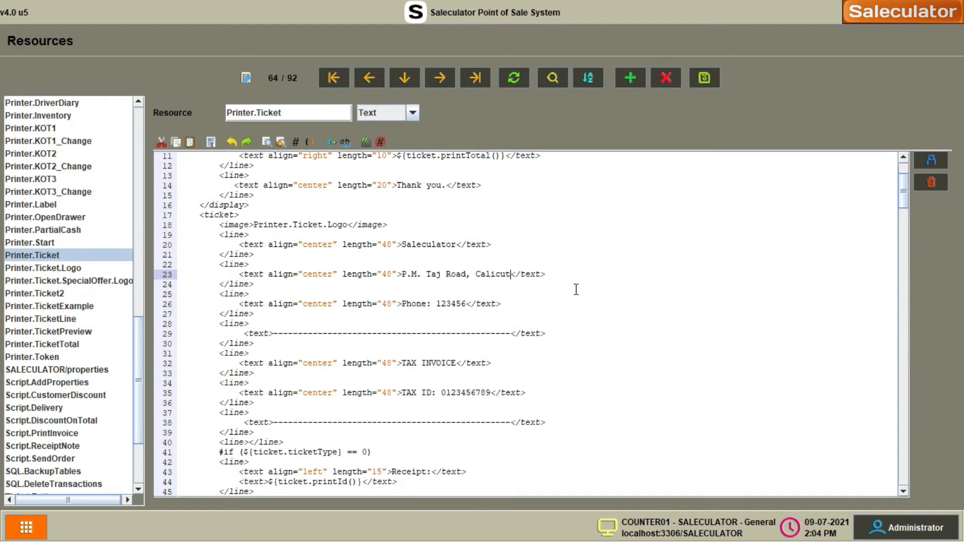
# - Replace the placeholder phone digits 123456 with the shop's phone number
pyautogui.doubleClick(456, 301)
pyautogui.click(447, 306)
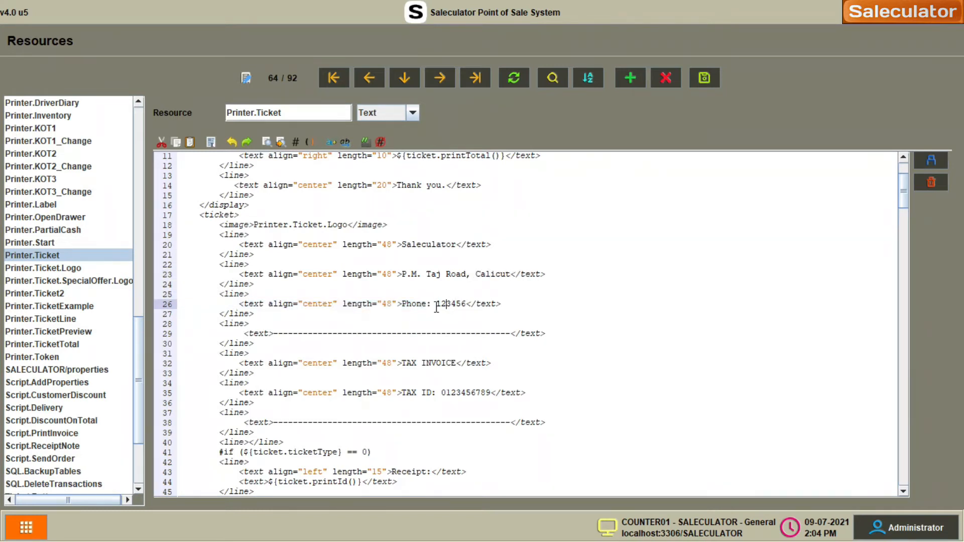
pyautogui.moveTo(440, 303); pyautogui.dragTo(466, 303)
pyautogui.click(444, 303)
pyautogui.press('Down')
pyautogui.press('Up')
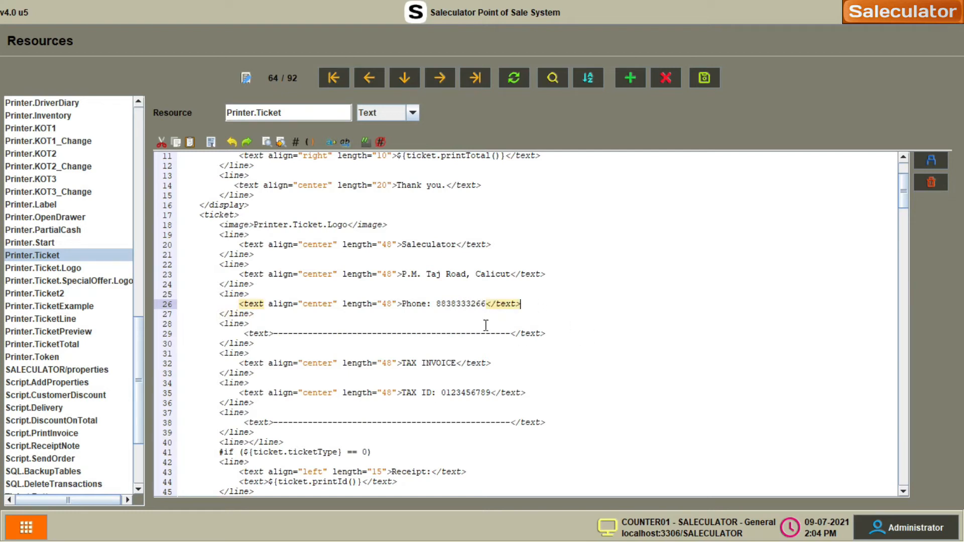
pyautogui.click(402, 245)
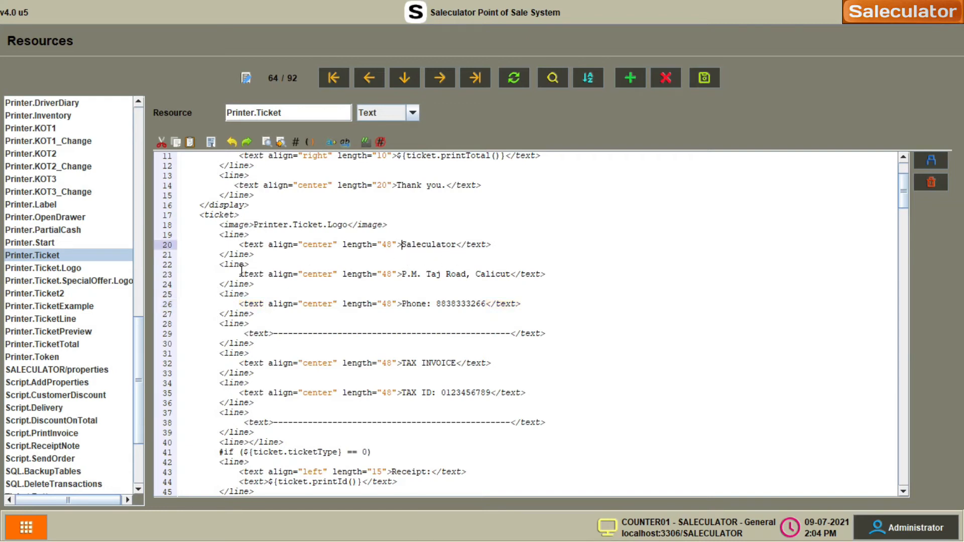
pyautogui.scroll(4, 246, 249)
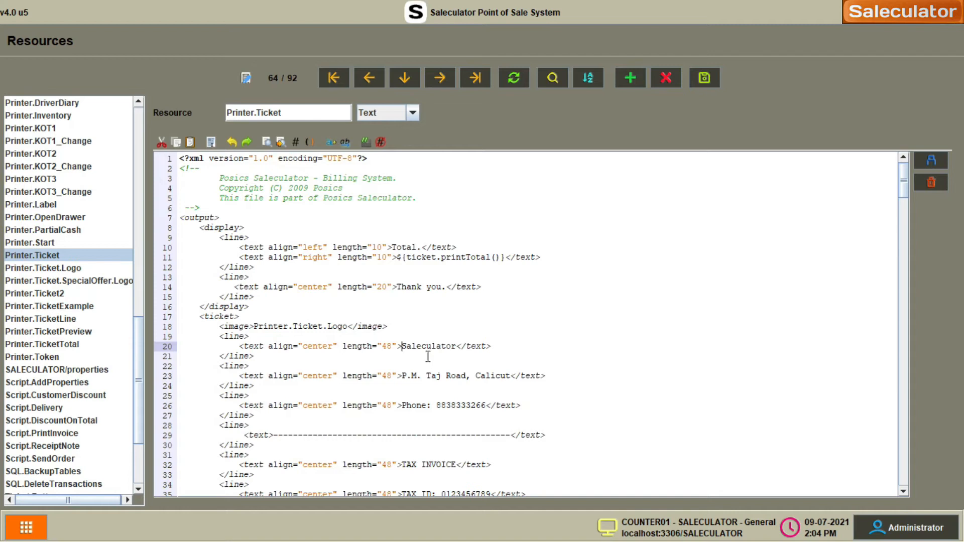
# - Add bold=true to the Saleculator business name text tag and save Printer.Ticket
pyautogui.scroll(-3, 428, 356)
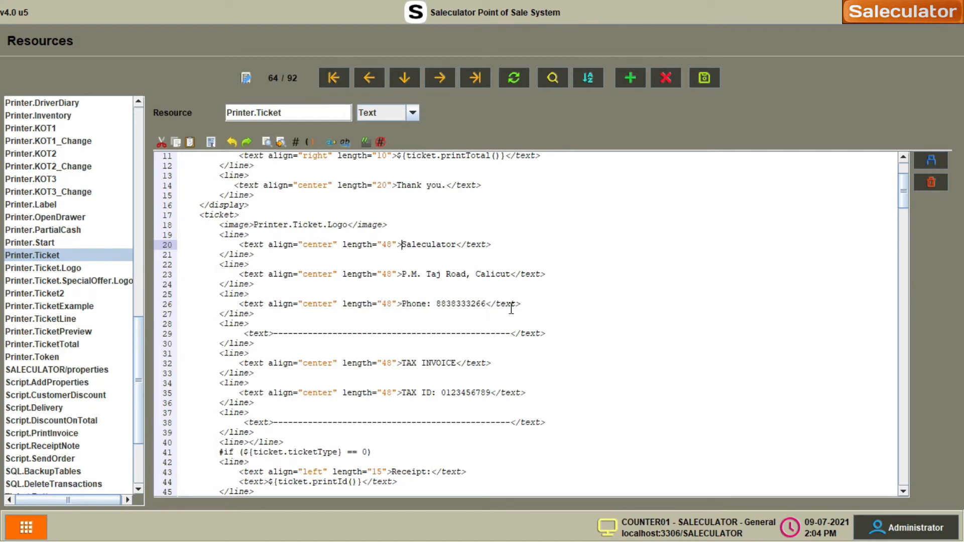
pyautogui.click(538, 301)
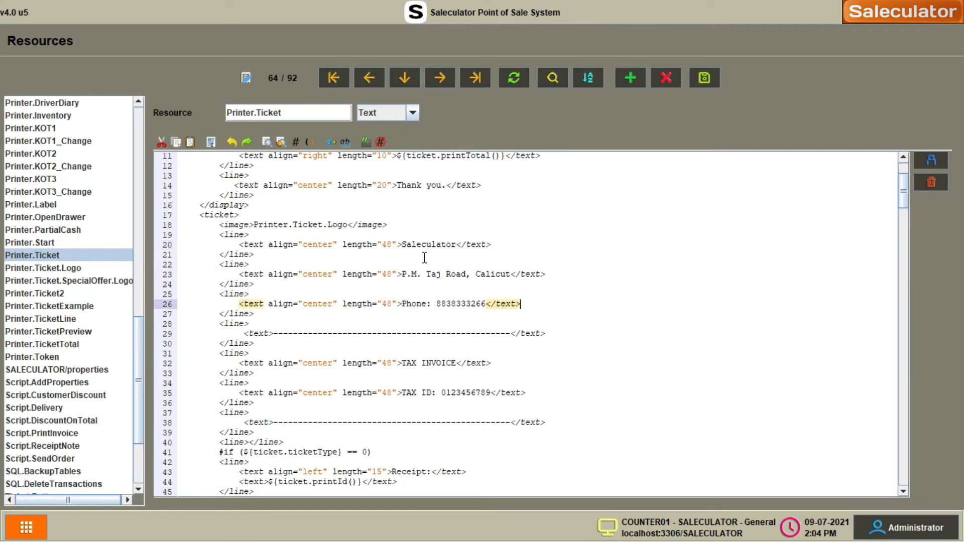
pyautogui.click(401, 244)
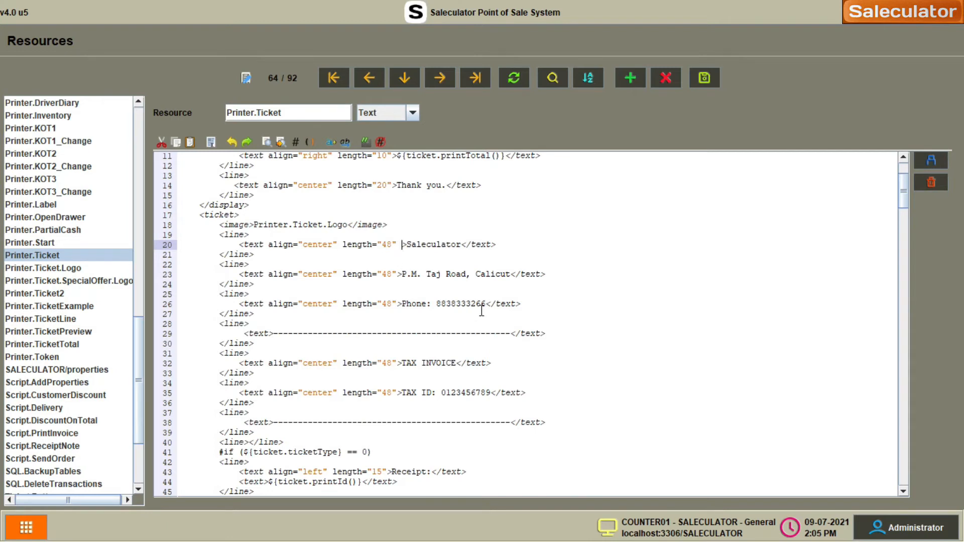
pyautogui.write('bold')
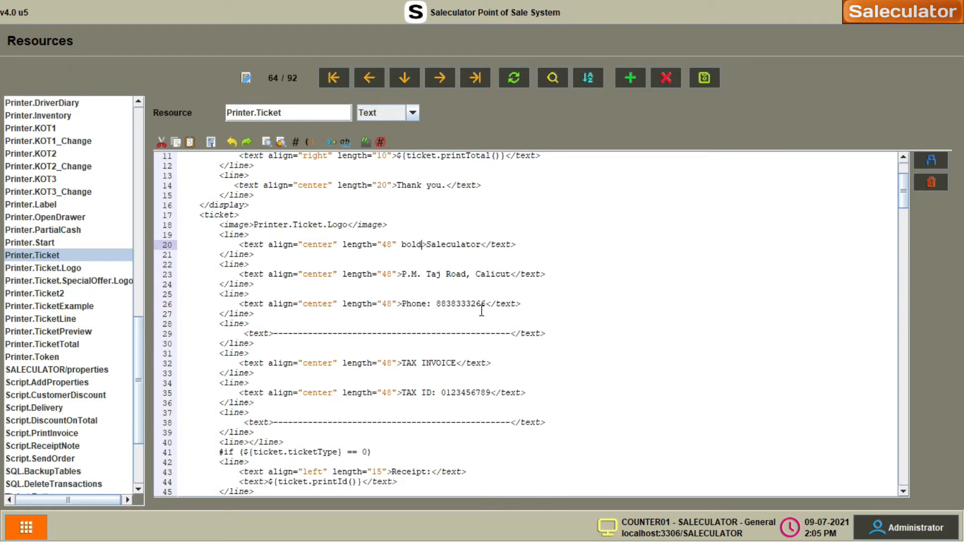
pyautogui.write('=true')
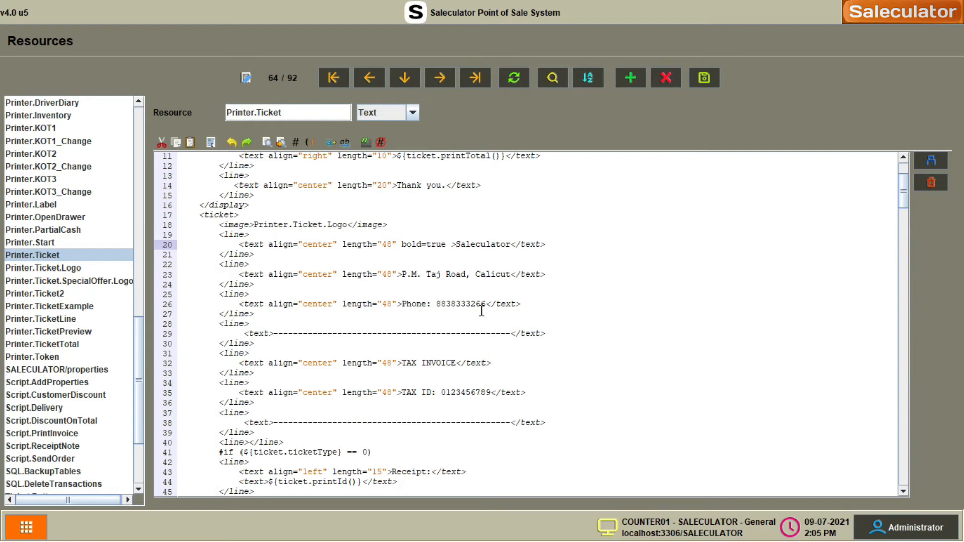
pyautogui.press('BackSpace')
pyautogui.click(550, 282)
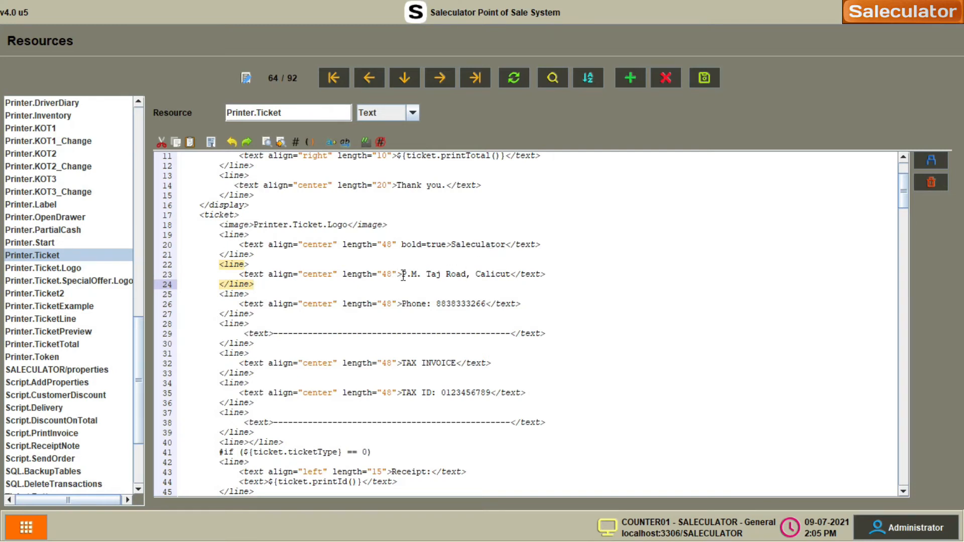
pyautogui.click(532, 304)
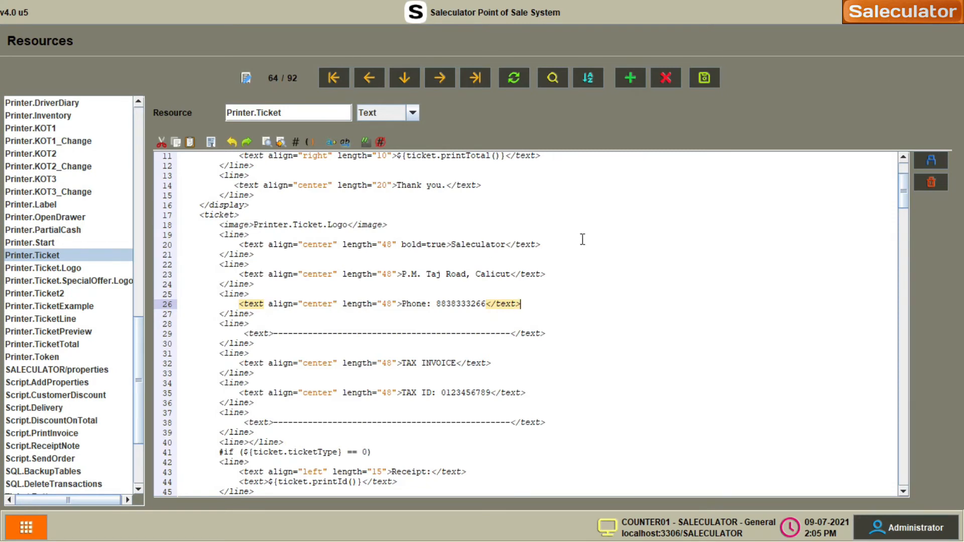
pyautogui.click(716, 81)
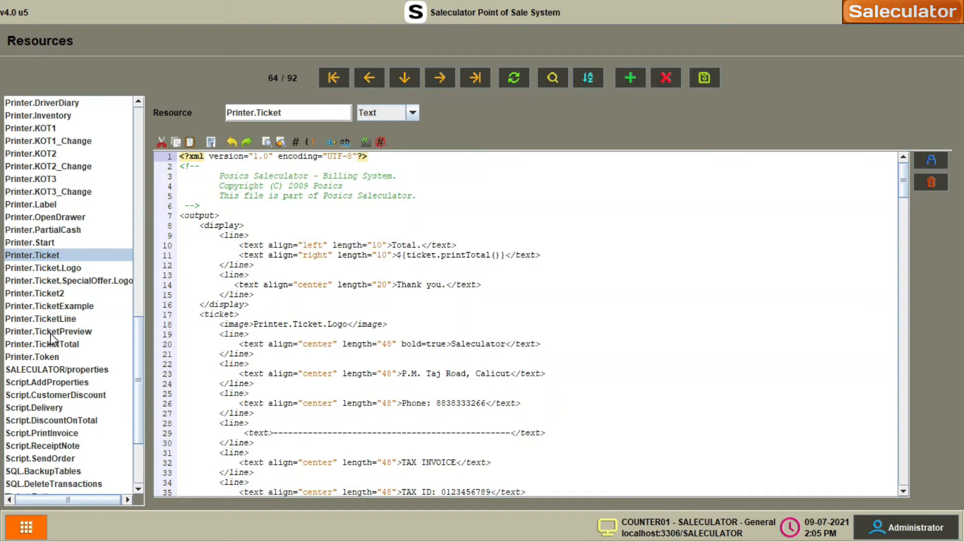
# - Put a bold Saleculator name over the Business Name placeholder in Printer.TicketPreview
pyautogui.click(410, 272)
pyautogui.scroll(-3, 410, 271)
pyautogui.doubleClick(489, 243)
pyautogui.hotkey('ctrl', 'c')
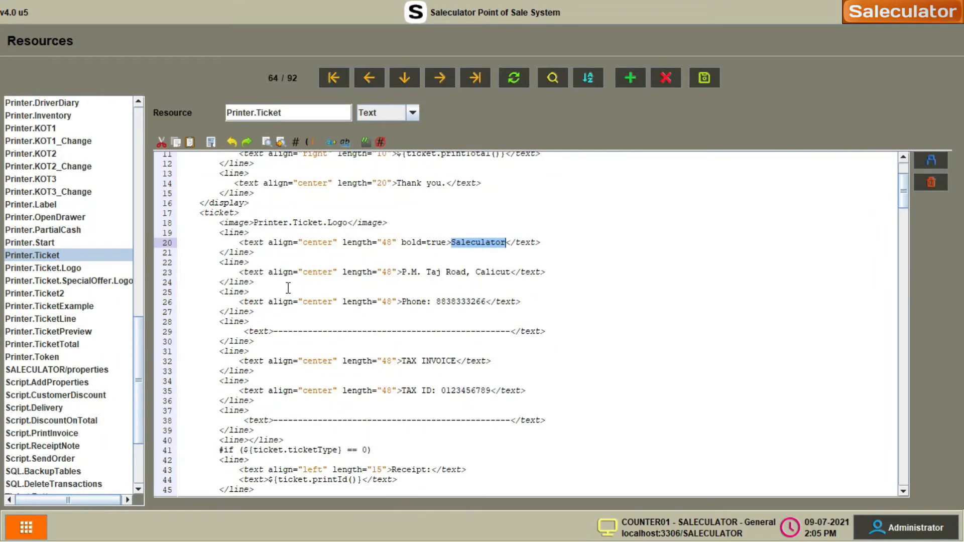
pyautogui.click(64, 332)
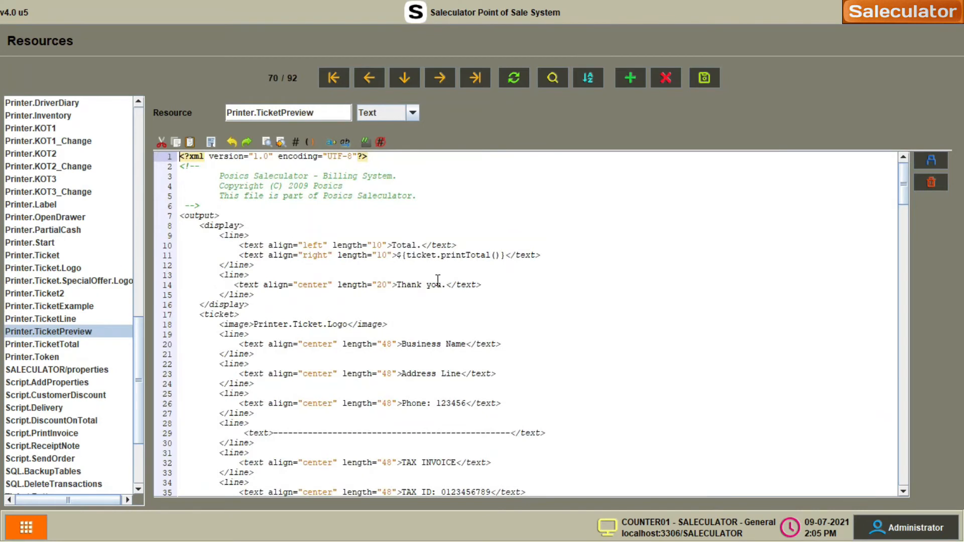
pyautogui.scroll(-3, 437, 279)
pyautogui.moveTo(401, 242); pyautogui.dragTo(464, 242)
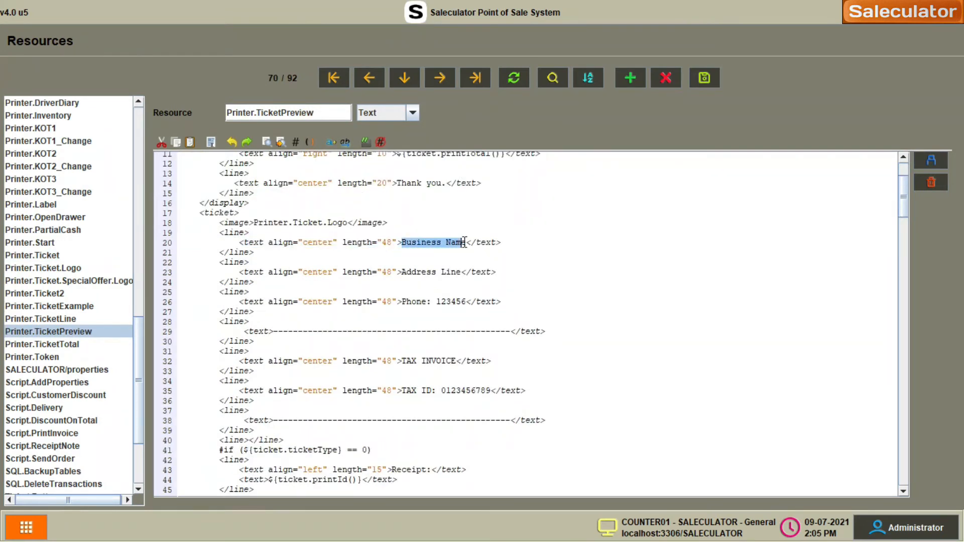
pyautogui.hotkey('ctrl', 'v')
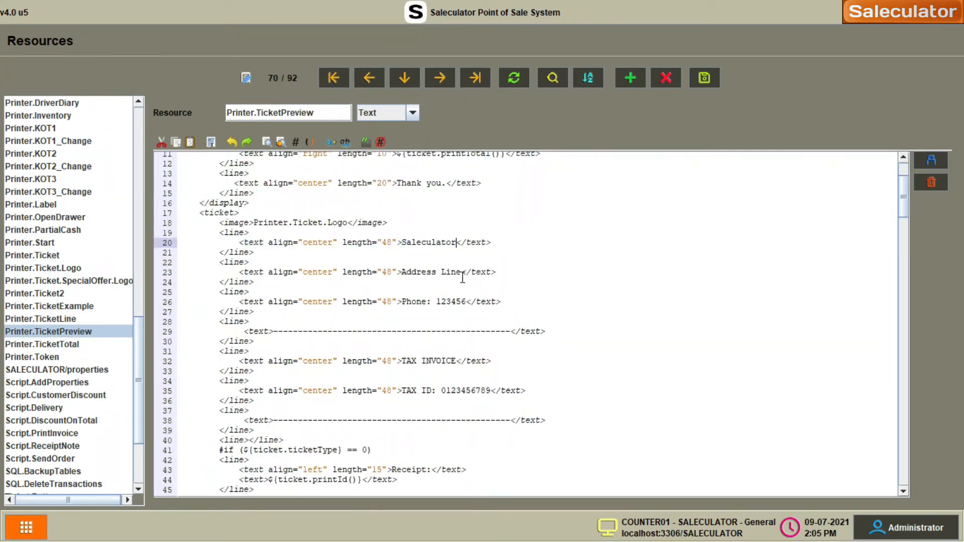
pyautogui.click(398, 243)
pyautogui.write('bold')
pyautogui.write('=true')
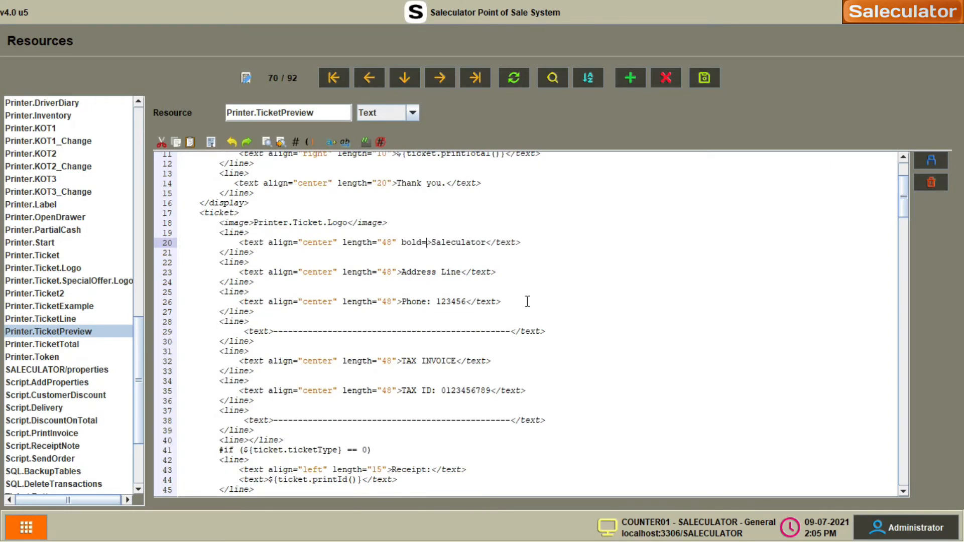
pyautogui.press('BackSpace')
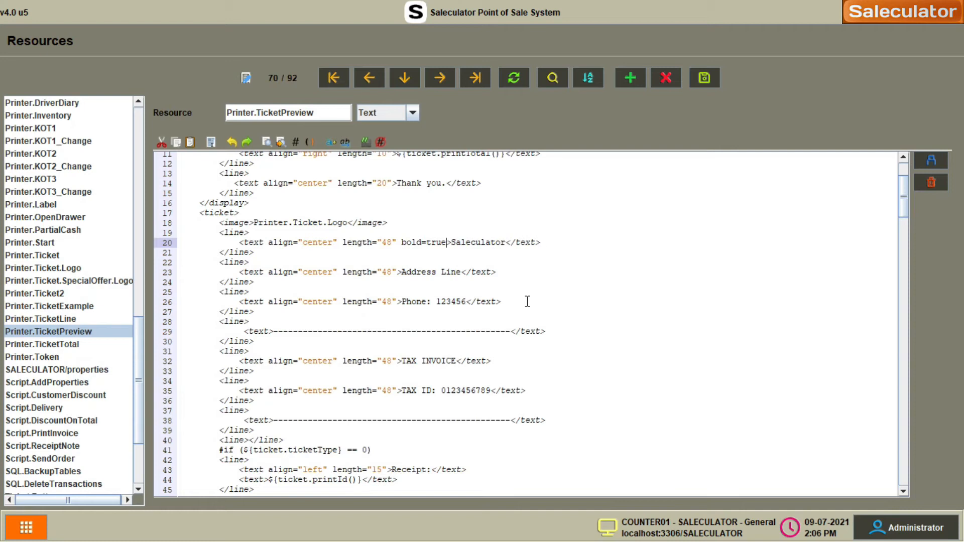
pyautogui.click(528, 283)
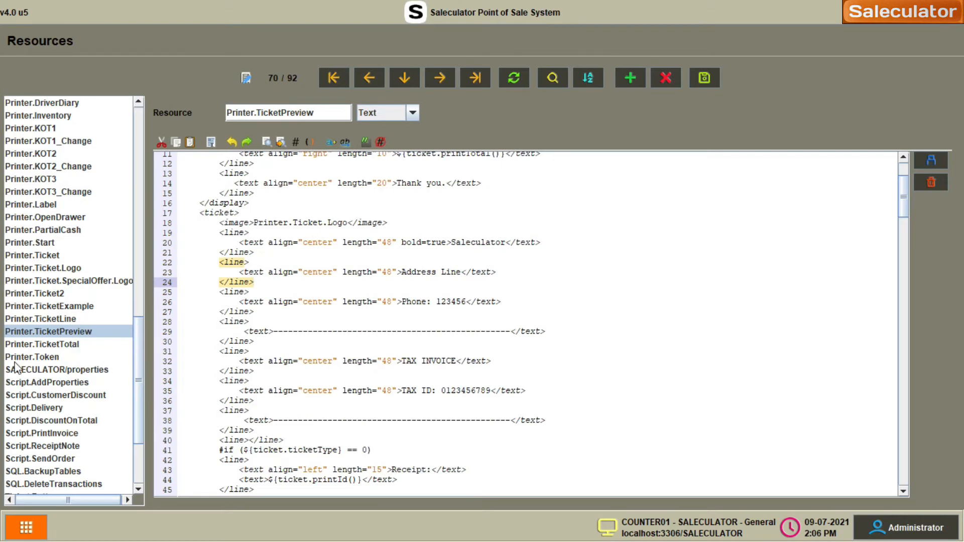
# - Copy the street address from Printer.Ticket over TicketPreview's Address Line placeholder
pyautogui.click(49, 256)
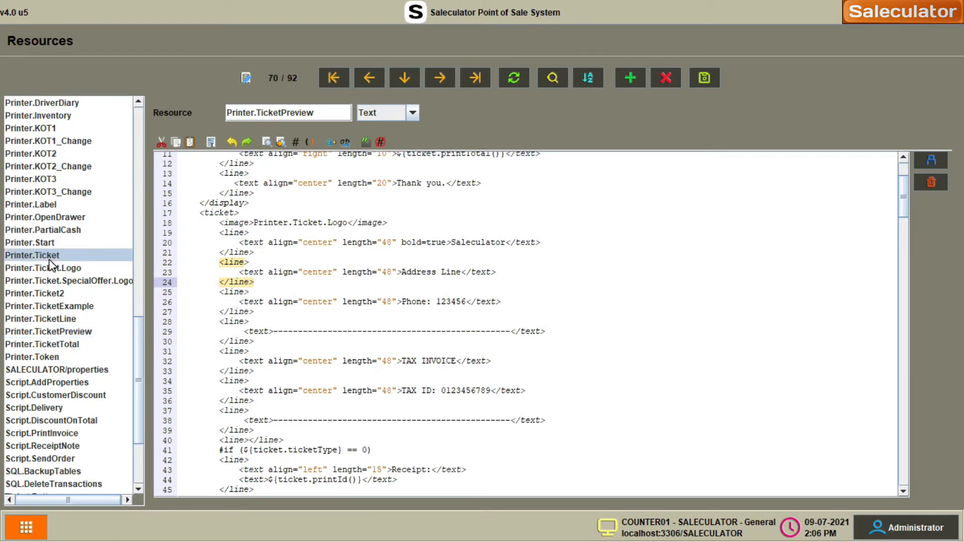
pyautogui.moveTo(402, 374); pyautogui.dragTo(509, 378)
pyautogui.hotkey('ctrl', 'c')
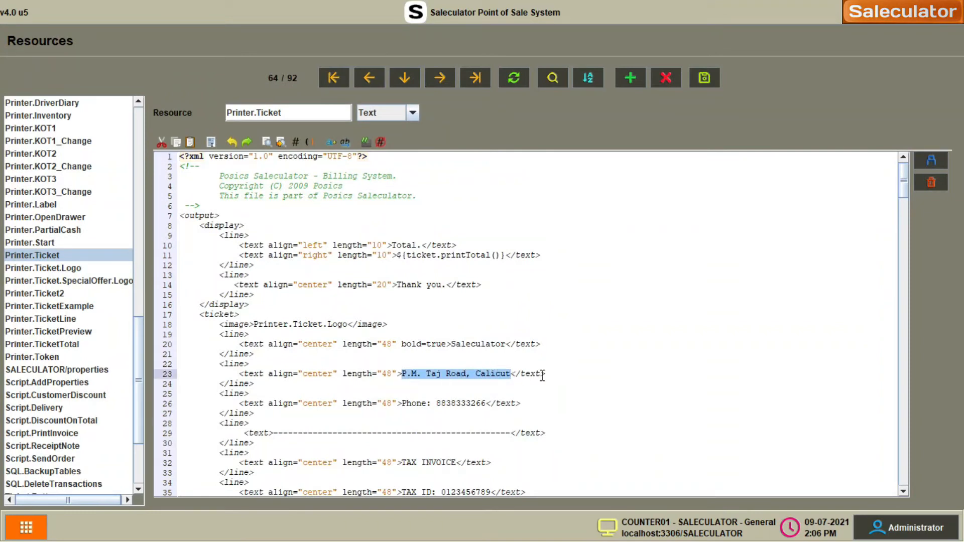
pyautogui.click(42, 333)
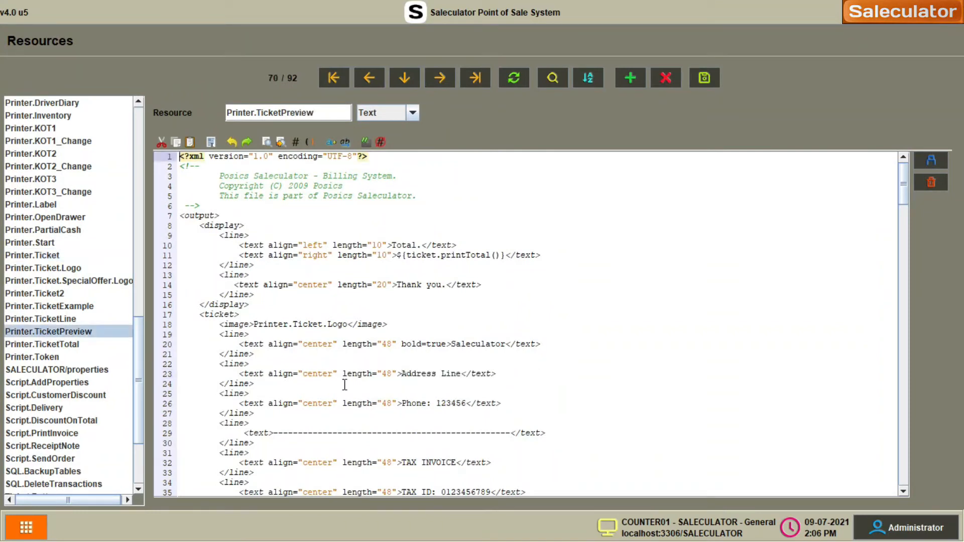
pyautogui.moveTo(402, 375); pyautogui.dragTo(462, 375)
pyautogui.hotkey('ctrl', 'v')
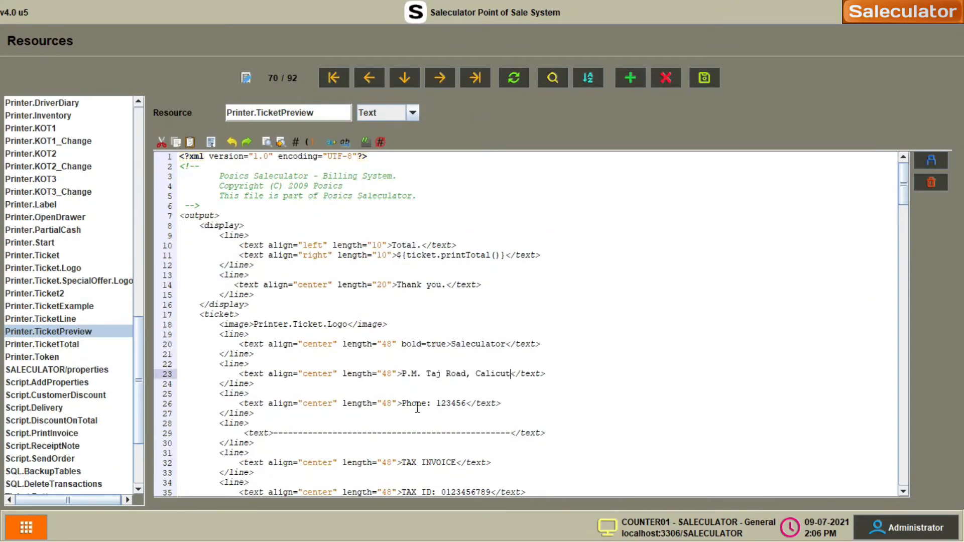
# - Paste the business phone number over 123456 in TicketPreview and save it
pyautogui.click(442, 404)
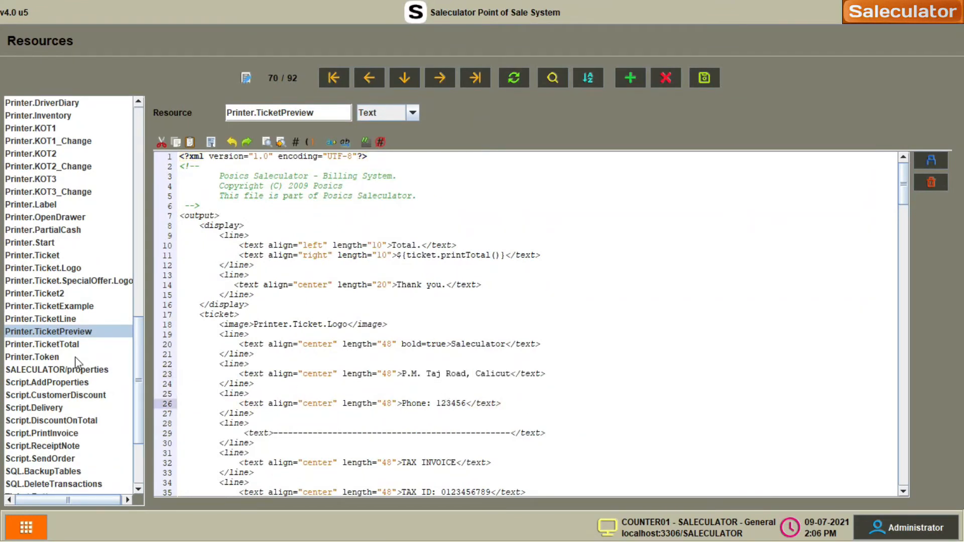
pyautogui.click(50, 256)
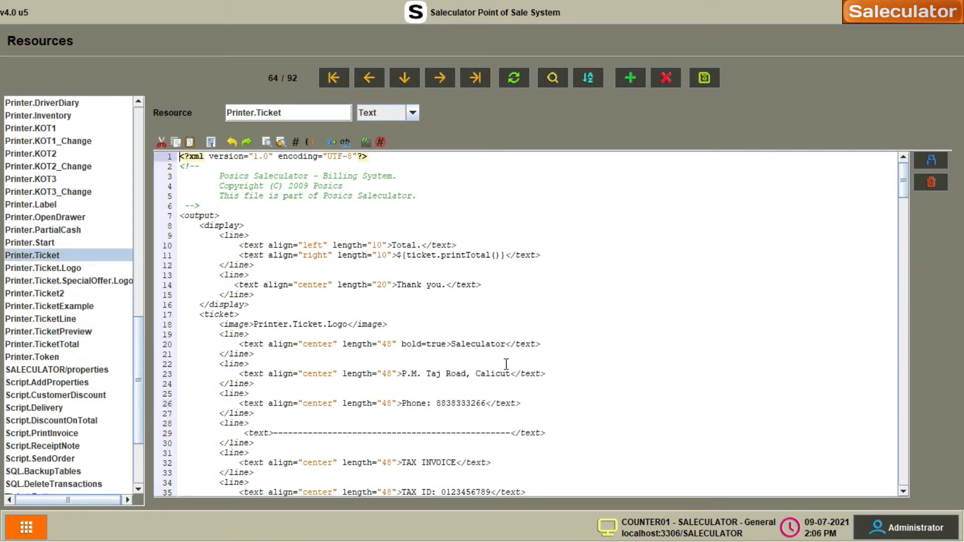
pyautogui.click(65, 331)
pyautogui.doubleClick(452, 402)
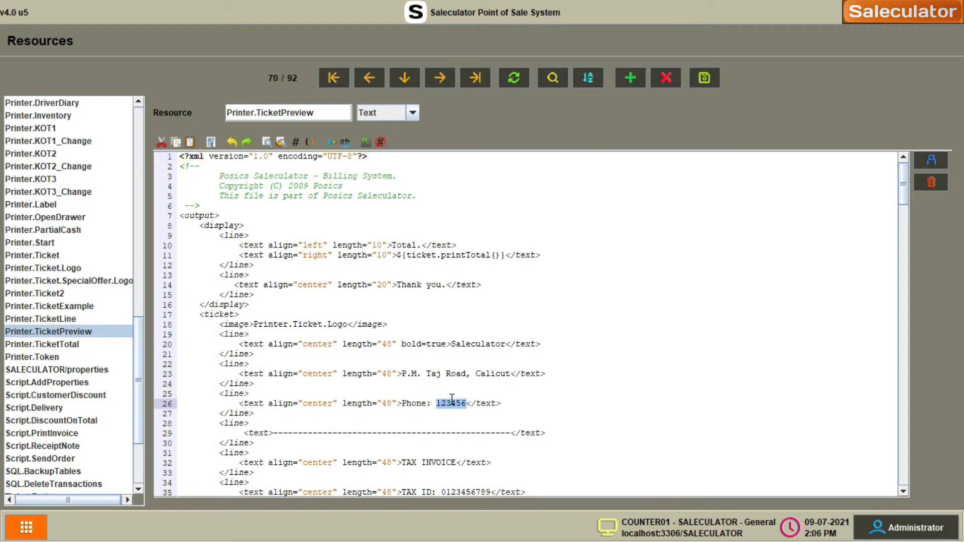
pyautogui.hotkey('ctrl', 'v')
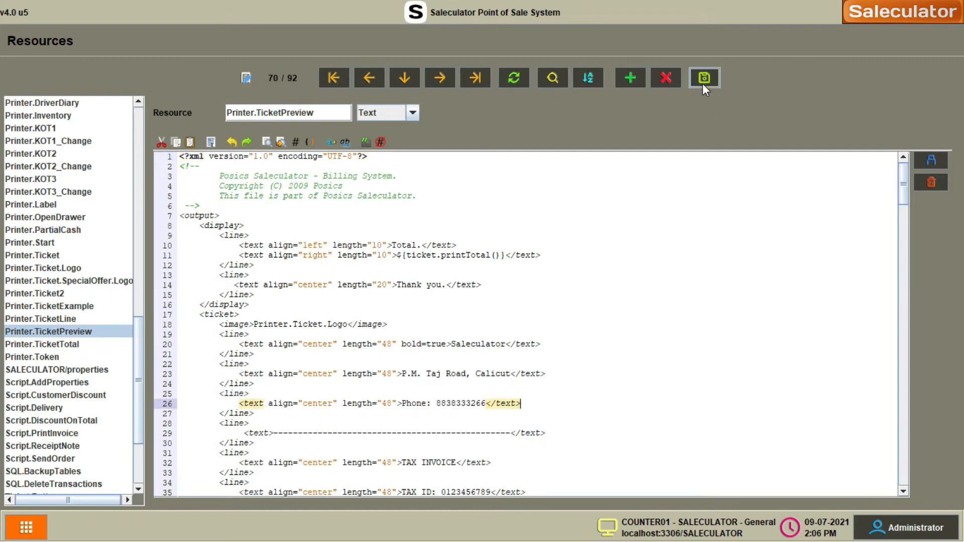
pyautogui.click(704, 85)
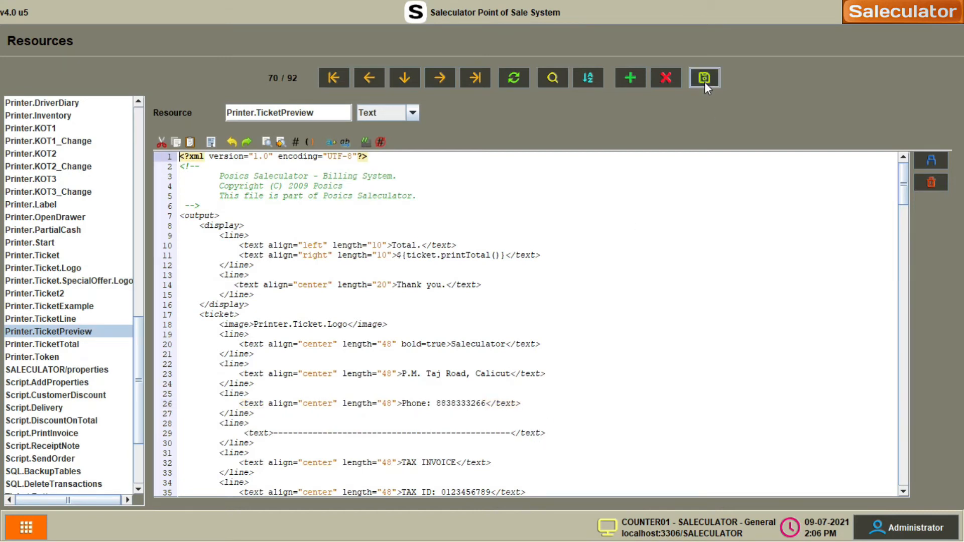
pyautogui.scroll(-17, 627, 359)
pyautogui.scroll(7, 583, 322)
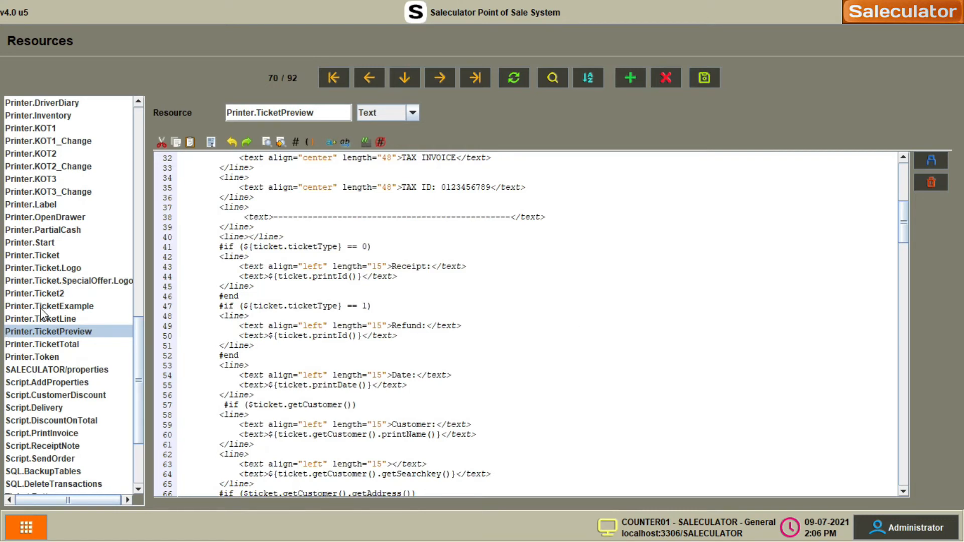
# - Compare Printer.TicketPreview against Printer.Ticket, leaving Printer.Ticket open at its tax line
pyautogui.click(37, 256)
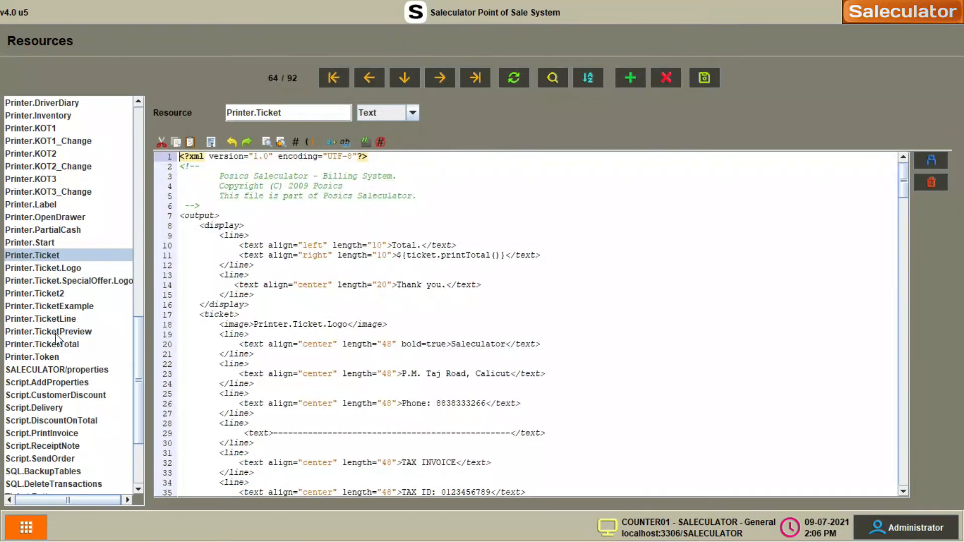
pyautogui.click(102, 335)
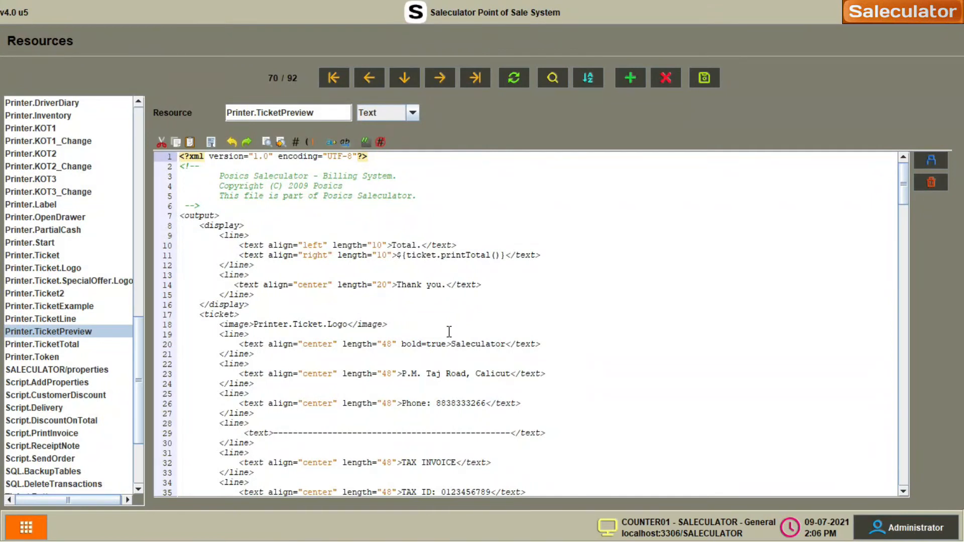
pyautogui.scroll(-3, 449, 331)
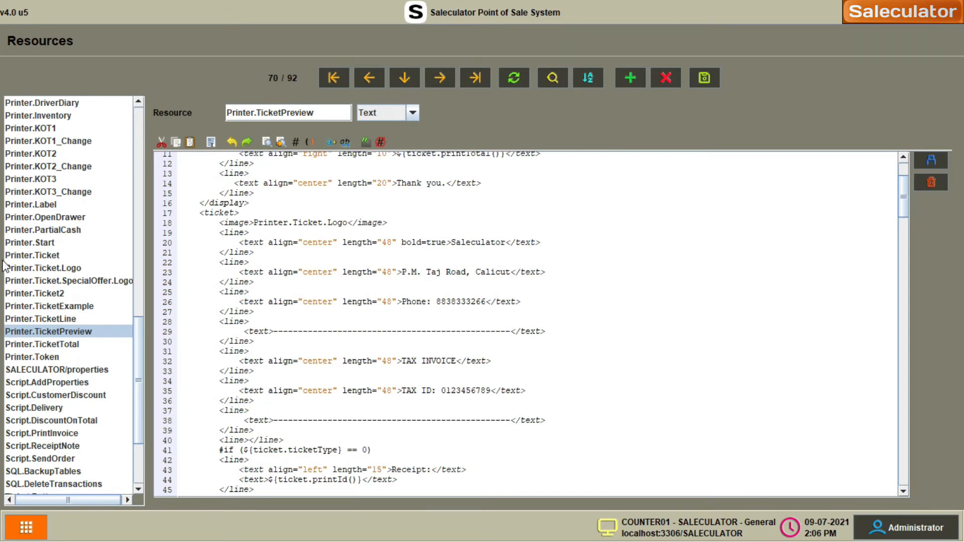
pyautogui.click(34, 255)
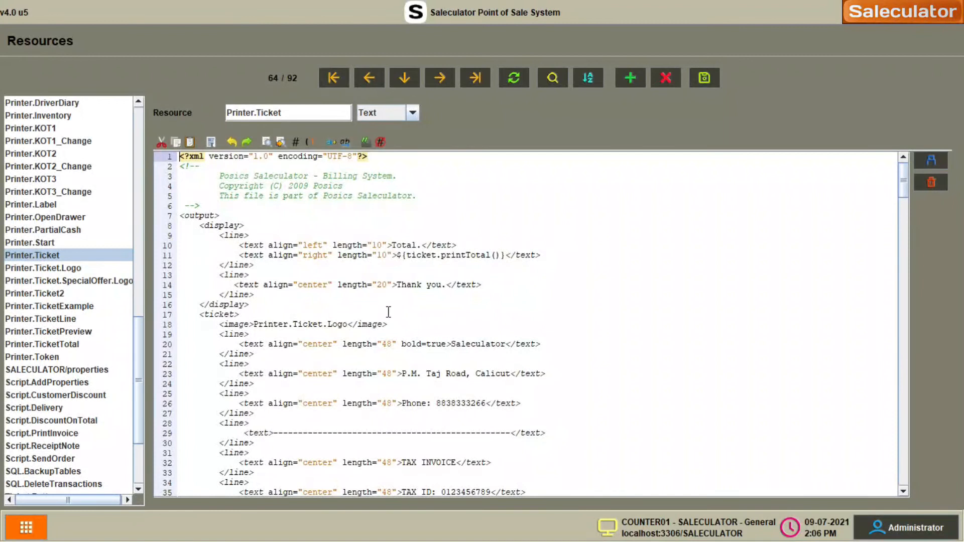
pyautogui.scroll(-3, 386, 310)
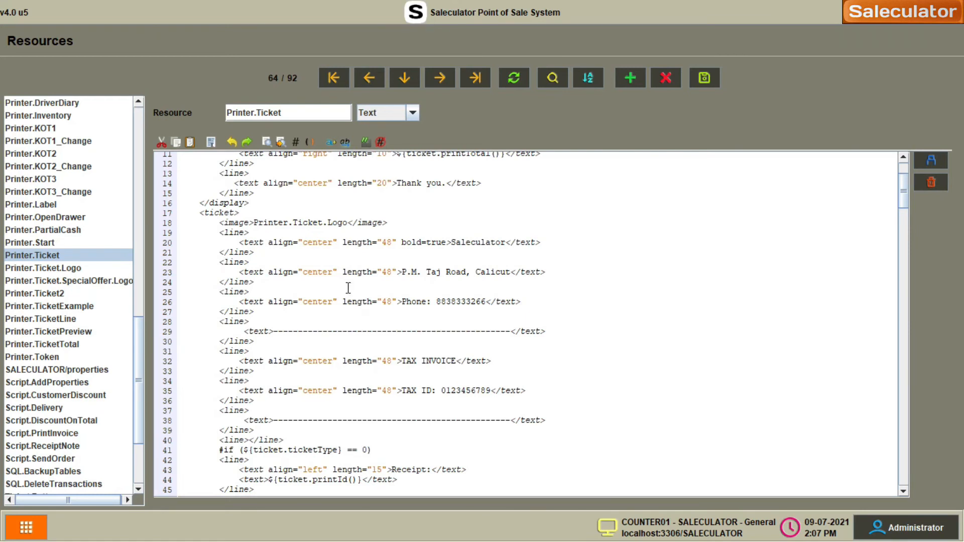
pyautogui.scroll(-3, 348, 288)
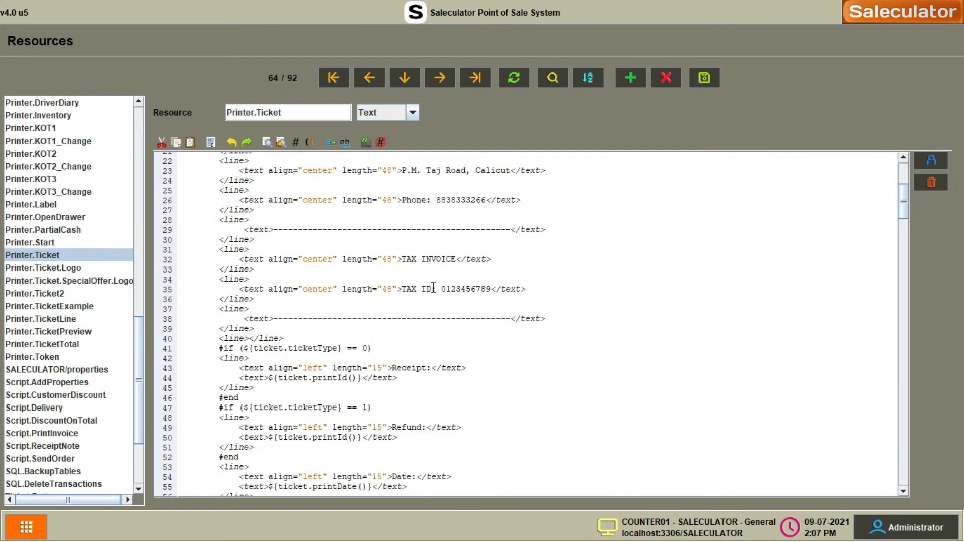
# - Relabel the TAX ID line on line 35 as GST ID
pyautogui.moveTo(401, 289); pyautogui.dragTo(431, 289)
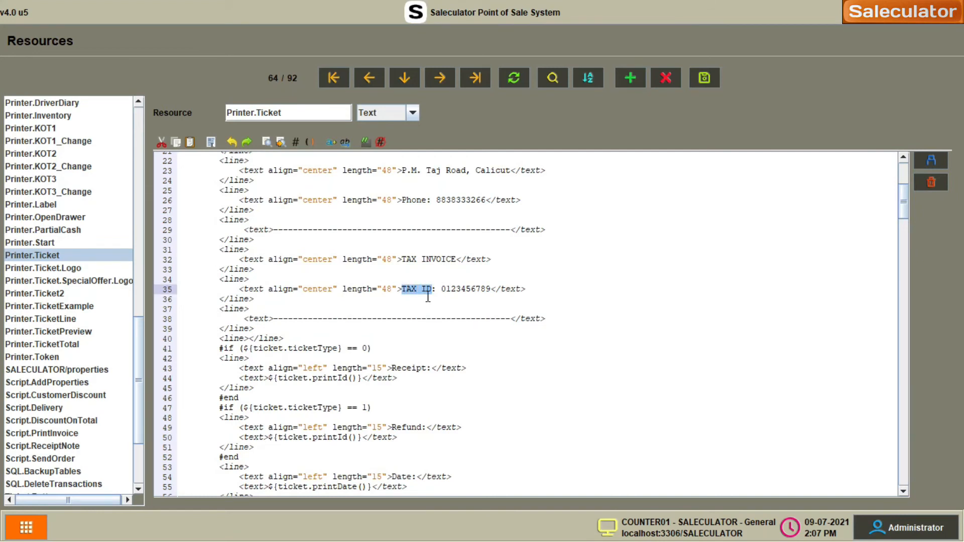
pyautogui.write('GST')
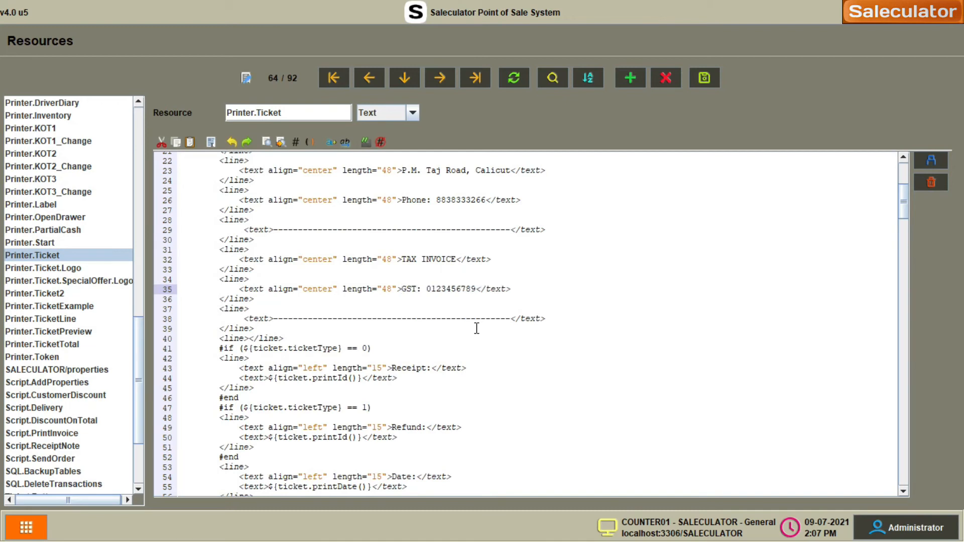
pyautogui.write('#')
pyautogui.press('BackSpace')
pyautogui.write('ID')
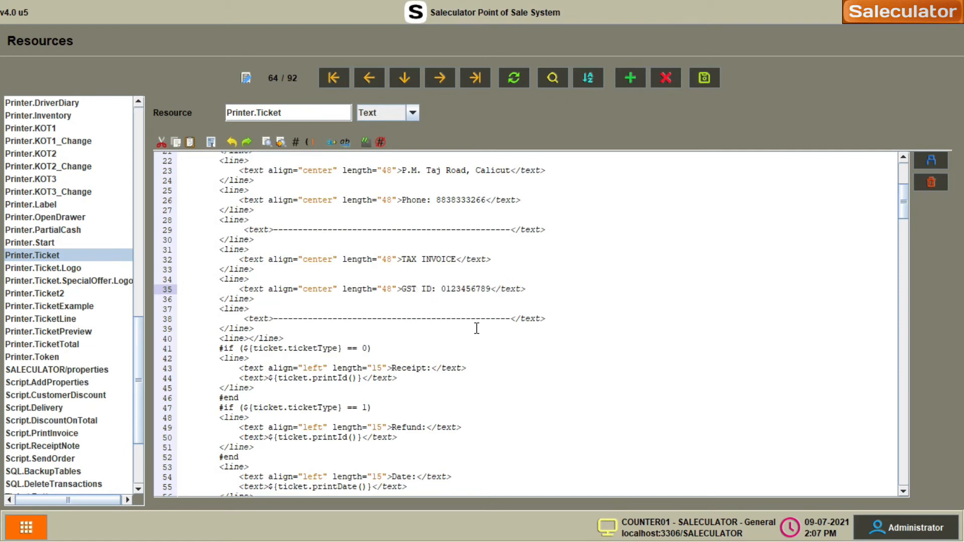
pyautogui.doubleClick(416, 293)
pyautogui.write('VAT')
pyautogui.press('BackSpace')
pyautogui.press('BackSpace')
pyautogui.press('BackSpace')
pyautogui.write('GST')
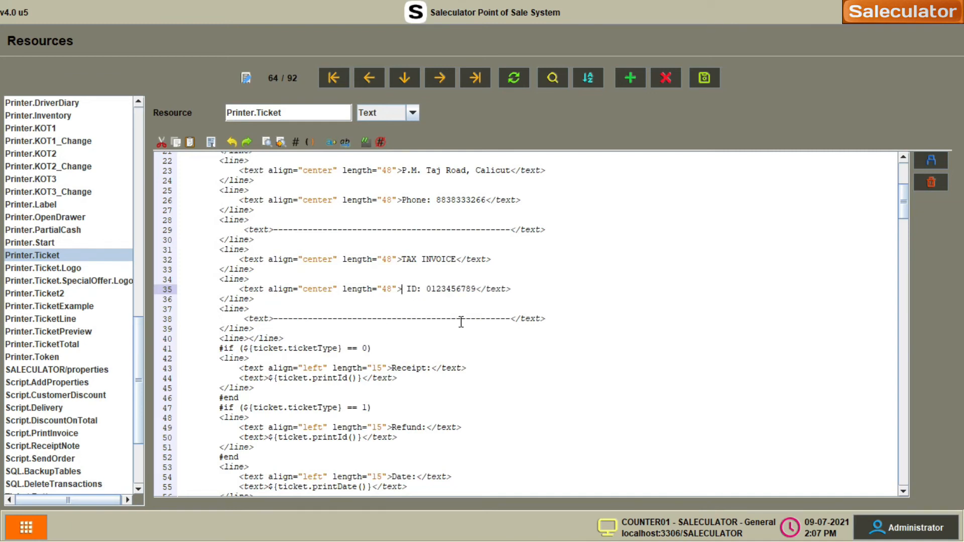
pyautogui.click(472, 289)
pyautogui.click(492, 289)
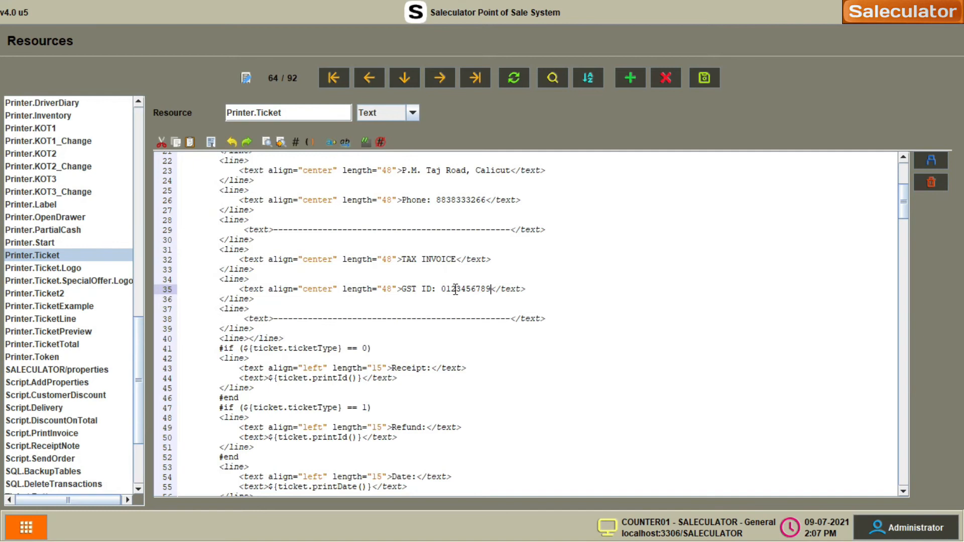
pyautogui.doubleClick(455, 289)
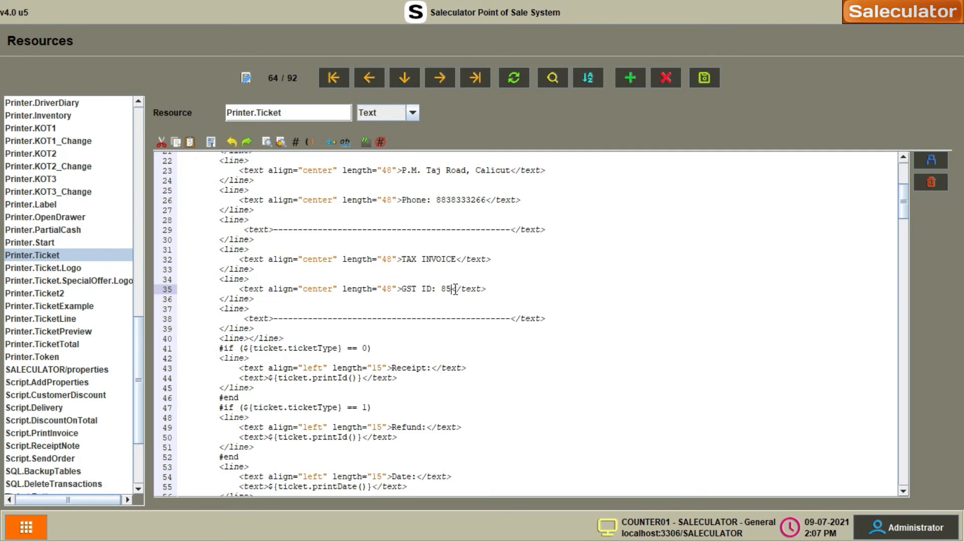
pyautogui.click(589, 290)
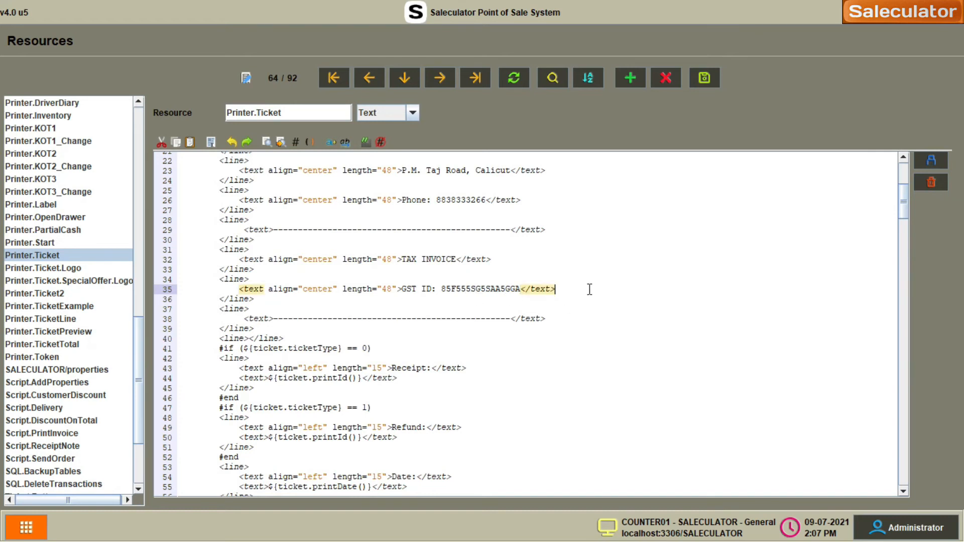
pyautogui.click(717, 74)
pyautogui.scroll(-3, 507, 260)
pyautogui.scroll(7, 504, 266)
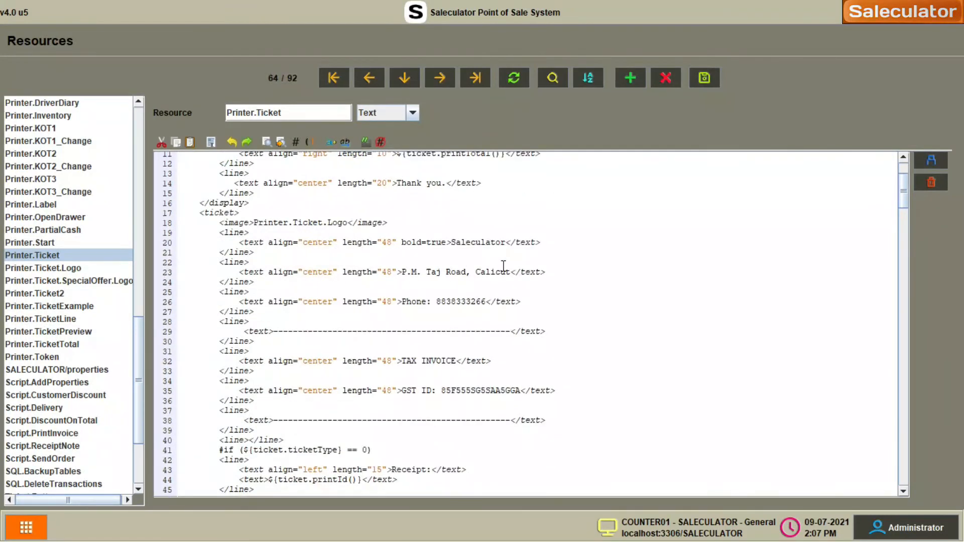
pyautogui.scroll(-3, 503, 266)
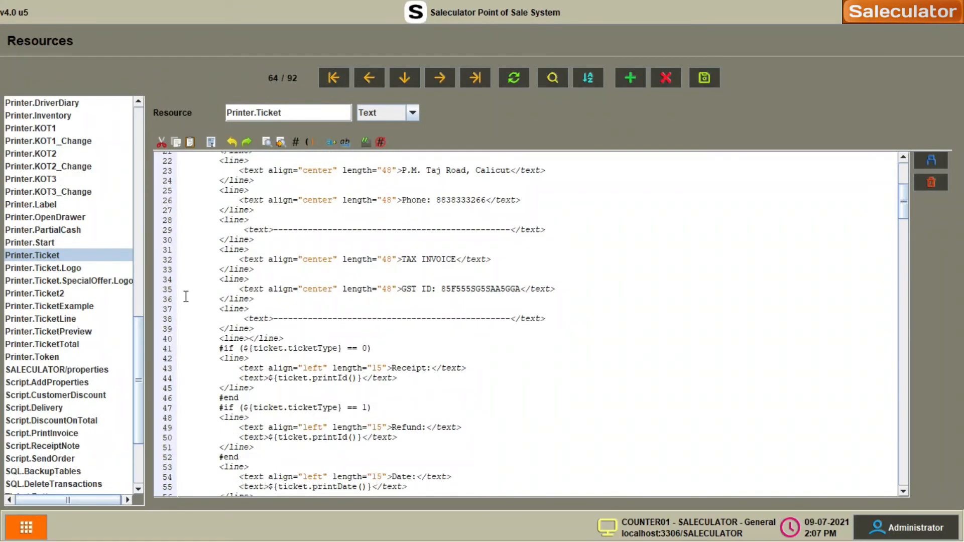
pyautogui.scroll(3, 289, 235)
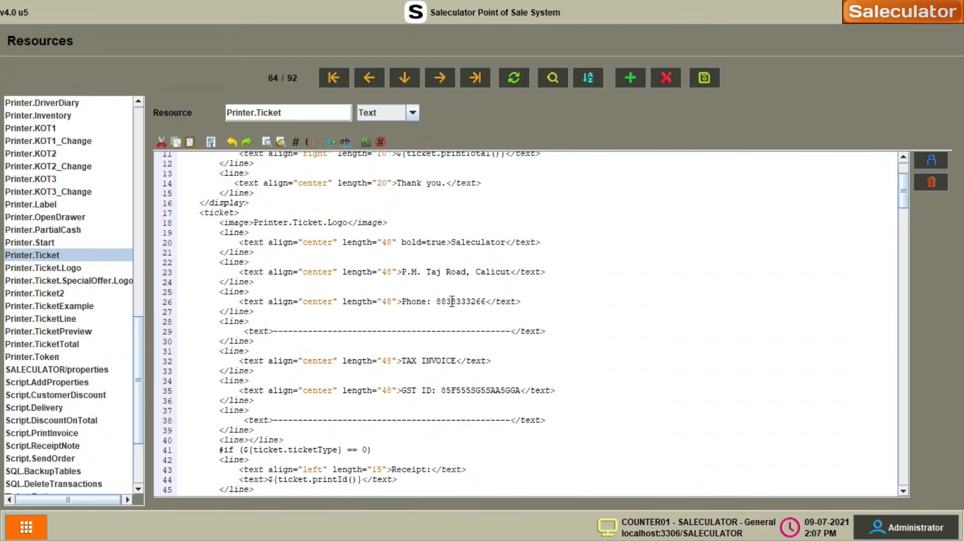
pyautogui.scroll(-3, 452, 302)
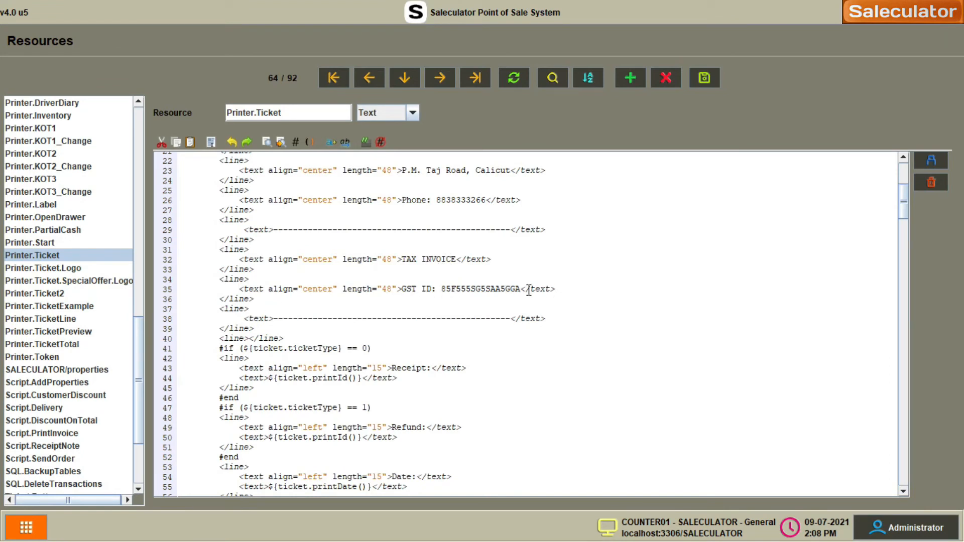
pyautogui.doubleClick(485, 289)
pyautogui.hotkey('ctrl', 'c')
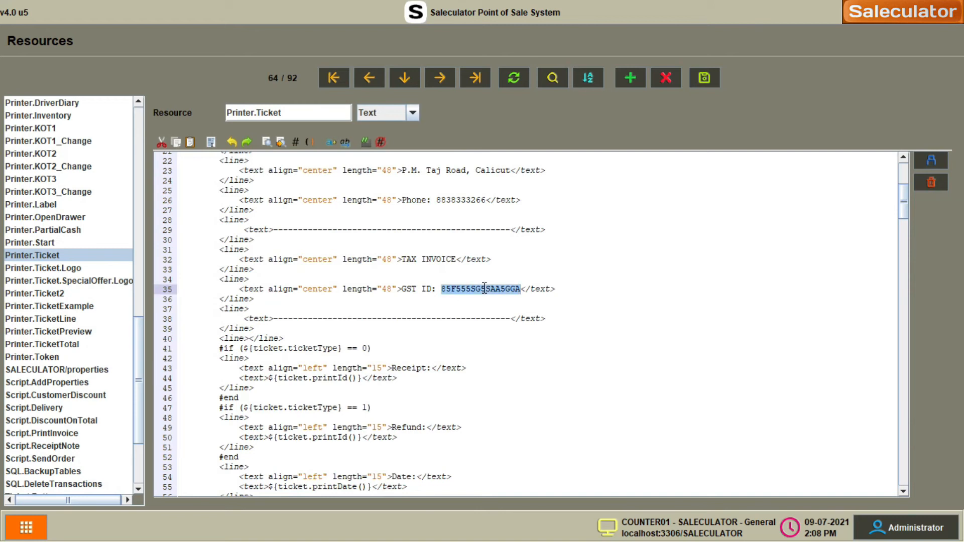
pyautogui.click(44, 333)
pyautogui.scroll(-6, 444, 397)
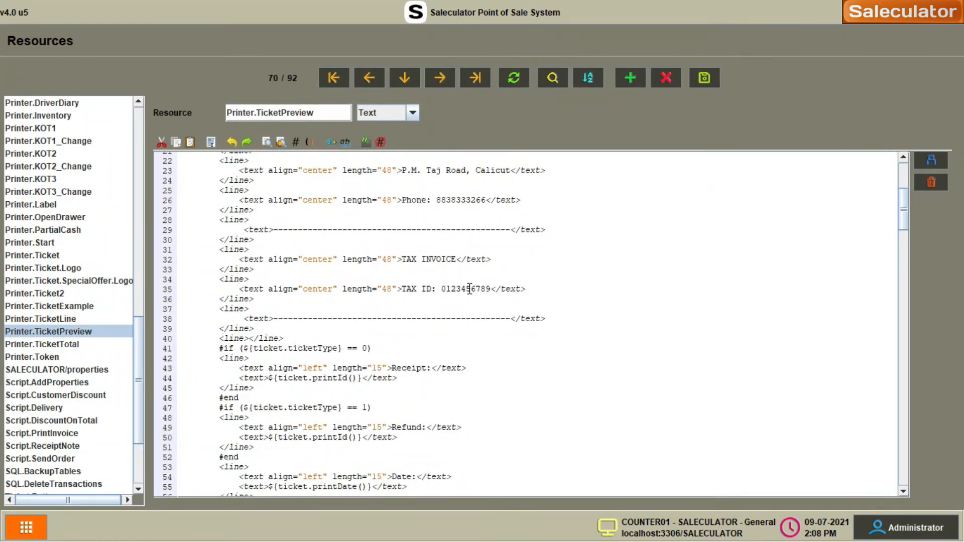
pyautogui.doubleClick(470, 288)
pyautogui.hotkey('ctrl', 'v')
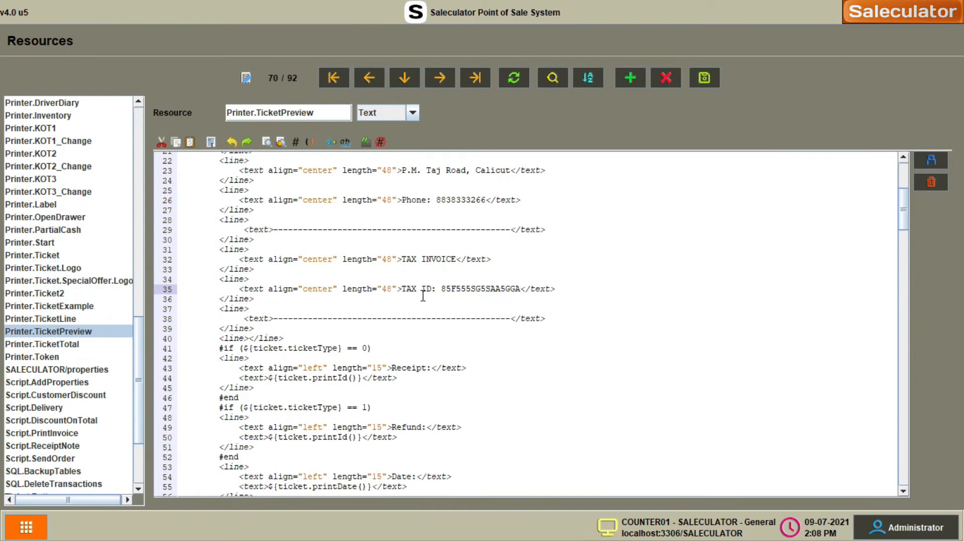
pyautogui.doubleClick(409, 289)
pyautogui.write('GST')
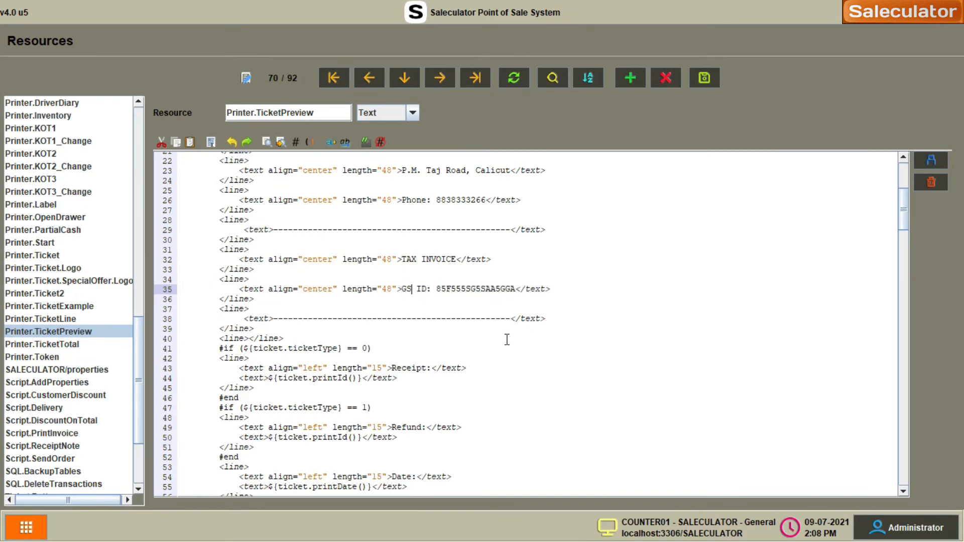
pyautogui.click(550, 312)
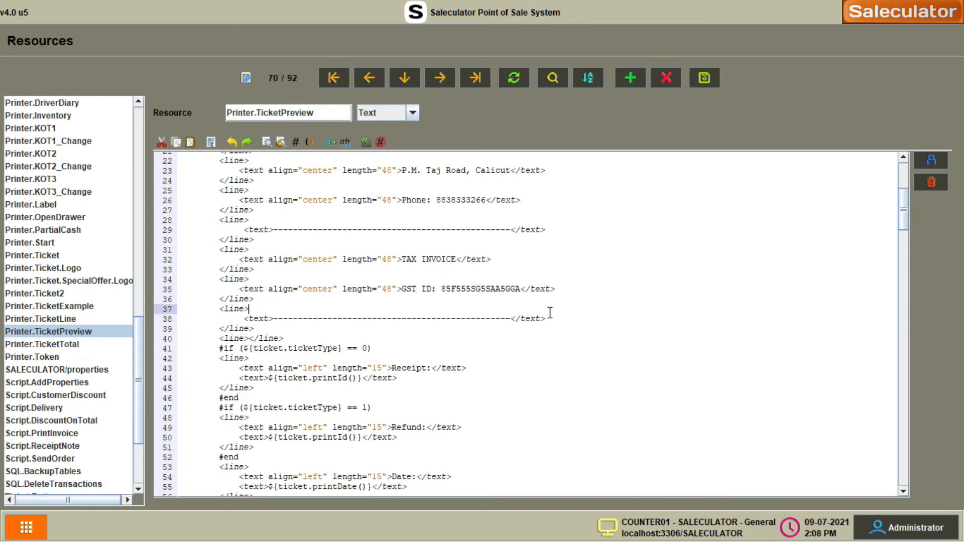
# - Save Printer.TicketPreview and reopen the Printer.Ticket template
pyautogui.click(704, 82)
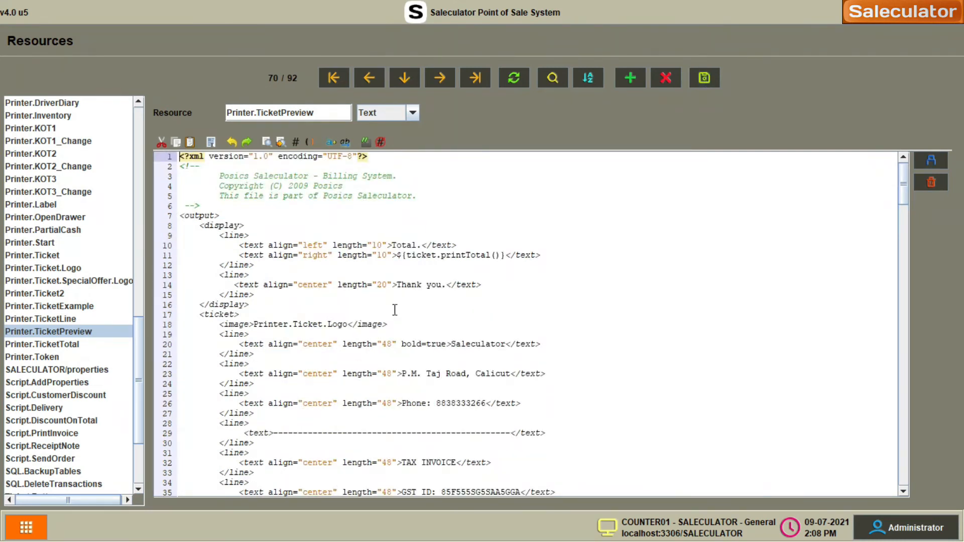
pyautogui.click(39, 257)
pyautogui.scroll(-3, 518, 297)
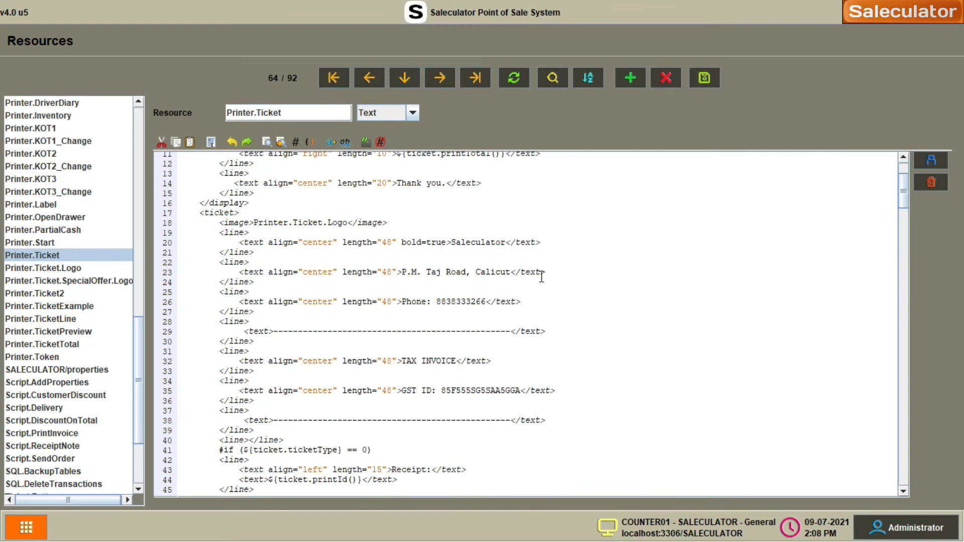
pyautogui.scroll(-3, 482, 305)
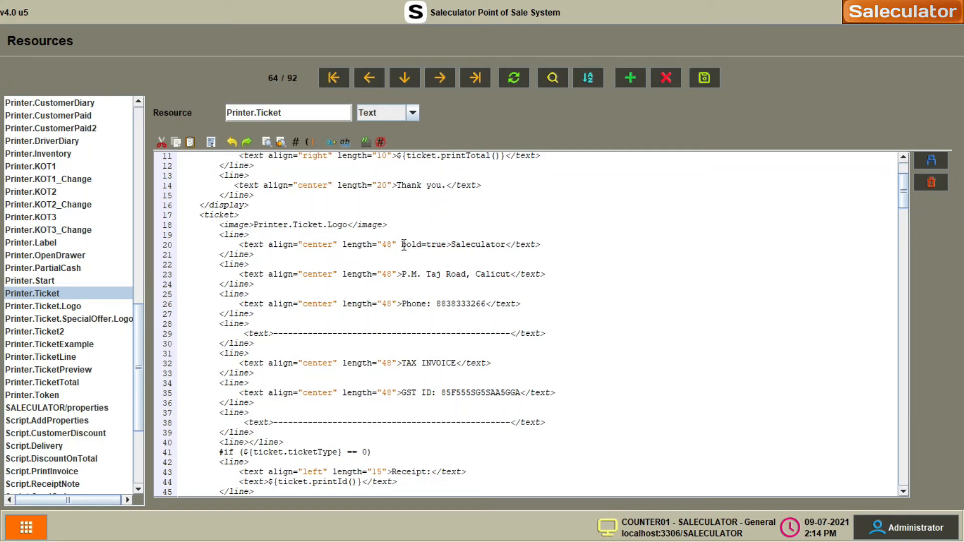
# - Wrap true in quotes on line 20 of Printer.Ticket, making it bold="true", and save the template
pyautogui.click(428, 244)
pyautogui.write('"48')
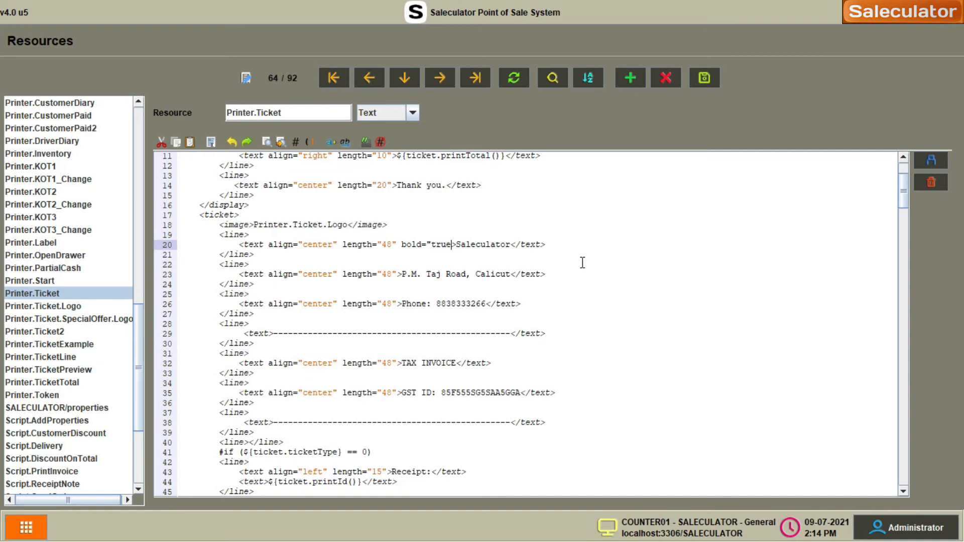
pyautogui.write('"')
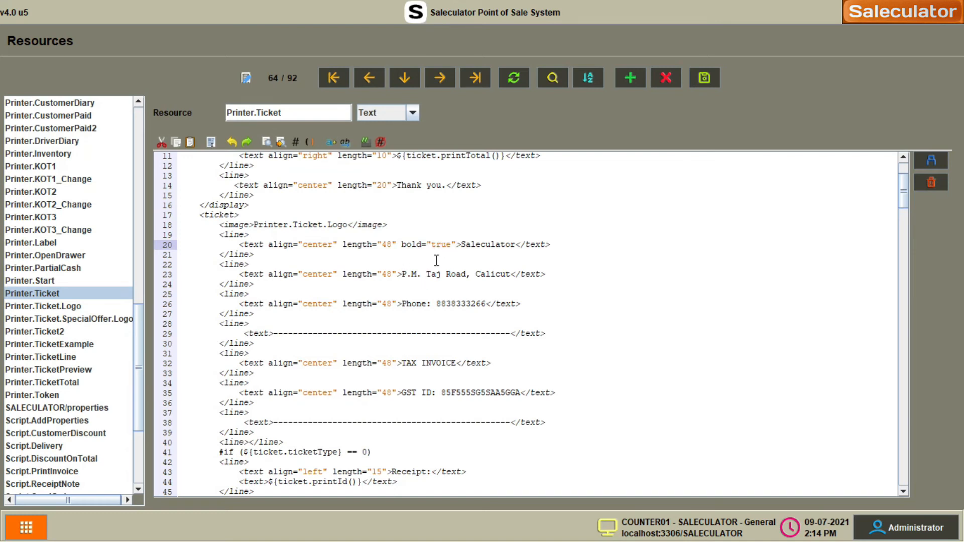
pyautogui.press('End')
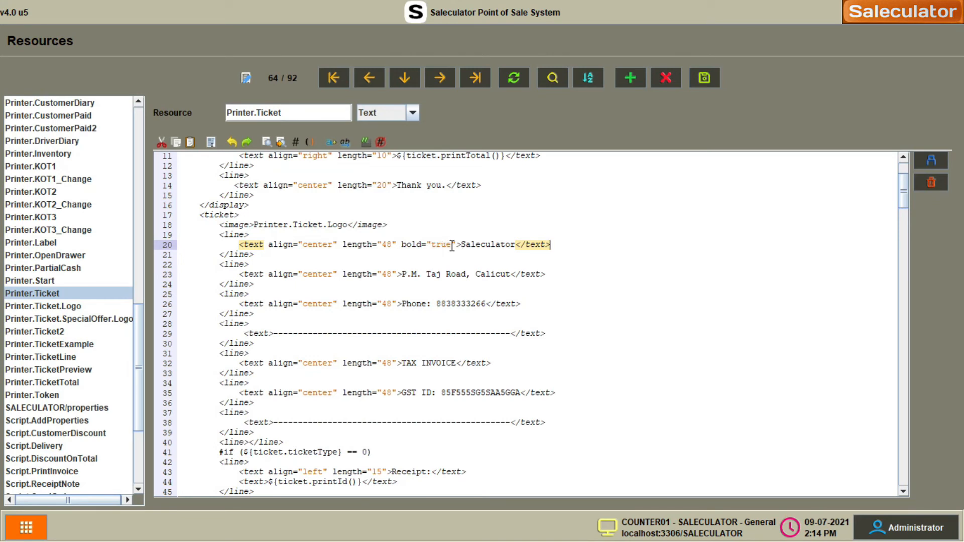
pyautogui.press('Down')
pyautogui.press('Down')
pyautogui.press('Down')
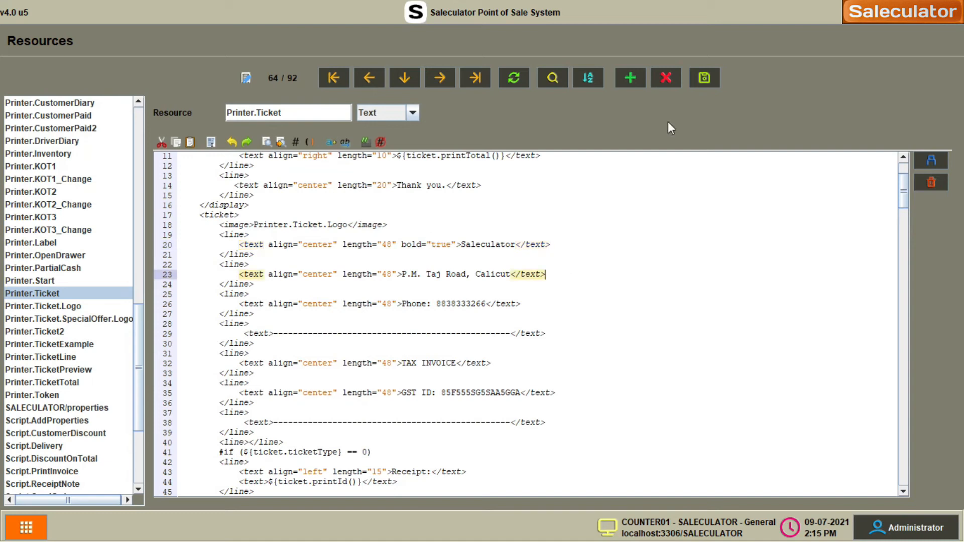
pyautogui.click(712, 75)
pyautogui.scroll(-7, 446, 309)
pyautogui.scroll(3, 447, 308)
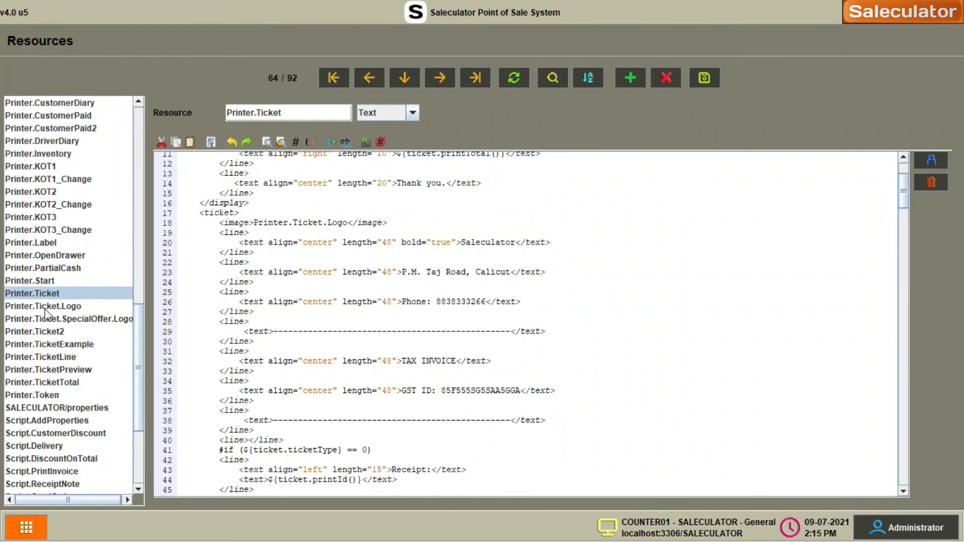
pyautogui.scroll(-1, 58, 337)
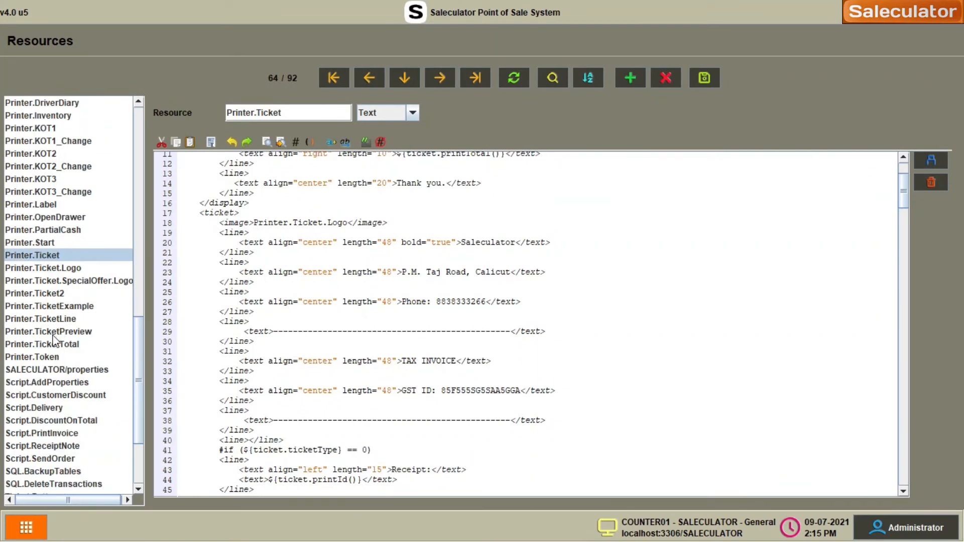
# - Quote bold="true" on line 20 of Printer.TicketPreview, save it, and return to the Sales screen
pyautogui.click(52, 334)
pyautogui.scroll(-3, 444, 294)
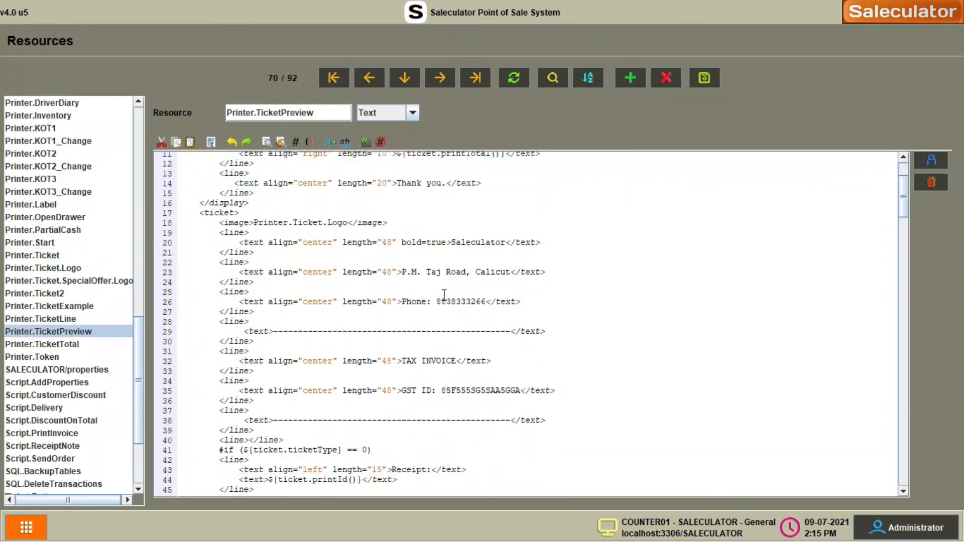
pyautogui.click(428, 242)
pyautogui.write('"48')
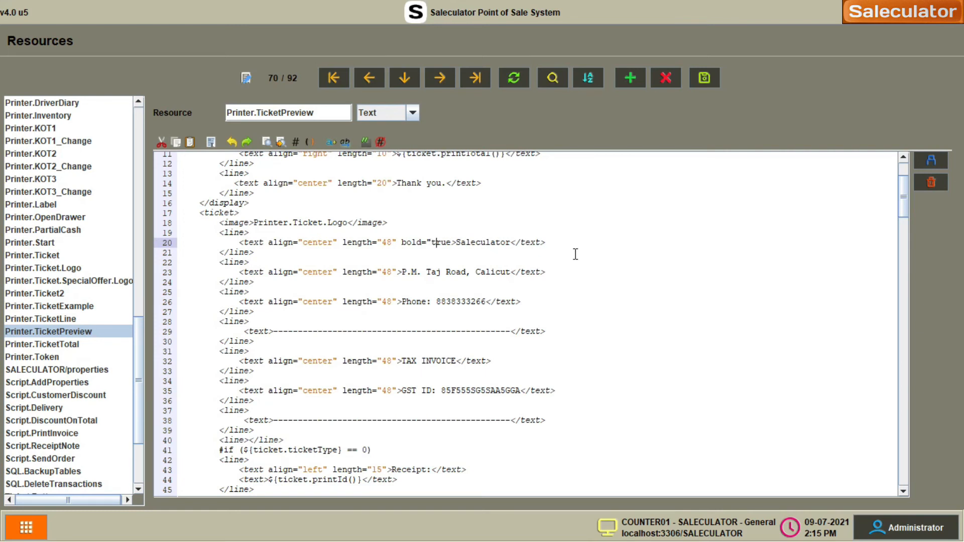
pyautogui.write('"')
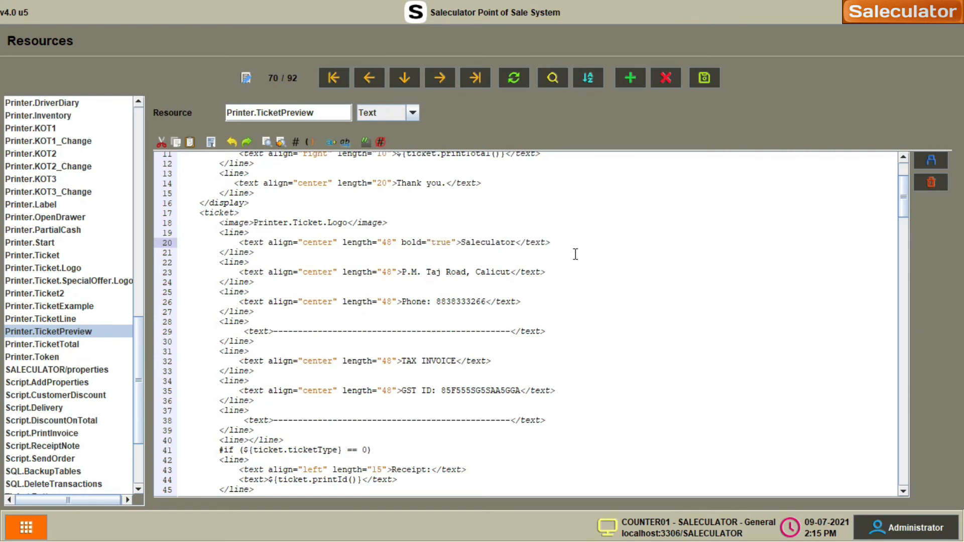
pyautogui.press('Up')
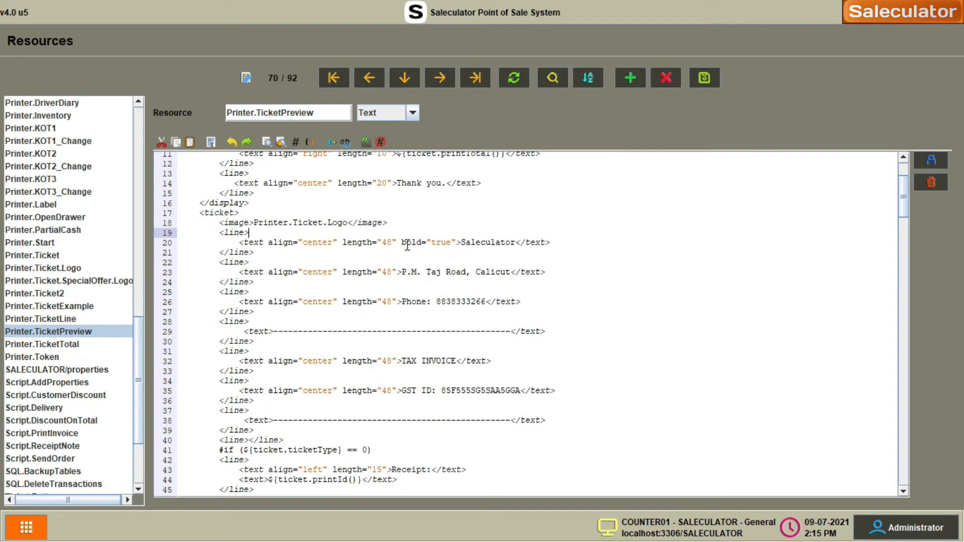
pyautogui.click(708, 77)
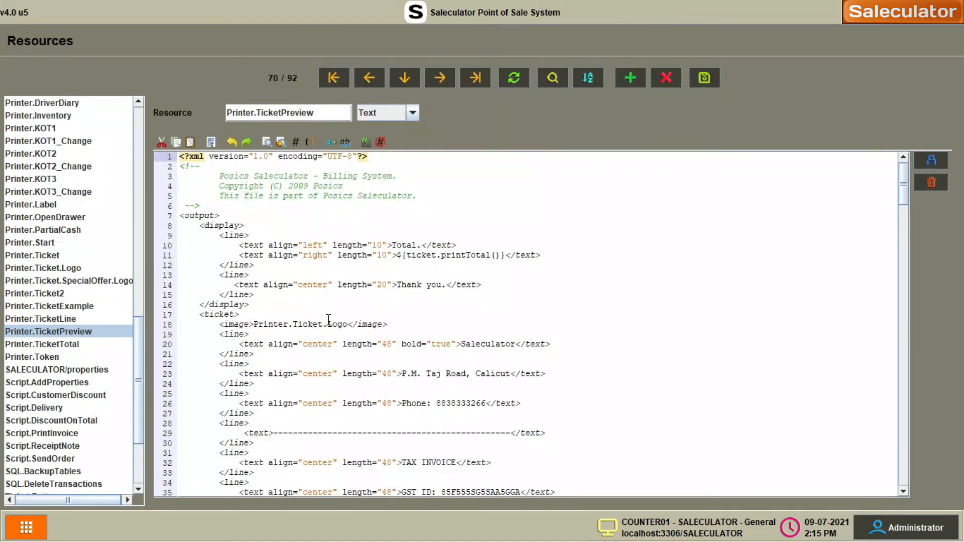
pyautogui.click(43, 538)
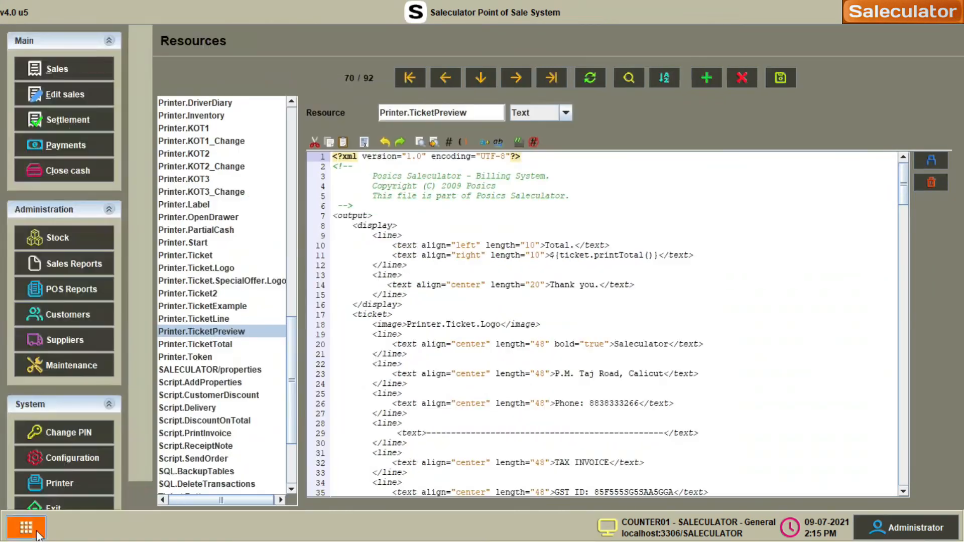
pyautogui.click(61, 68)
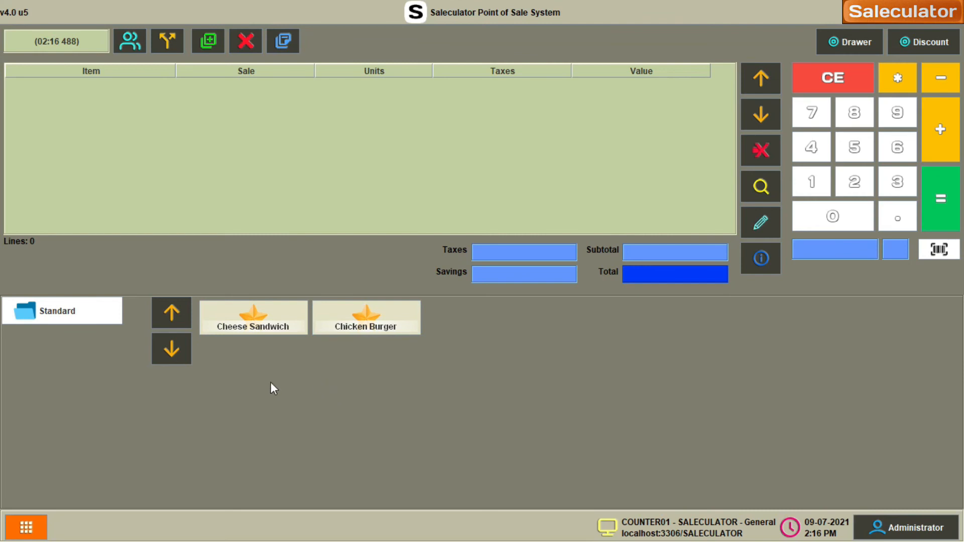
# - Open the side navigation panel with the orange bottom-left menu button
pyautogui.click(23, 528)
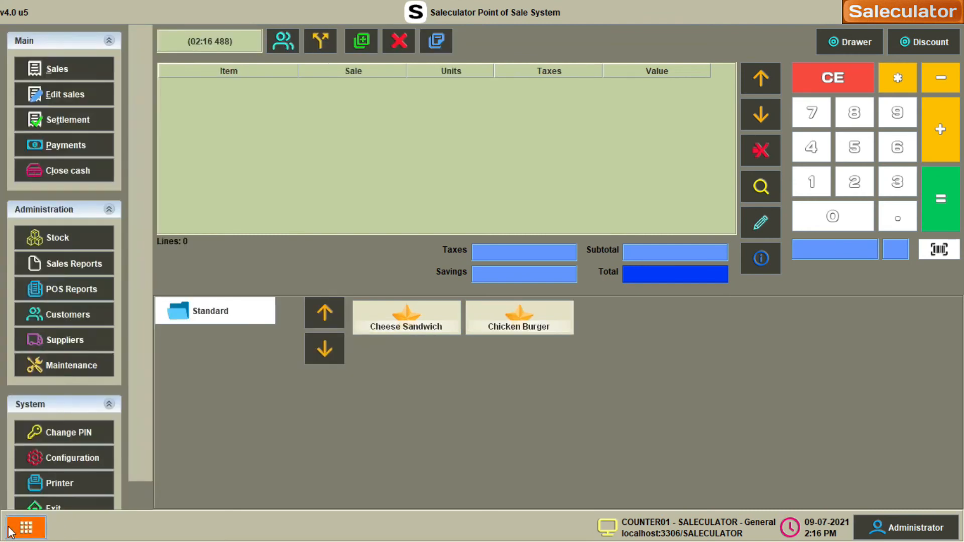
# - Open Stock > Products and review the Cheese Sandwich and Chicken Burger records
pyautogui.click(86, 243)
pyautogui.click(108, 106)
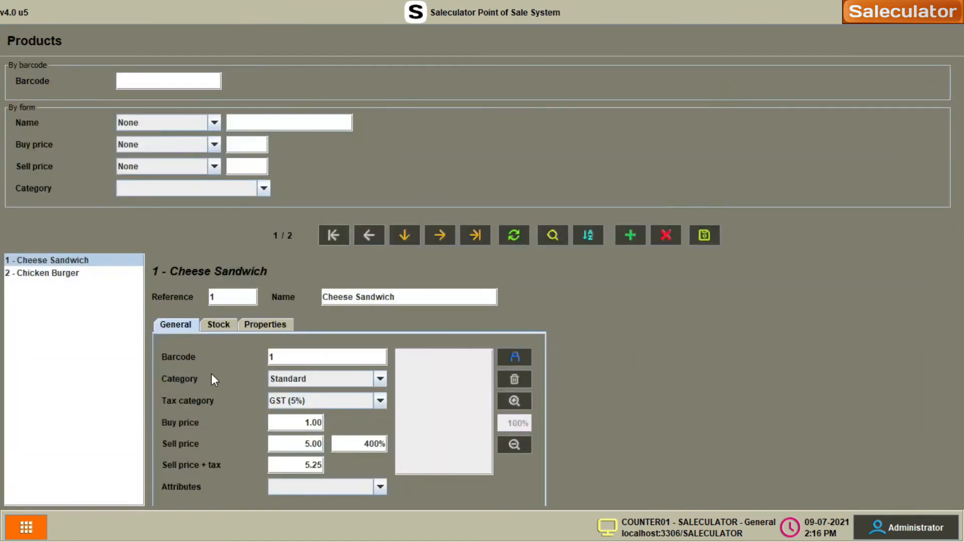
pyautogui.click(34, 273)
pyautogui.click(39, 262)
pyautogui.click(44, 273)
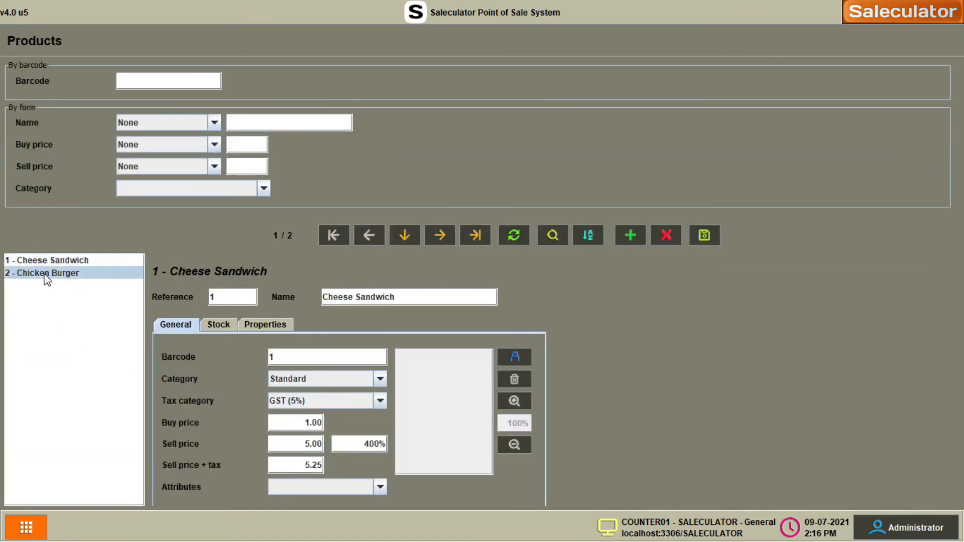
pyautogui.click(58, 260)
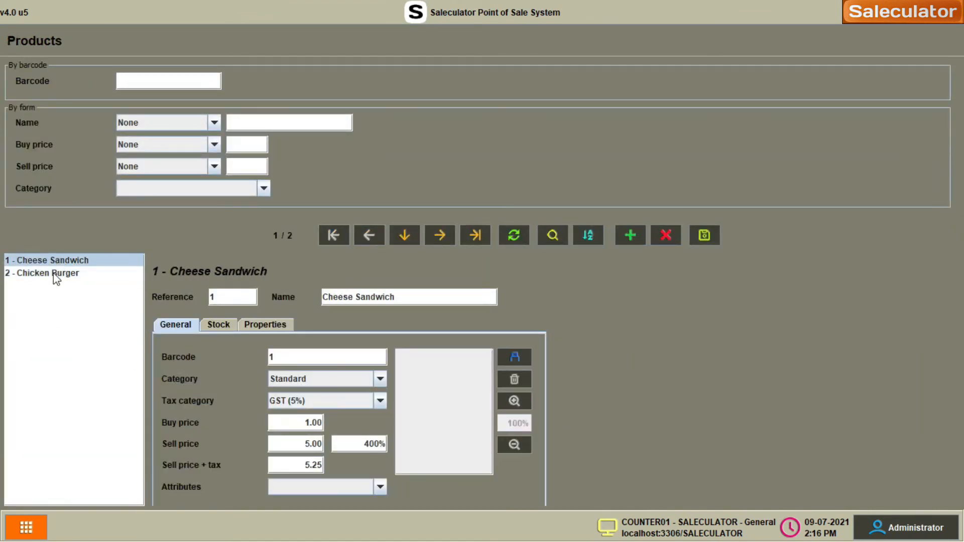
# - Set both Cheese Sandwich and Chicken Burger to the GST (5%) tax category and save
pyautogui.click(380, 402)
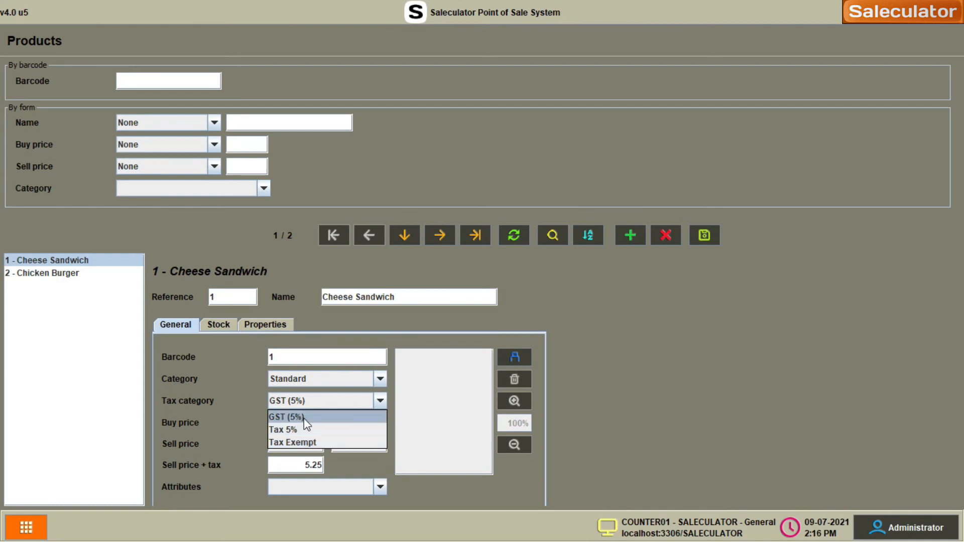
pyautogui.click(305, 417)
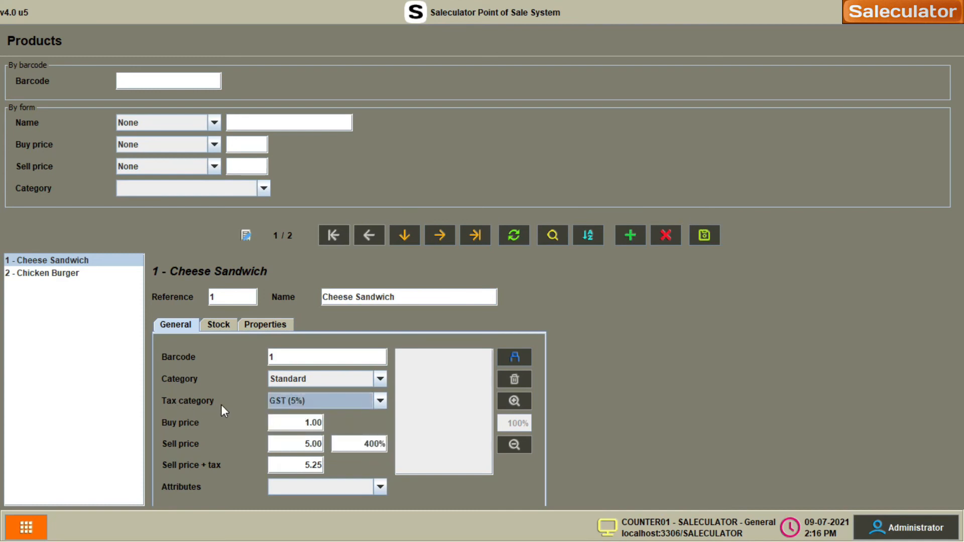
pyautogui.click(60, 276)
pyautogui.click(383, 404)
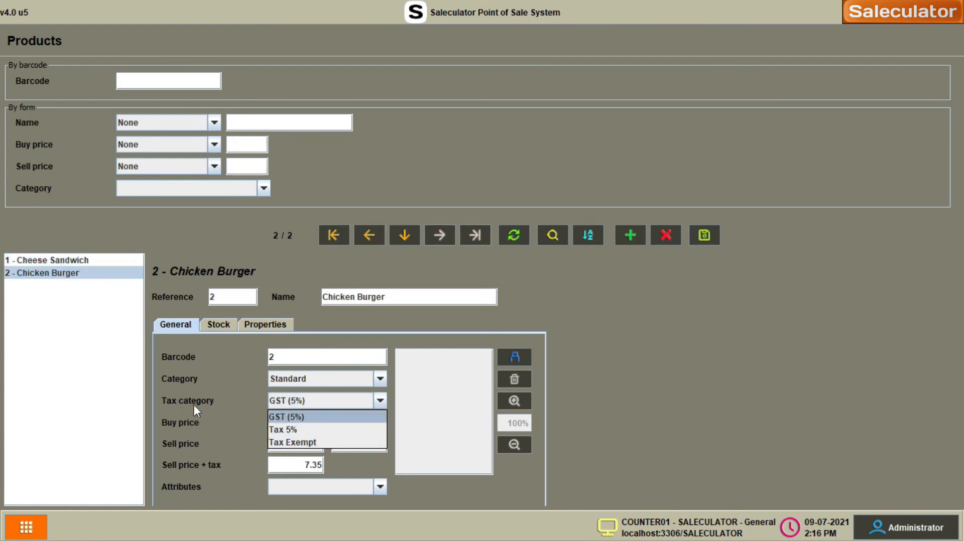
pyautogui.click(313, 419)
pyautogui.click(704, 236)
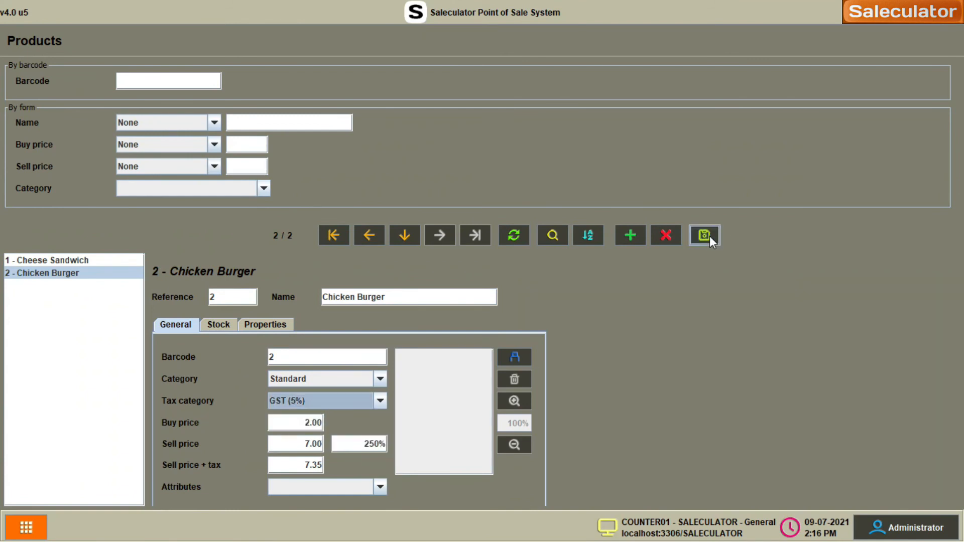
# - Sell a Cheese Sandwich and a Chicken Burger, paying the 12.60 total in cash
pyautogui.click(45, 522)
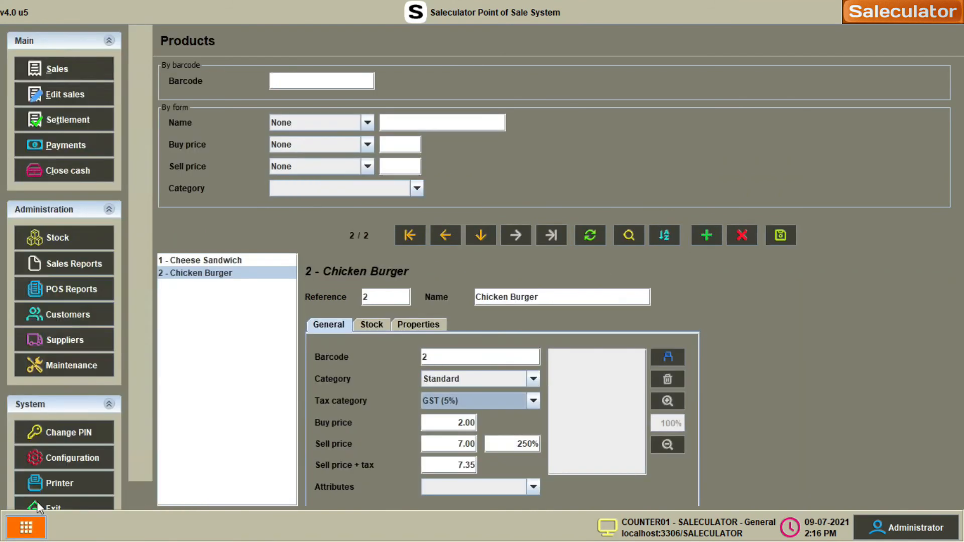
pyautogui.click(50, 74)
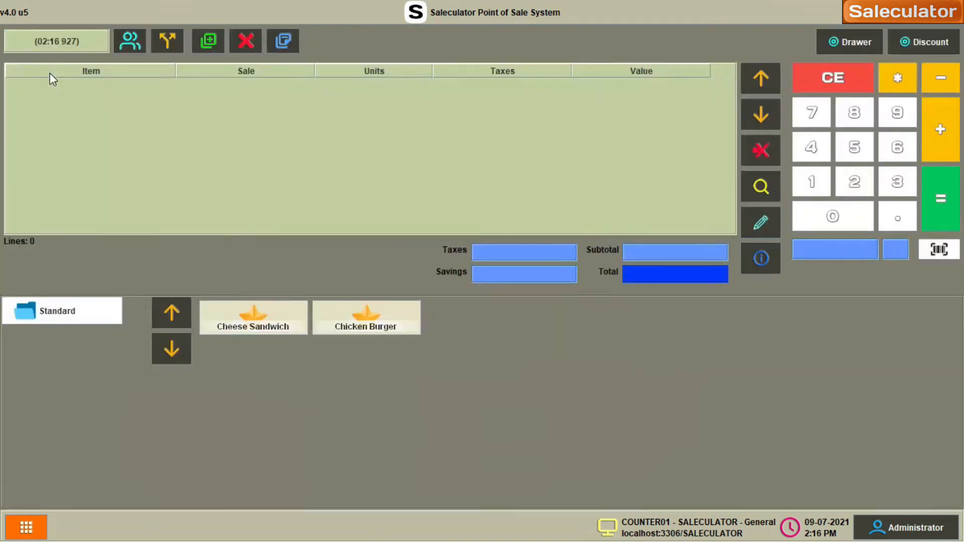
pyautogui.click(263, 325)
pyautogui.click(386, 328)
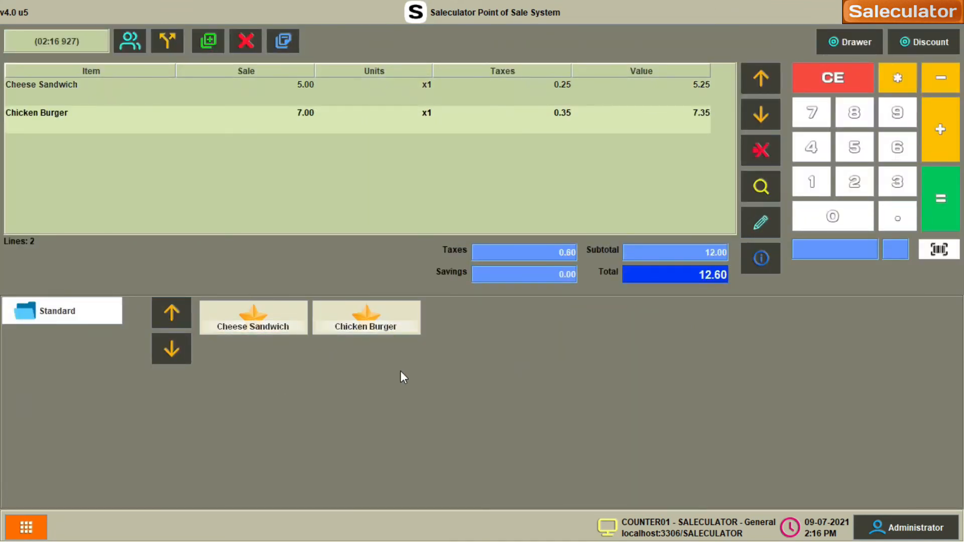
pyautogui.click(940, 199)
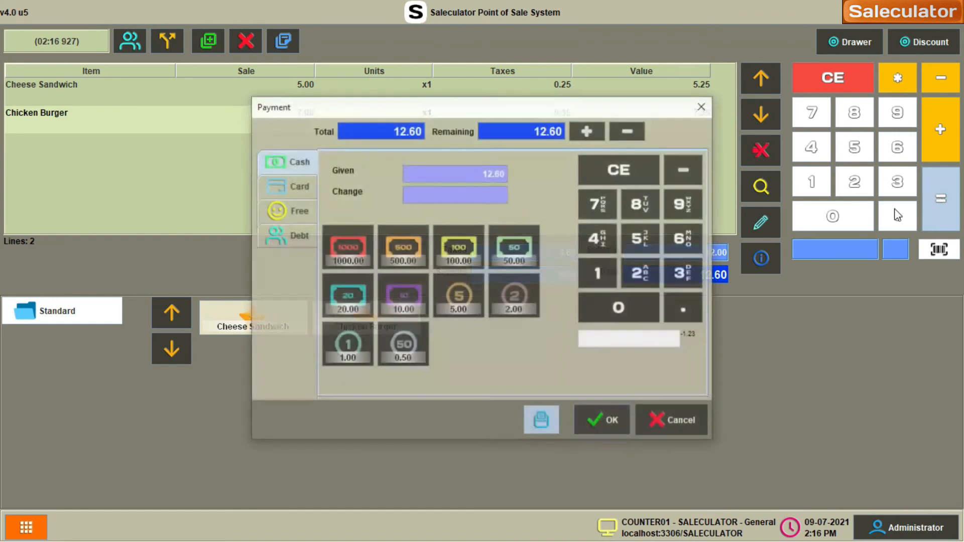
pyautogui.click(605, 422)
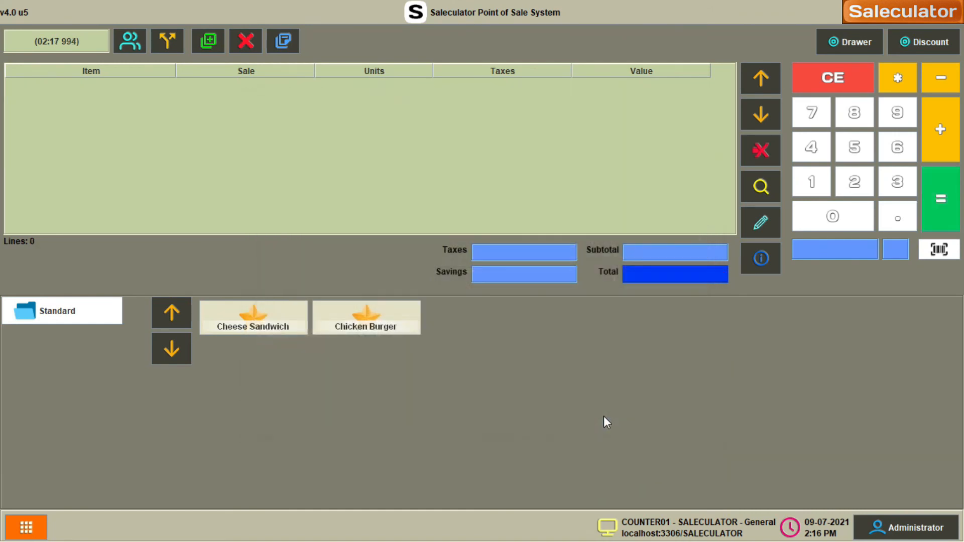
# - Load receipt 6 in Edit sales to check its CGST and SGST lines
pyautogui.click(26, 527)
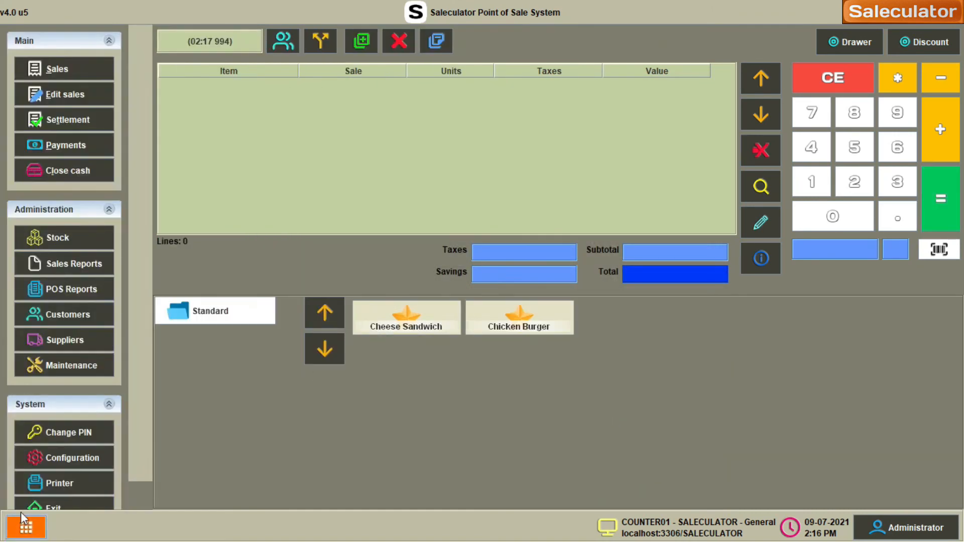
pyautogui.click(65, 96)
pyautogui.write('6')
pyautogui.press('Return')
pyautogui.scroll(-1, 119, 347)
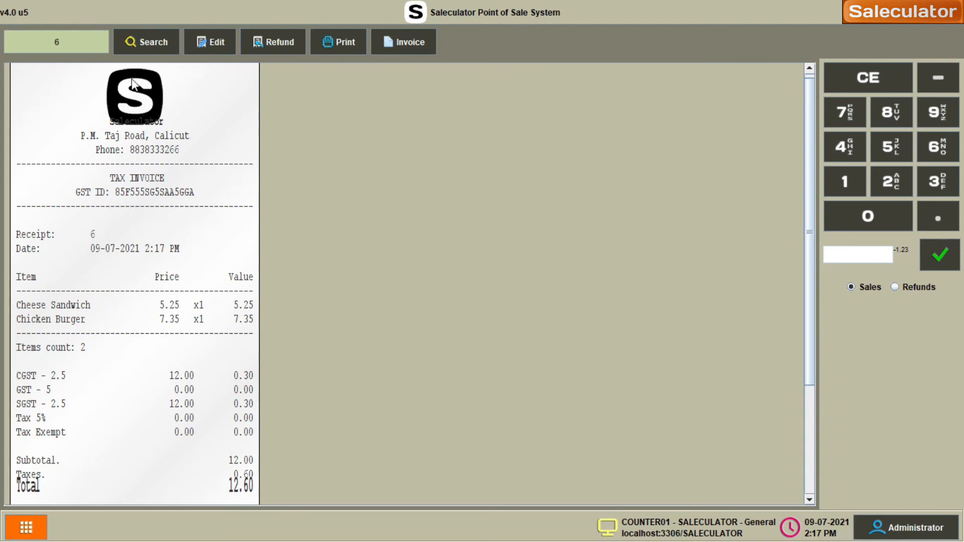
pyautogui.click(25, 528)
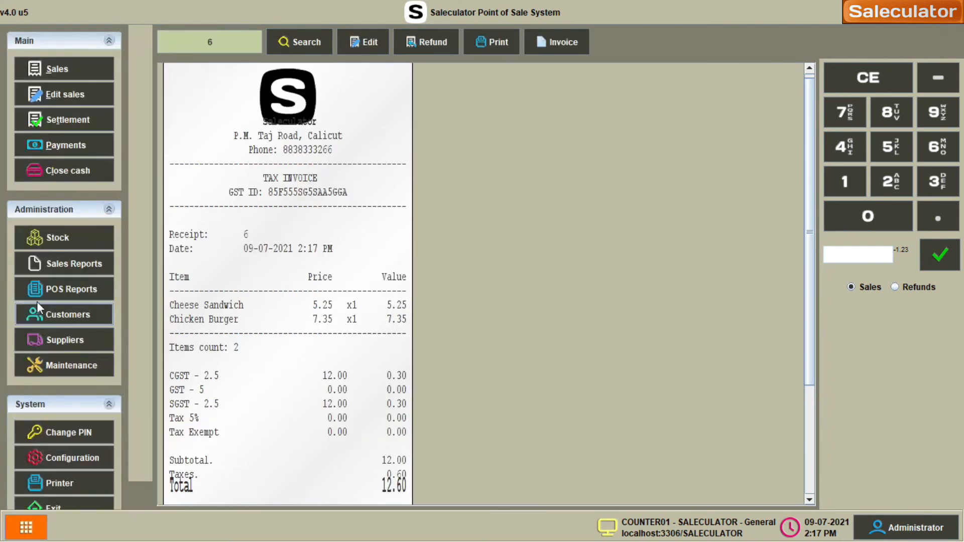
# - Open Maintenance > Resources and scroll the list to find Printer.Ticket.Logo
pyautogui.click(72, 366)
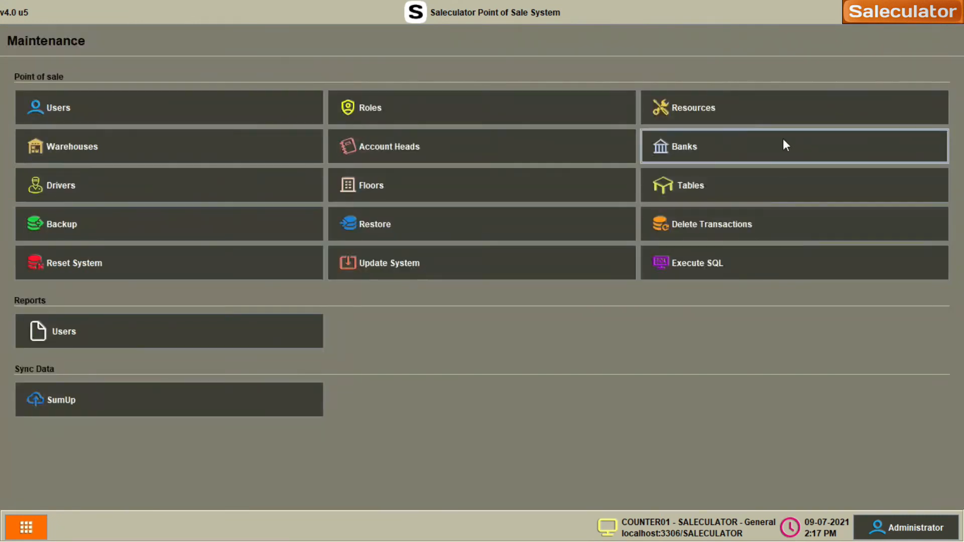
pyautogui.click(715, 112)
pyautogui.scroll(-3, 49, 344)
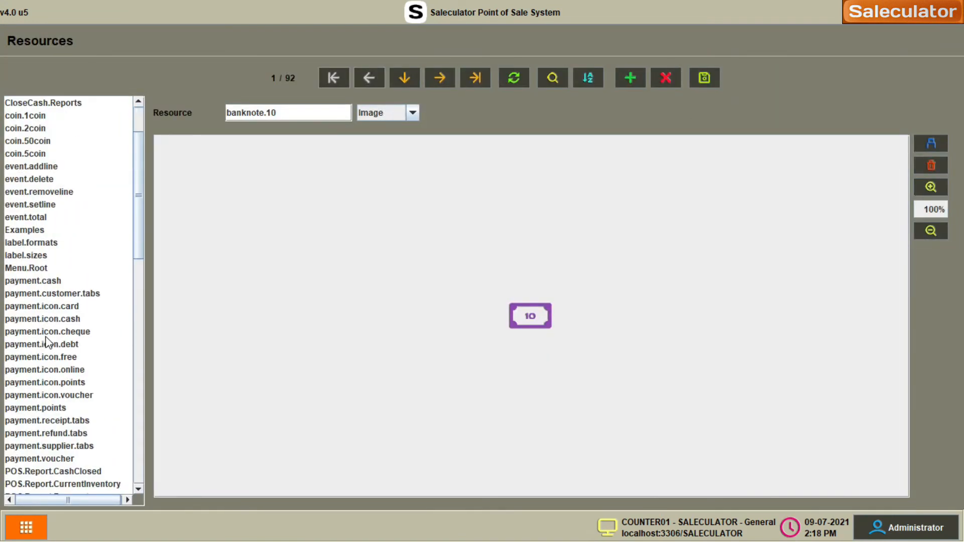
pyautogui.scroll(2, 49, 346)
pyautogui.scroll(-5, 49, 352)
pyautogui.scroll(-6, 49, 353)
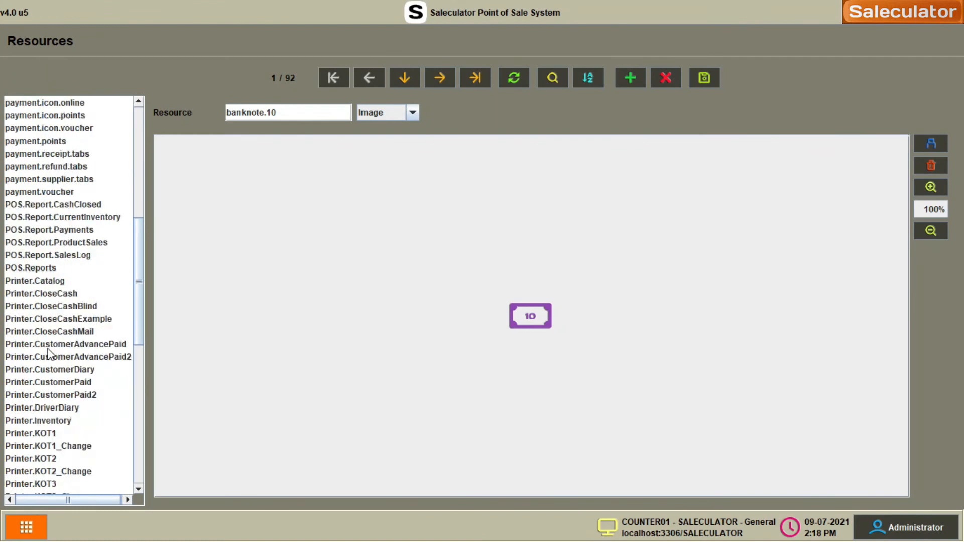
pyautogui.scroll(-2, 42, 351)
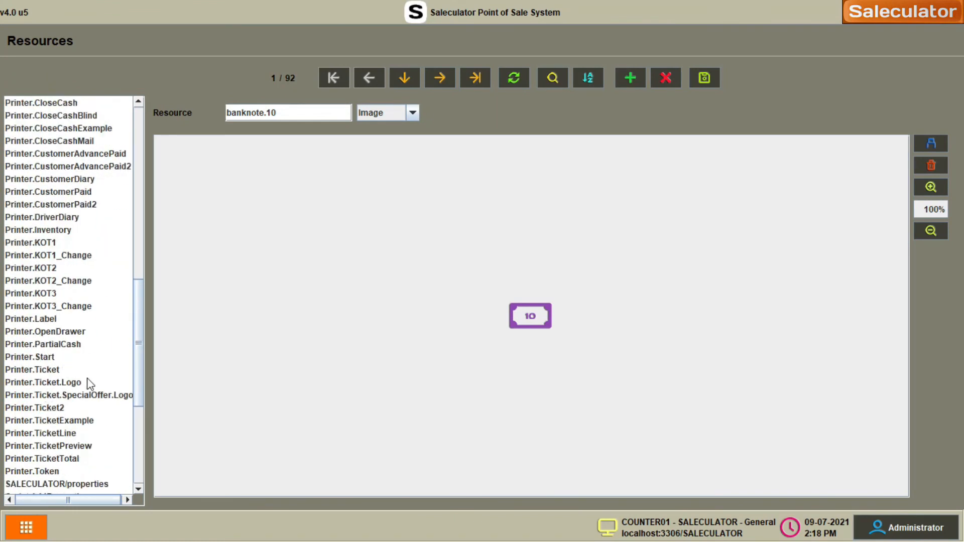
pyautogui.scroll(-2, 57, 387)
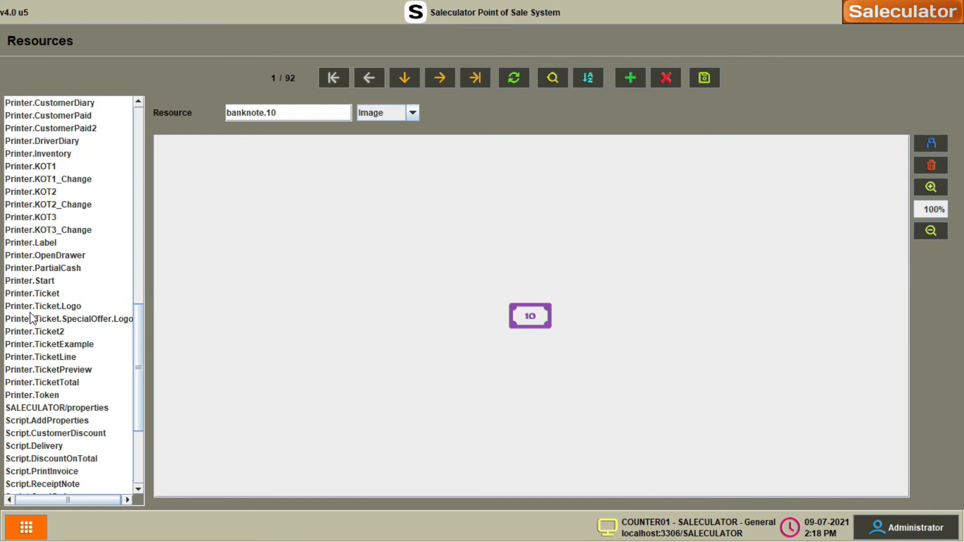
# - Delete the S logo image from Printer.Ticket.Logo and save the now empty resource
pyautogui.click(58, 307)
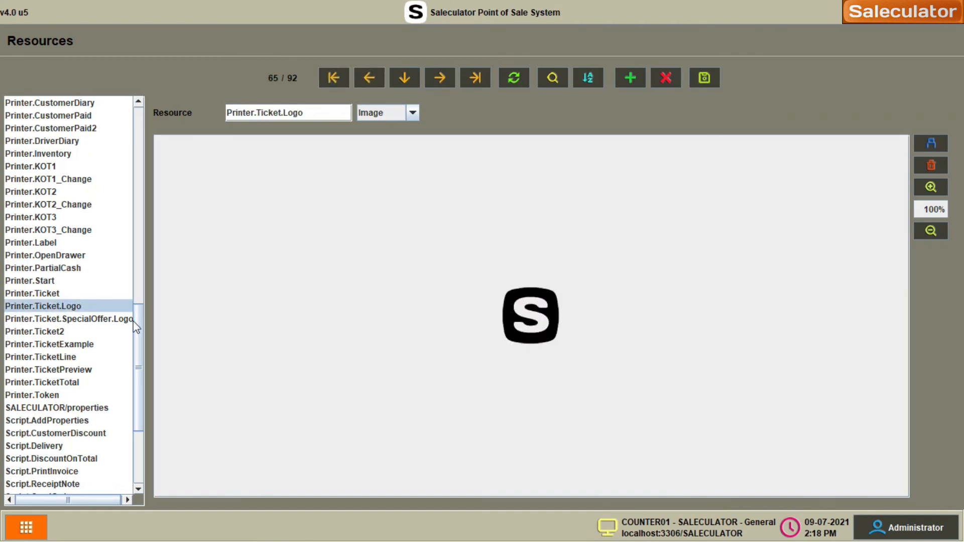
pyautogui.click(941, 167)
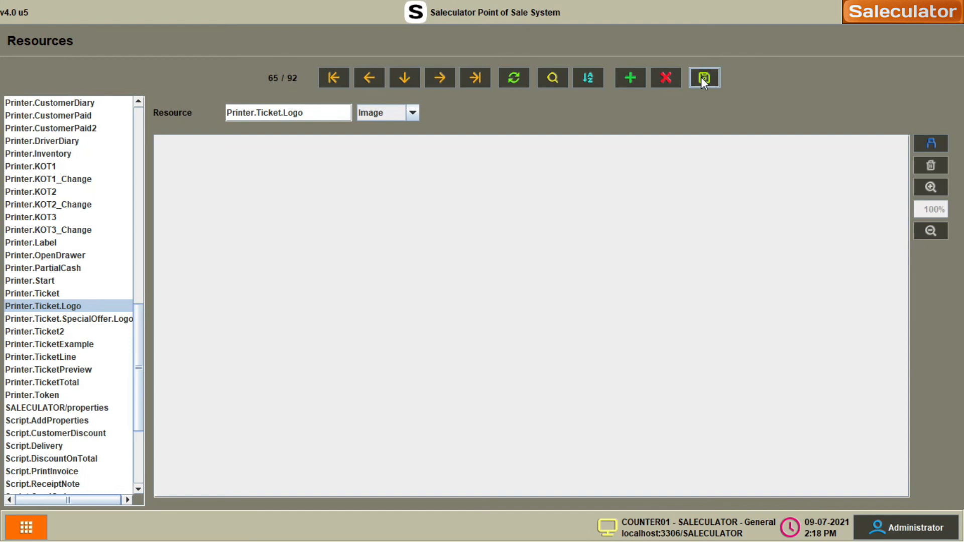
pyautogui.click(42, 294)
pyautogui.click(38, 308)
pyautogui.click(33, 531)
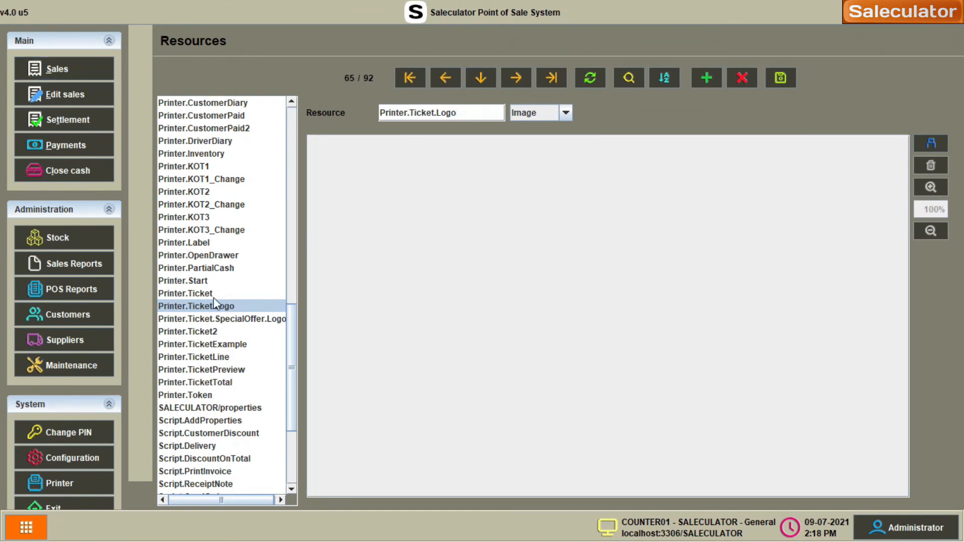
# - Complete a new 12.60 sale of a Cheese Sandwich and a Chicken Burger
pyautogui.click(61, 68)
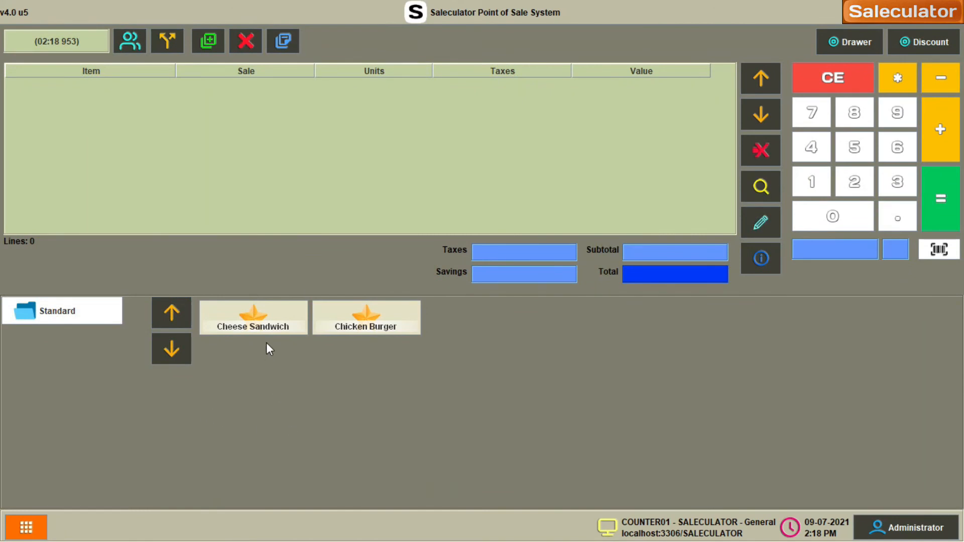
pyautogui.click(266, 323)
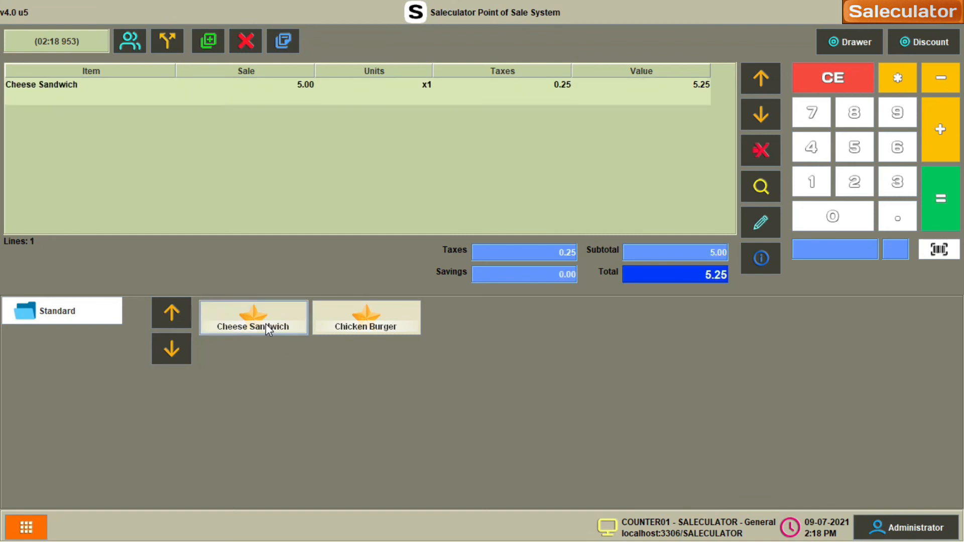
pyautogui.click(384, 329)
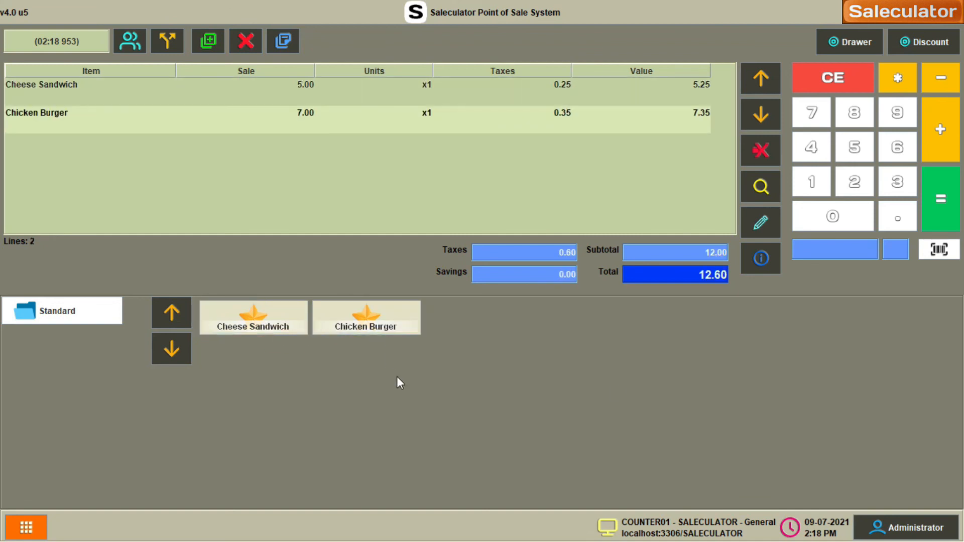
pyautogui.click(937, 213)
pyautogui.click(595, 423)
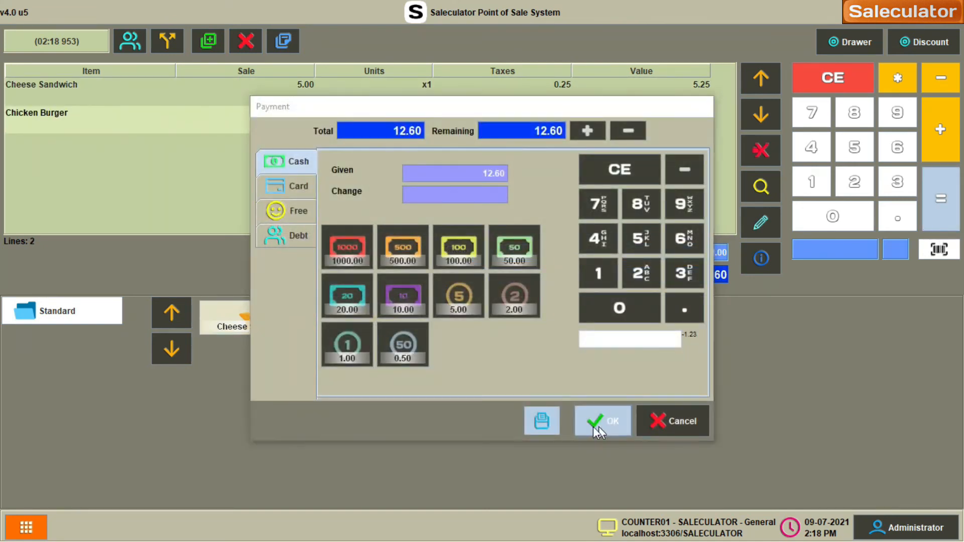
# - Load receipt 1 in Edit sales to confirm the logo no longer prints
pyautogui.click(26, 527)
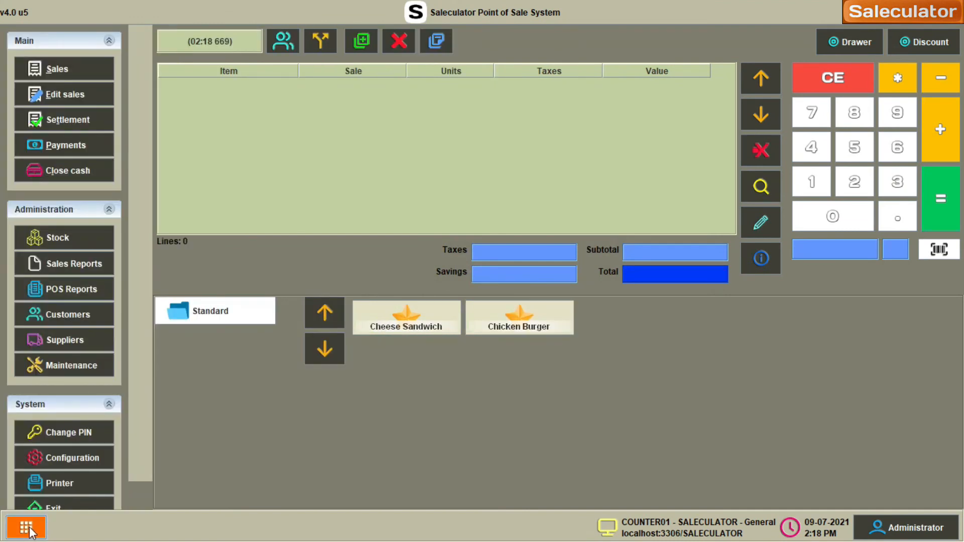
pyautogui.click(61, 95)
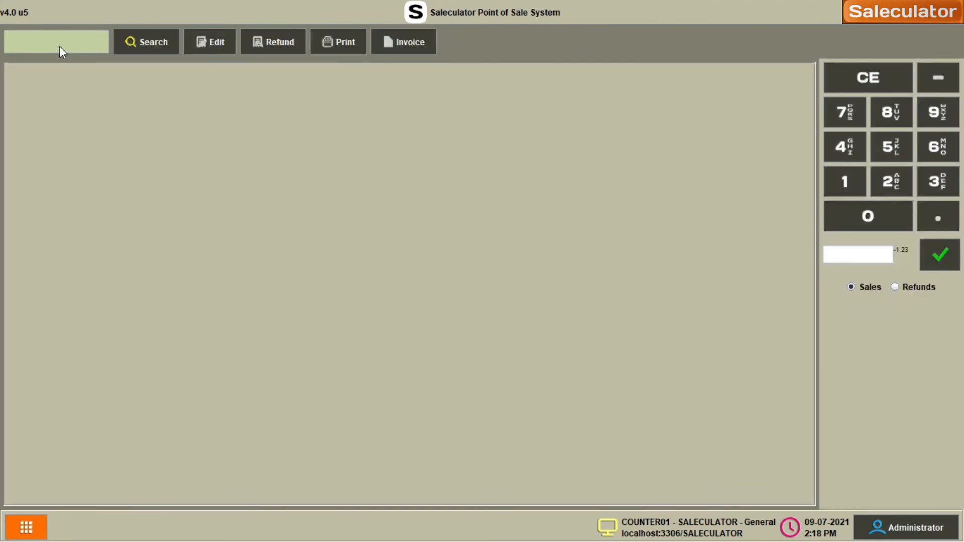
pyautogui.write('1')
pyautogui.press('Return')
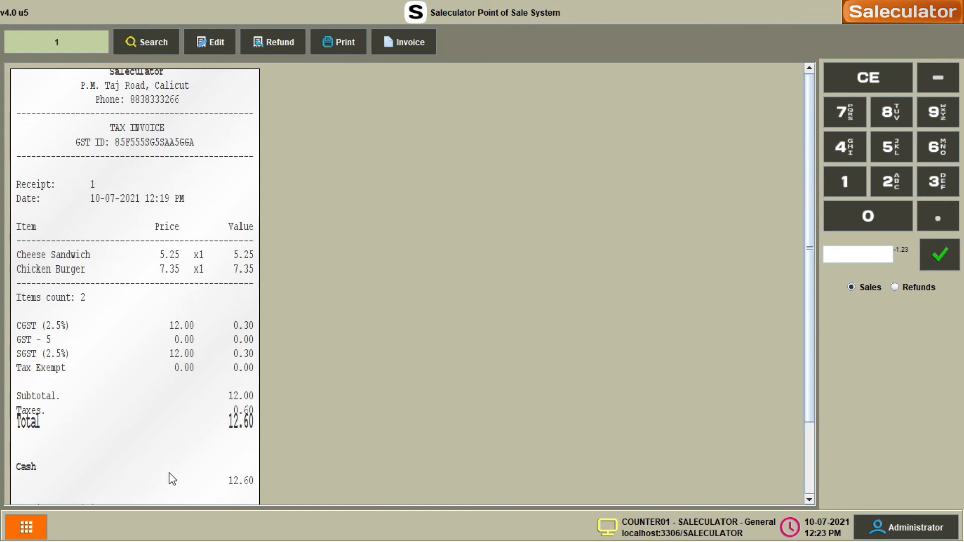
pyautogui.scroll(-2, 105, 460)
pyautogui.scroll(-1, 83, 450)
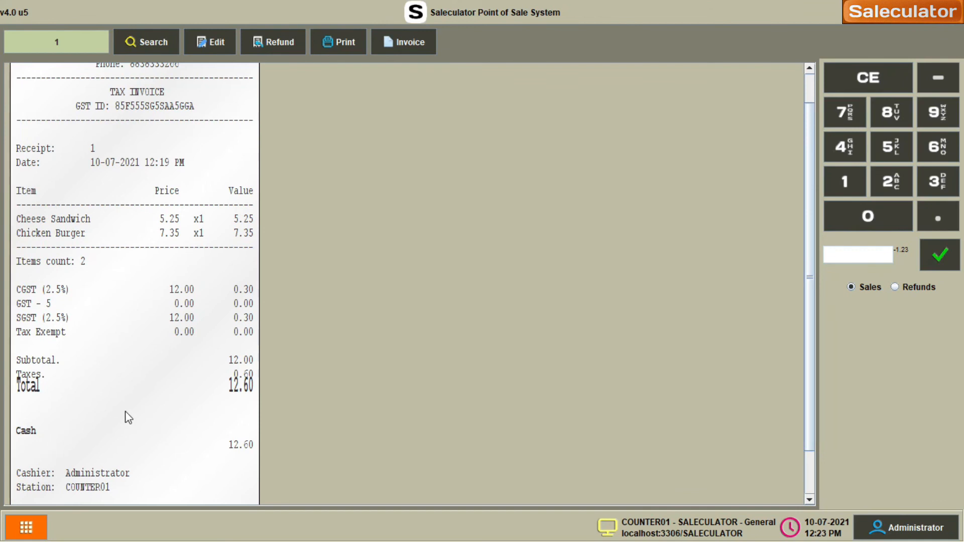
pyautogui.scroll(1, 125, 412)
pyautogui.scroll(3, 128, 418)
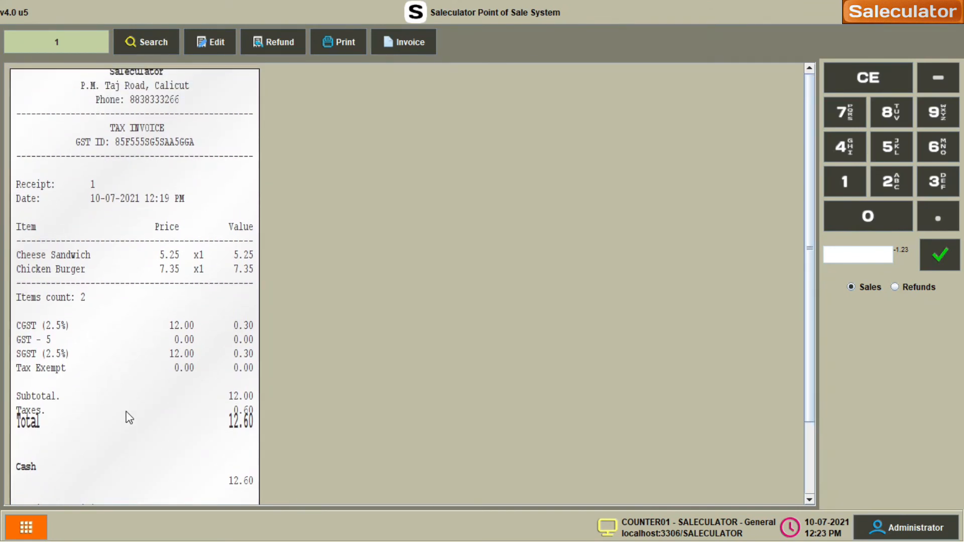